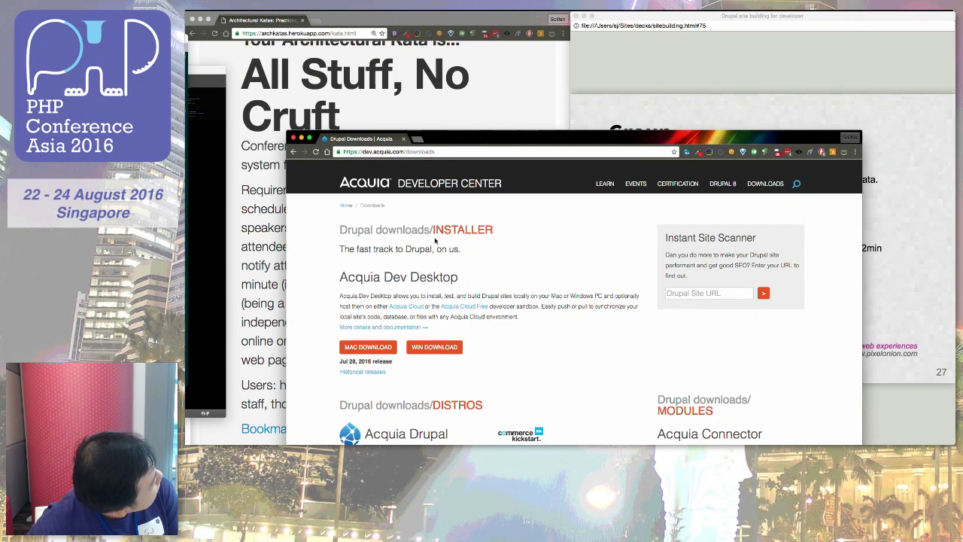
Step: Search the web for 'drupal rating' in a new tab and open the Rate project page on drupal.org
key(super+t)
text(dru)
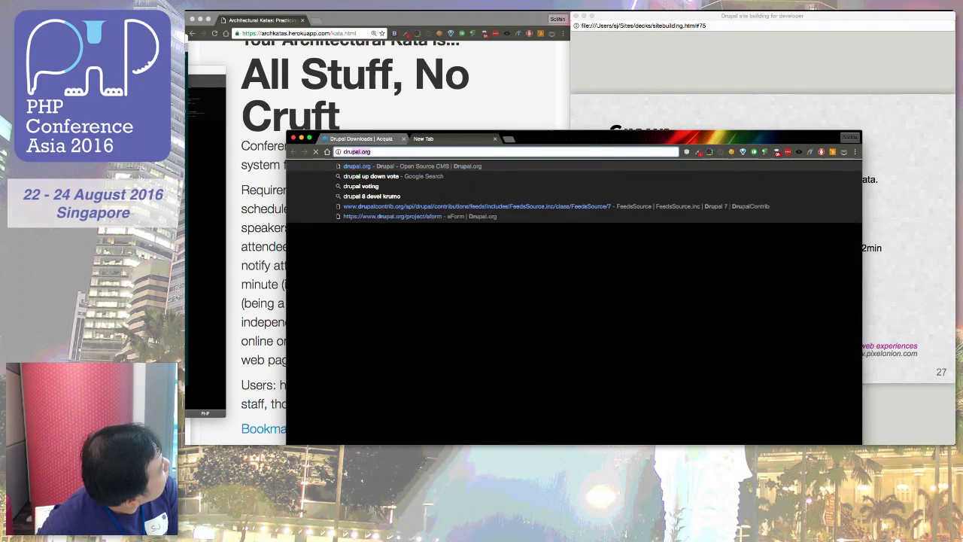
text(pal rating)
key(Return)
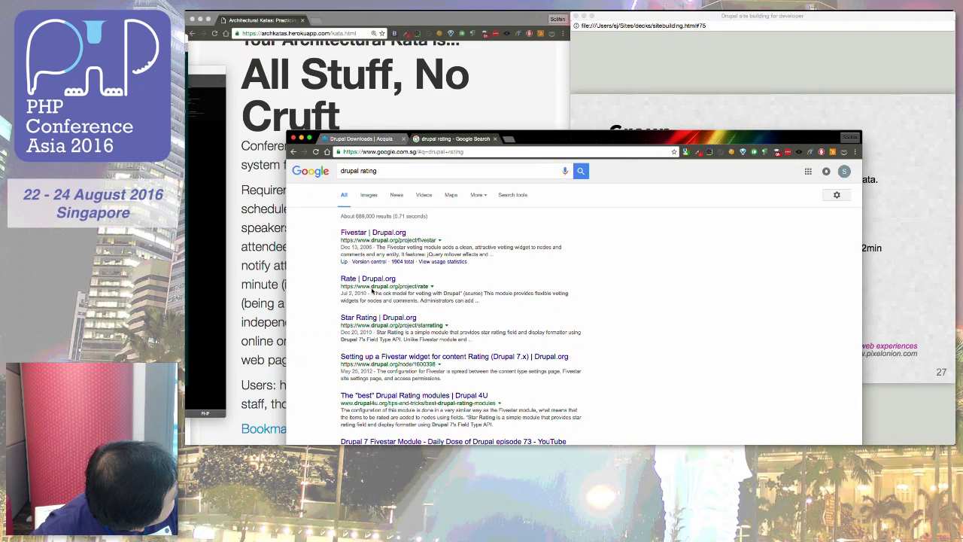
click(367, 280)
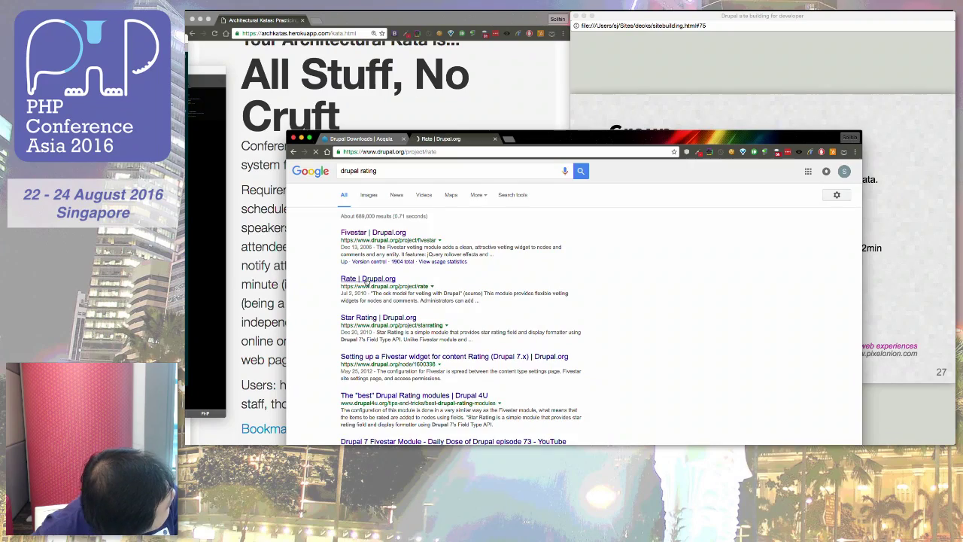
Step: Skim the Rate project page, then search it for 'drupal 8'
scroll(433, 380, down, 3)
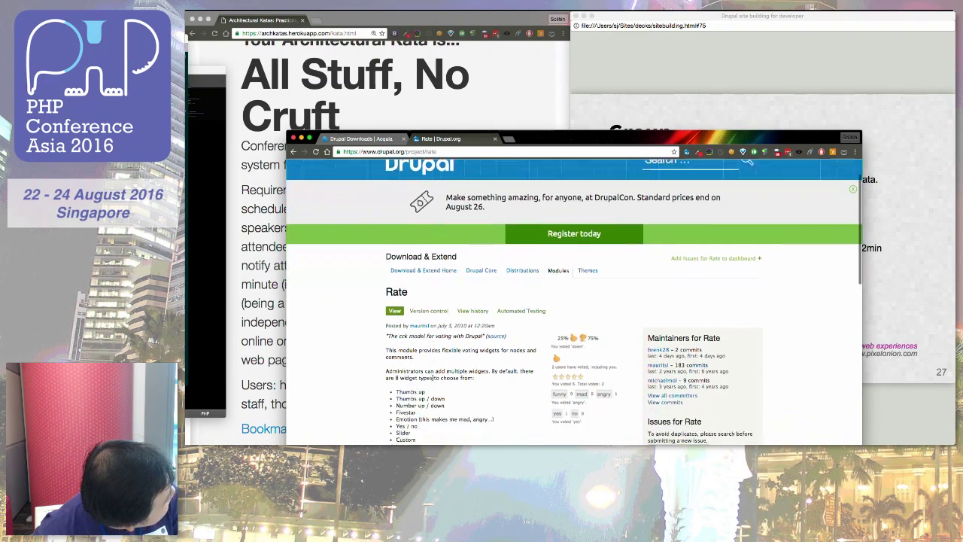
scroll(433, 379, down, 7)
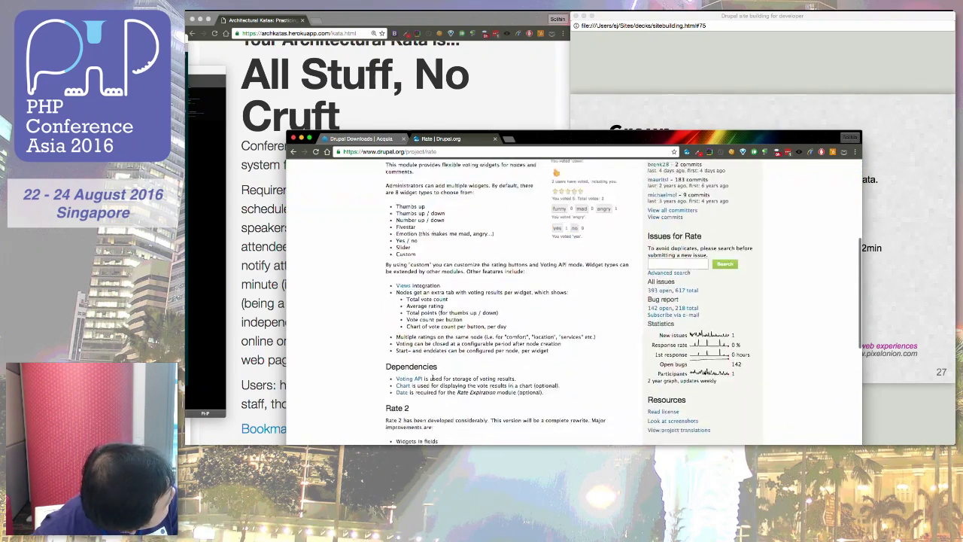
scroll(432, 380, down, 7)
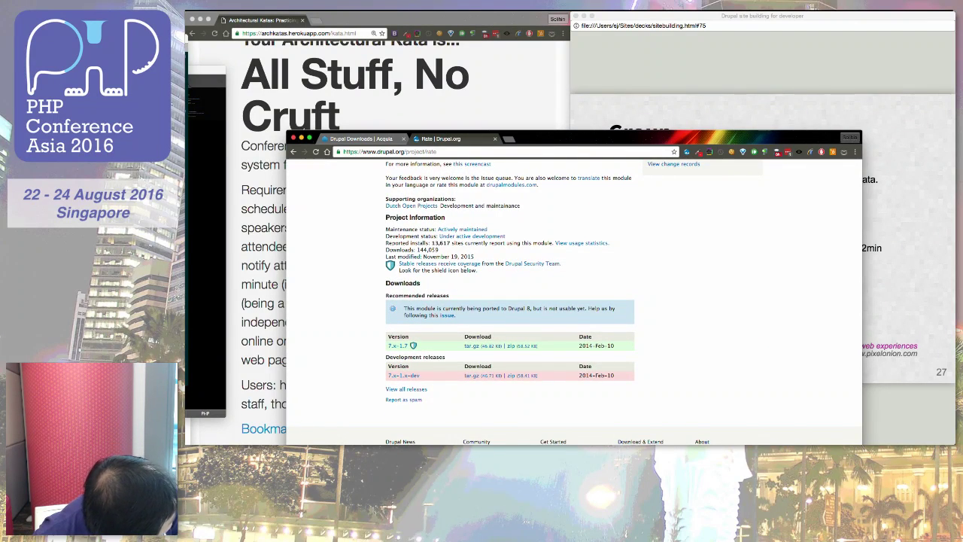
scroll(459, 282, up, 1)
scroll(465, 271, up, 2)
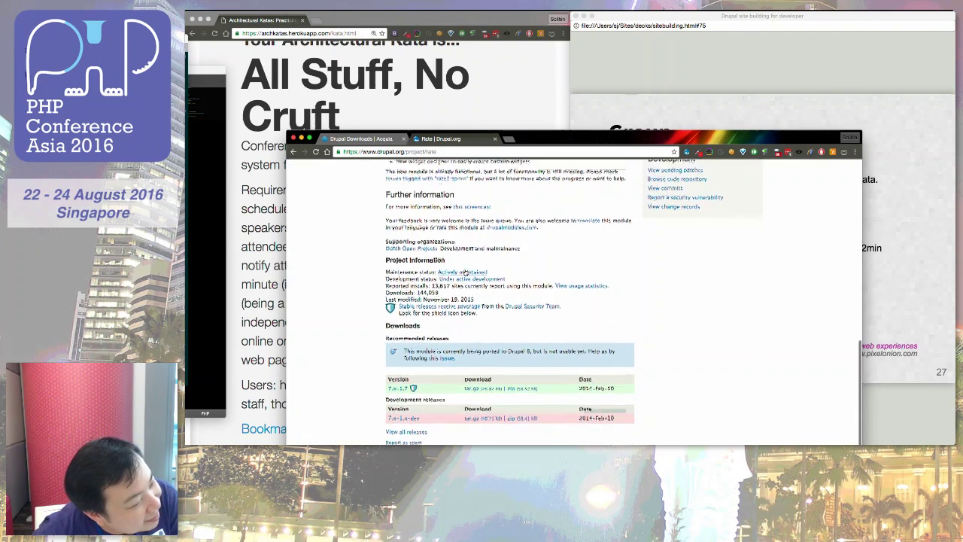
scroll(465, 272, up, 5)
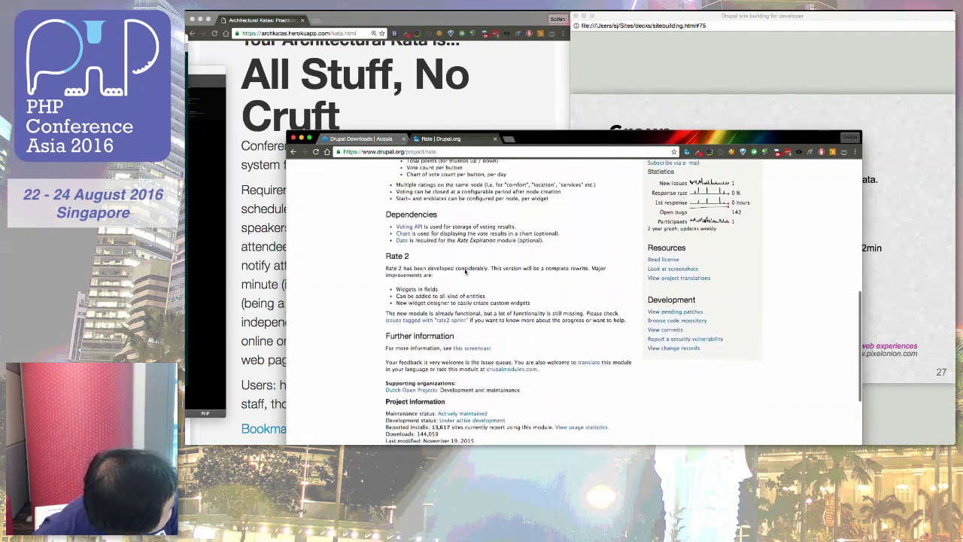
scroll(465, 273, up, 6)
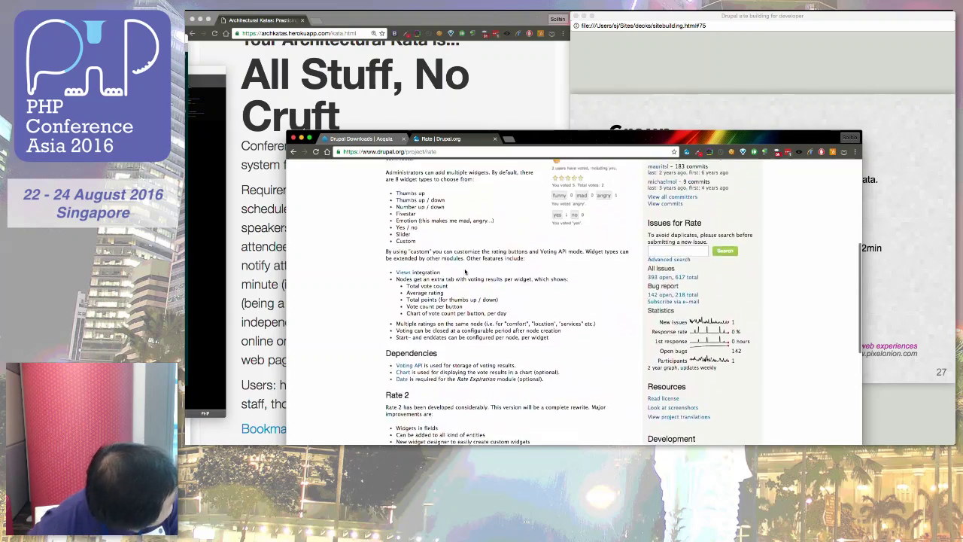
text(drupal)
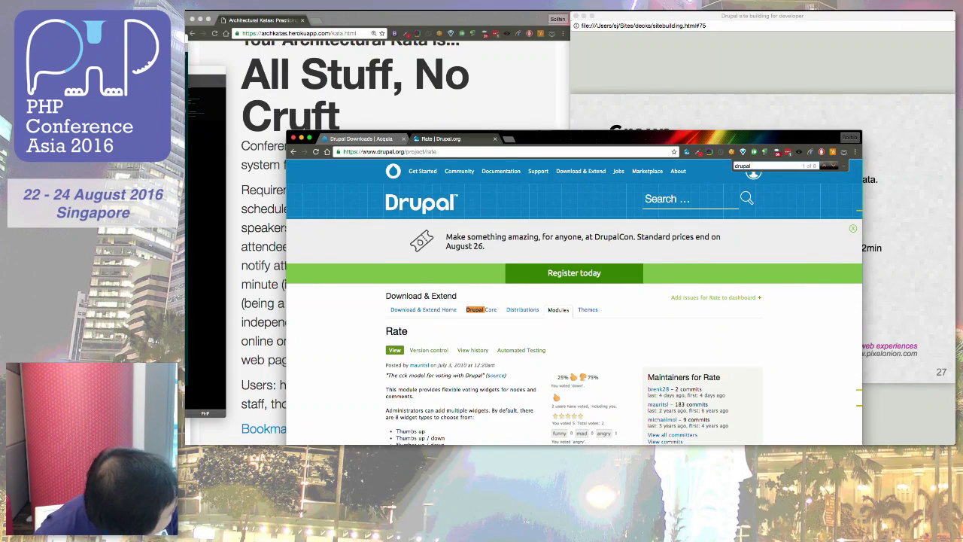
text( 8)
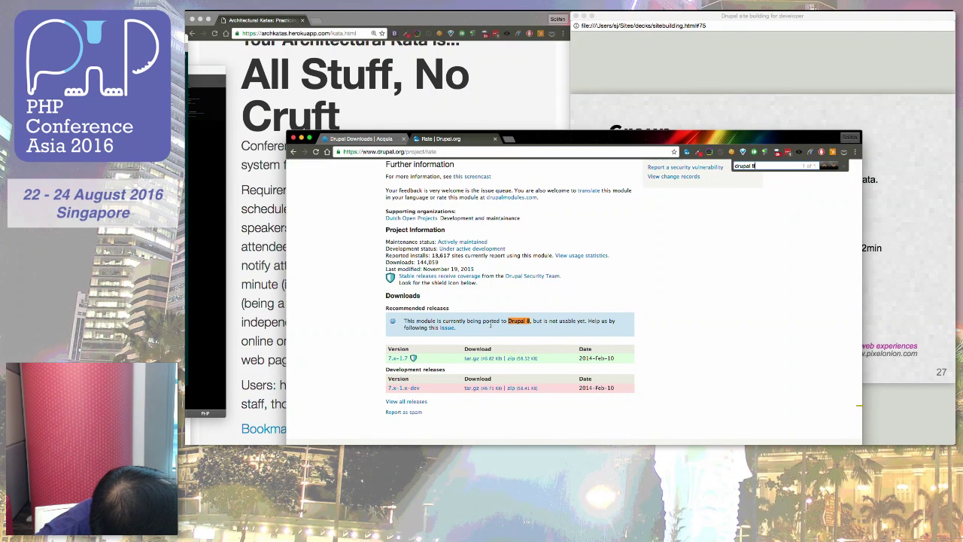
Step: Open Rate's Drupal 8 porting issue, read its summary and dependencies, then return to the terminal
click(454, 328)
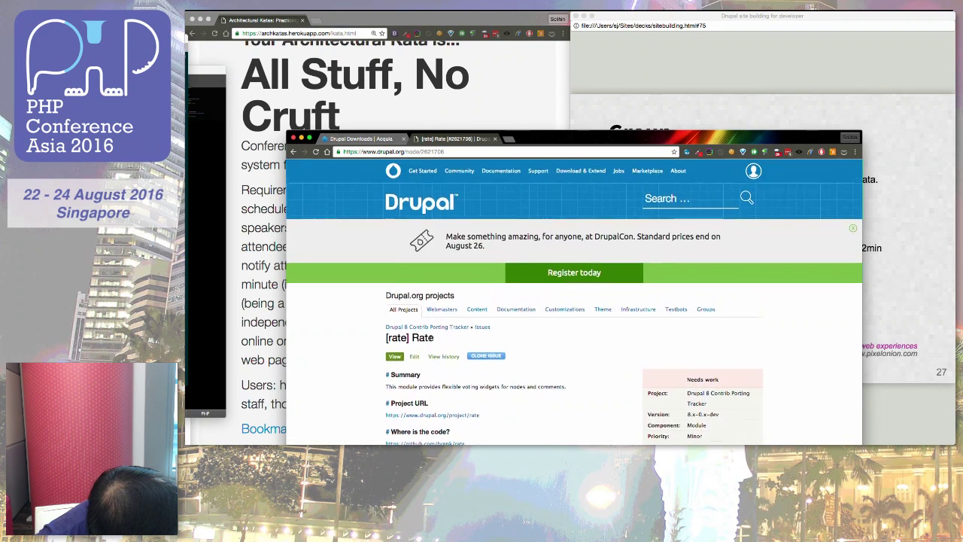
scroll(430, 340, down, 3)
scroll(431, 340, down, 1)
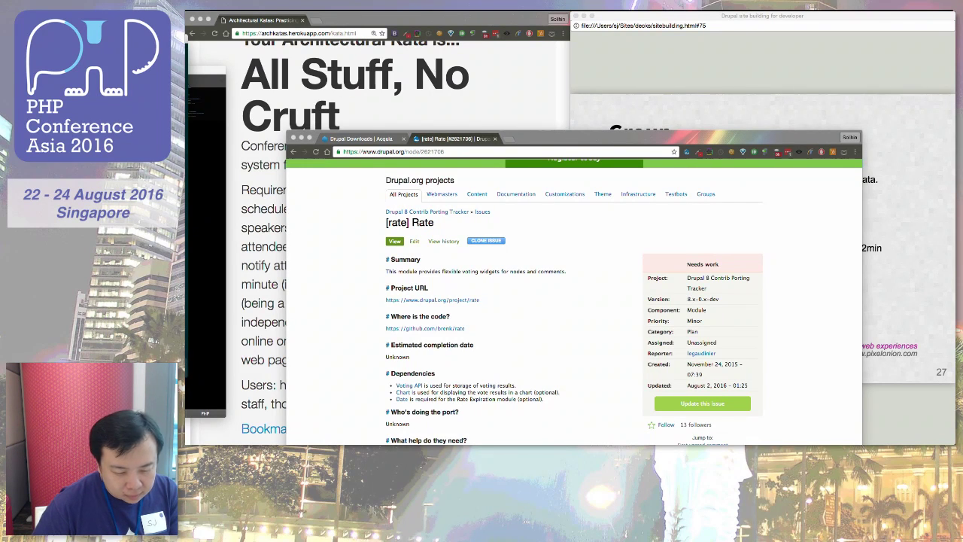
key(super+Tab)
Step: Move the terminal beside the browser, type 'drush', and enlarge the terminal font
drag(392, 56, 469, 70)
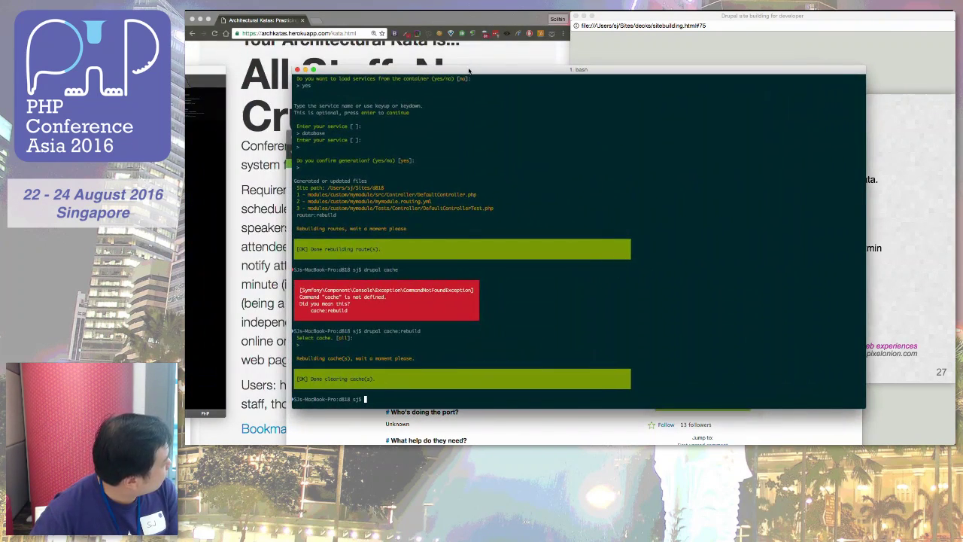
text(drush)
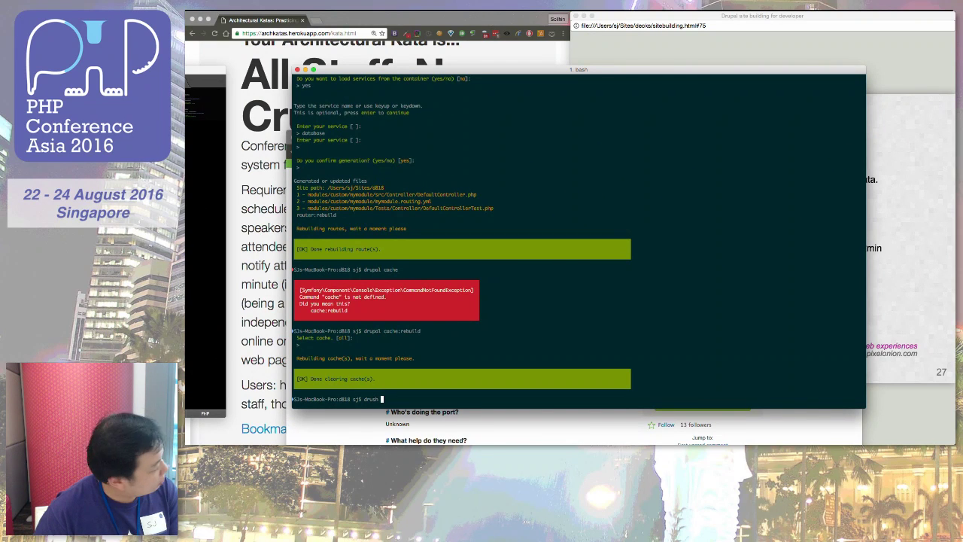
key(super+plus)
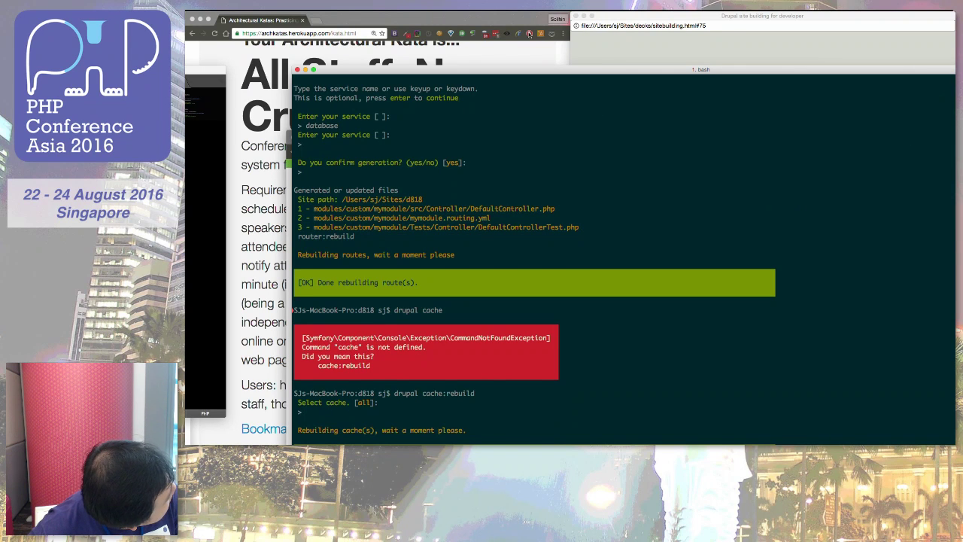
scroll(248, 249, down, 3)
key(super+bracketleft)
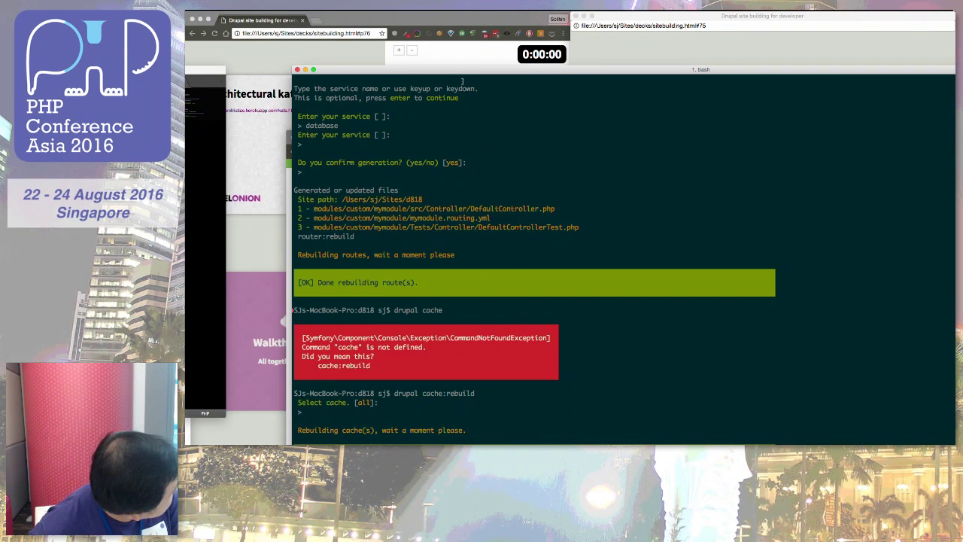
Step: Snap the terminal to the right half of the screen and run 'drush drupal module'
key(ctrl+alt+Right)
text(drush drupal d)
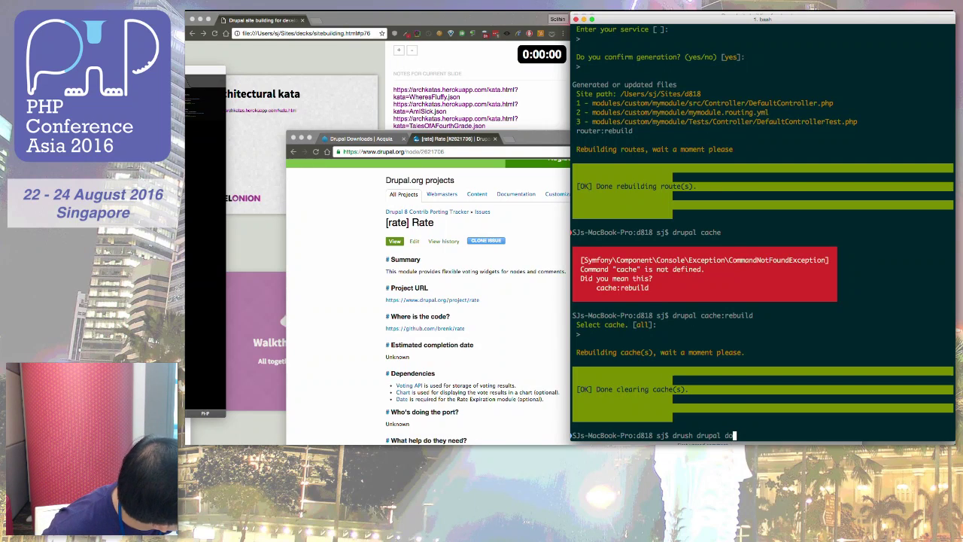
key(BackSpace)
text(module)
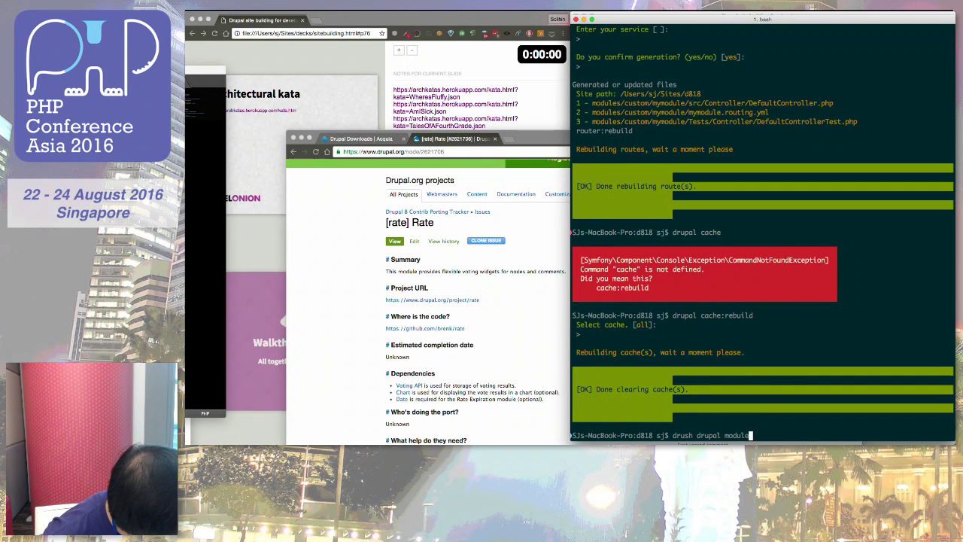
key(Return)
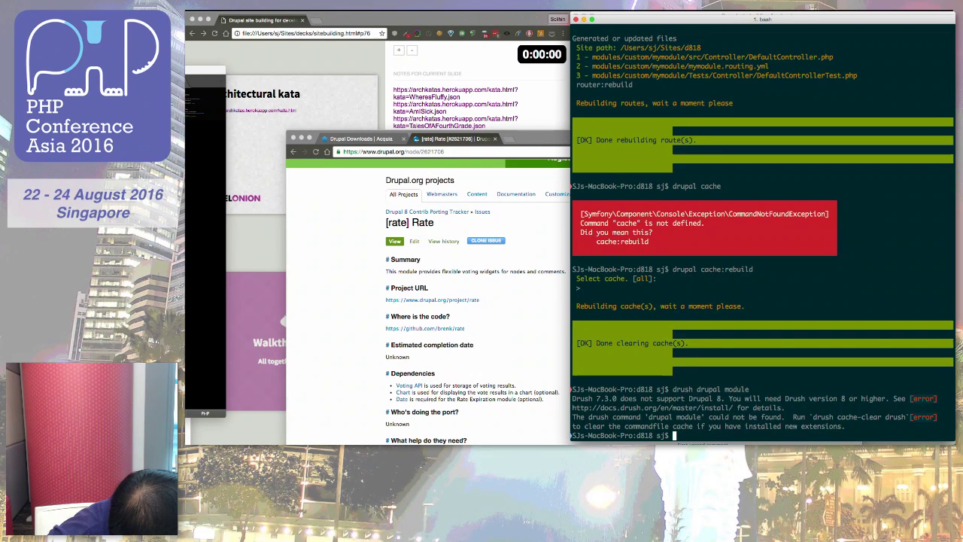
Step: Run 'drupal module', then 'drupal module:download rate' to fetch the Rate module
text(drupal module)
key(Return)
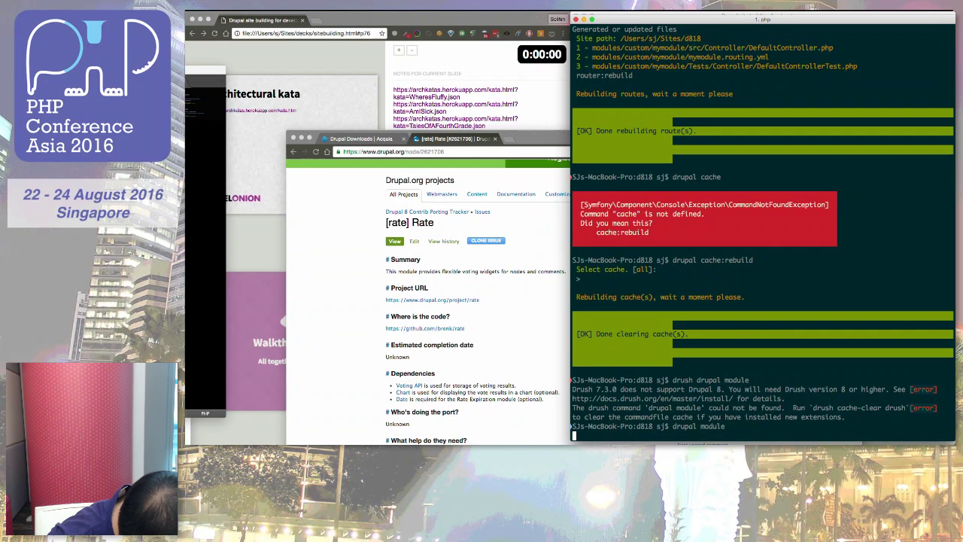
text(drupal module)
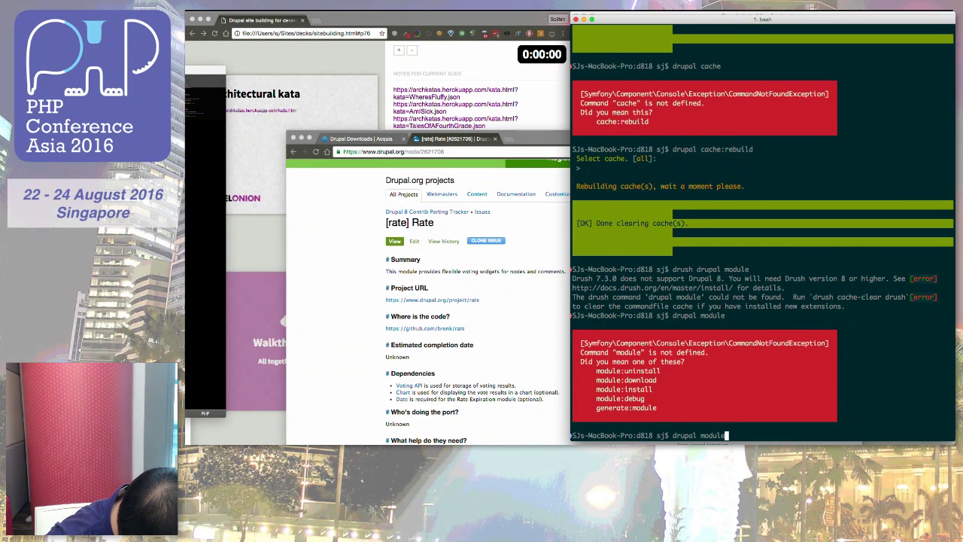
text(:download rat)
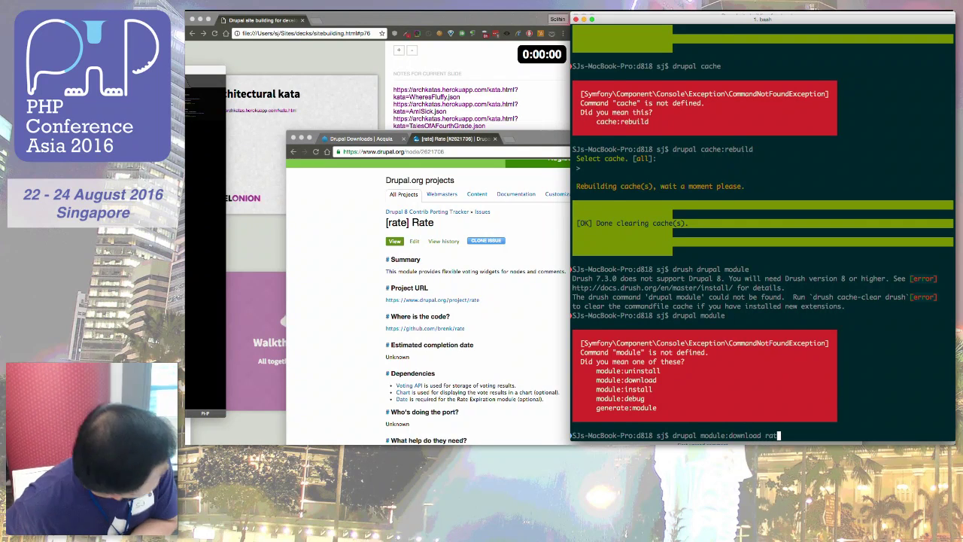
text(e)
key(Return)
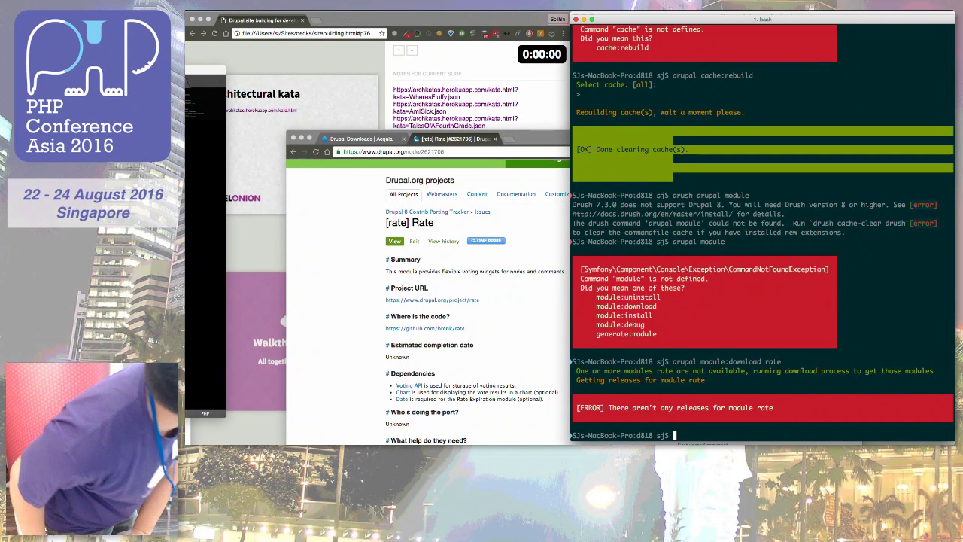
Step: Go back in Chrome to the Rate project page, then bring the terminal forward again
click(339, 257)
scroll(339, 258, left, 5)
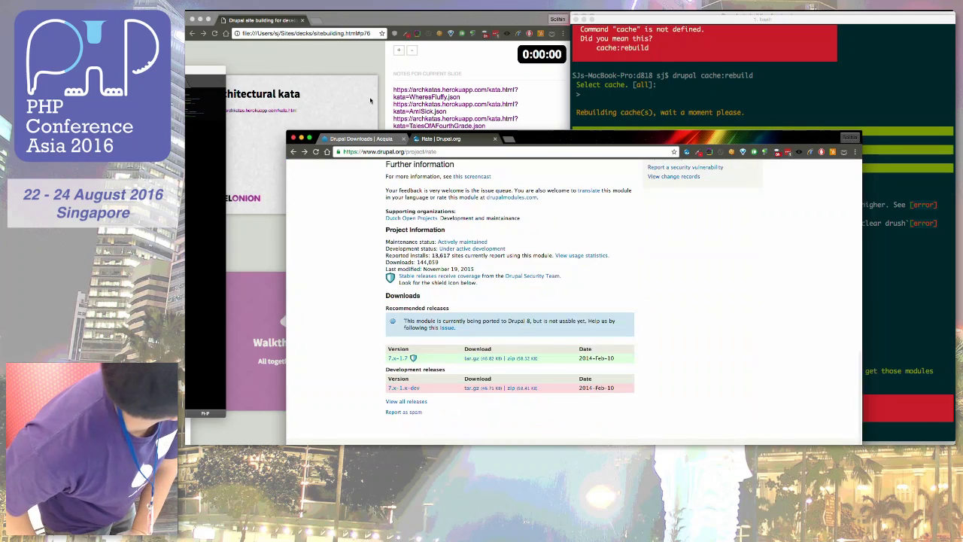
click(684, 66)
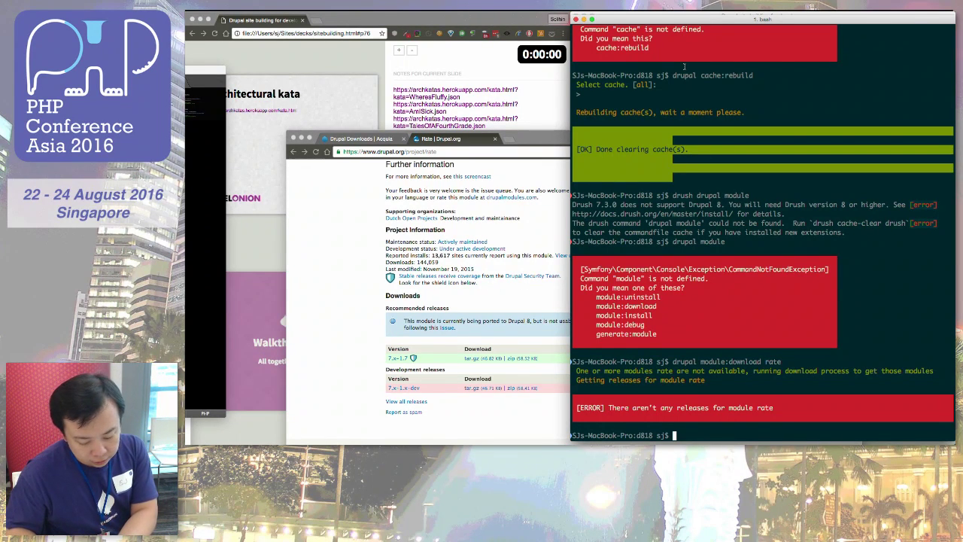
Step: Run 'drush rl rate', enlarge the text, then rerun it from the parent Sites folder
text(drush)
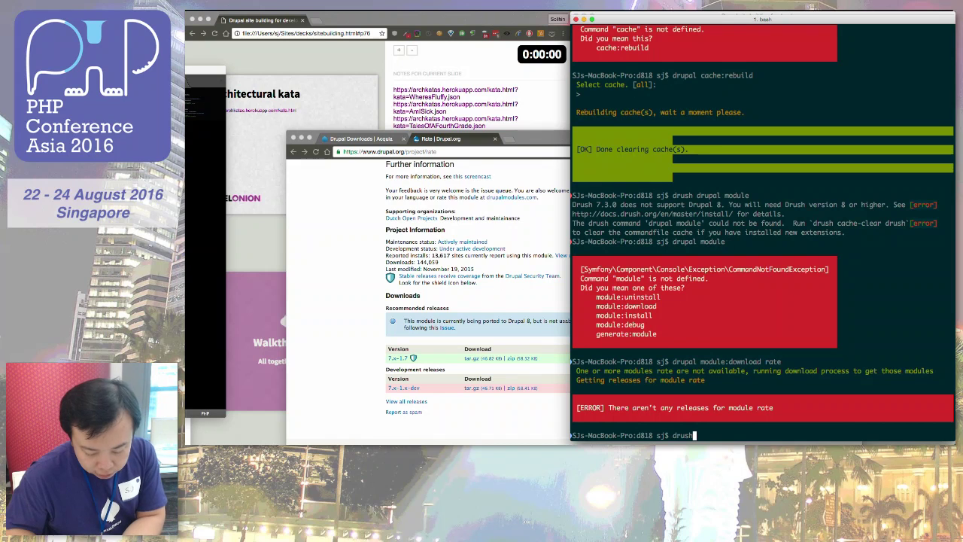
text(8)
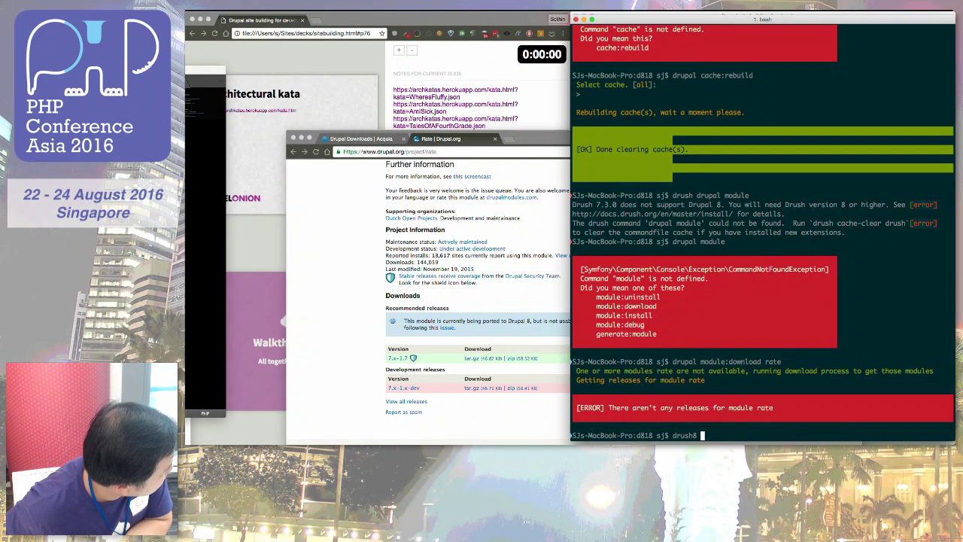
key(BackSpace)
key(BackSpace)
text(rl rate)
key(Return)
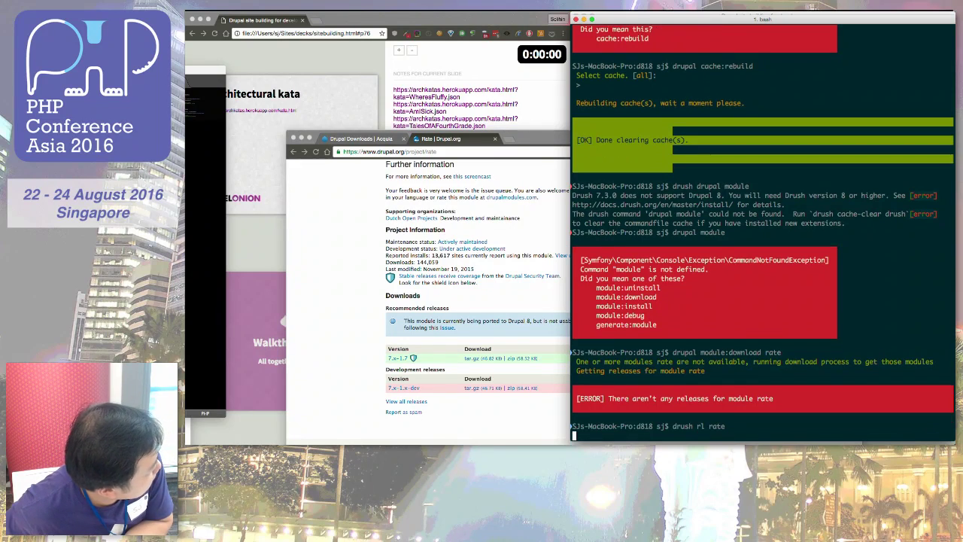
key(super+plus)
key(super+plus)
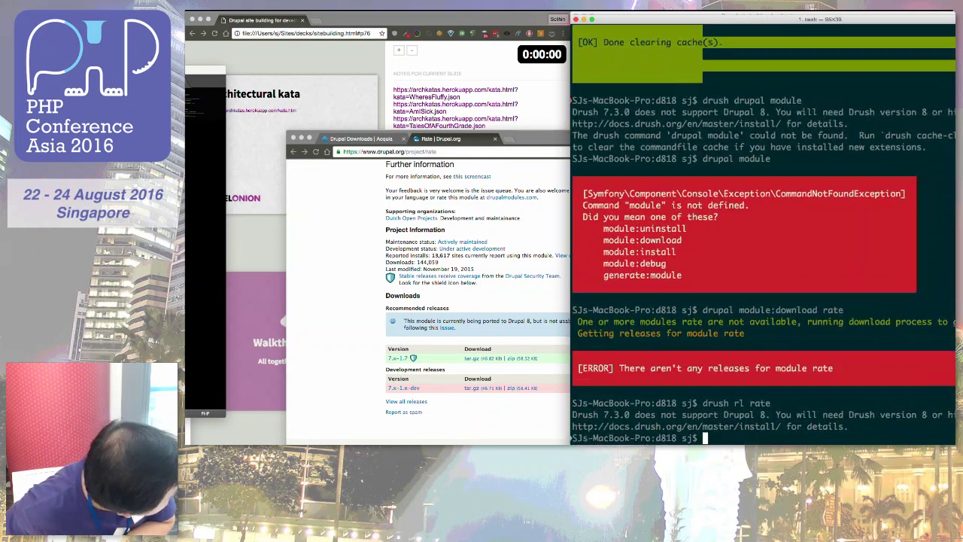
text(cd ..)
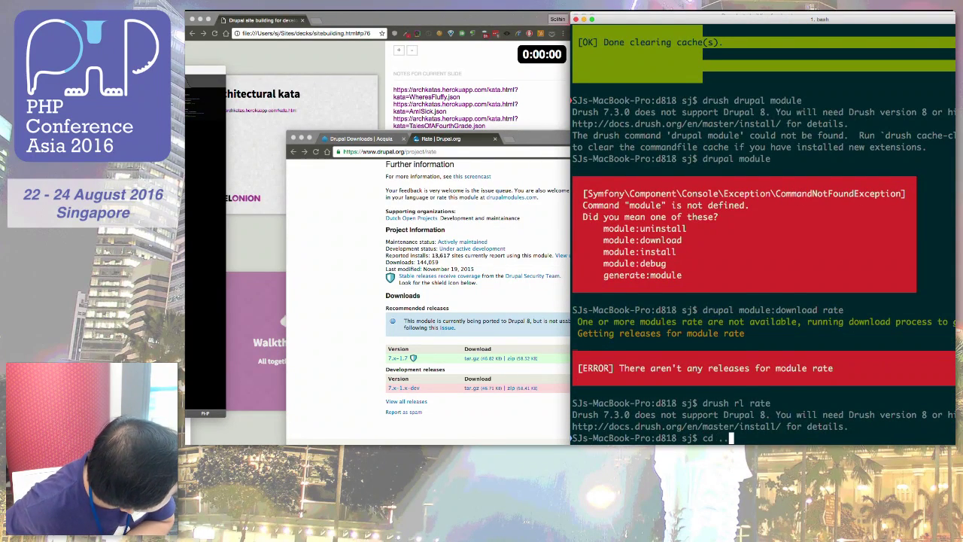
key(Return)
text(drush rl rate)
key(Return)
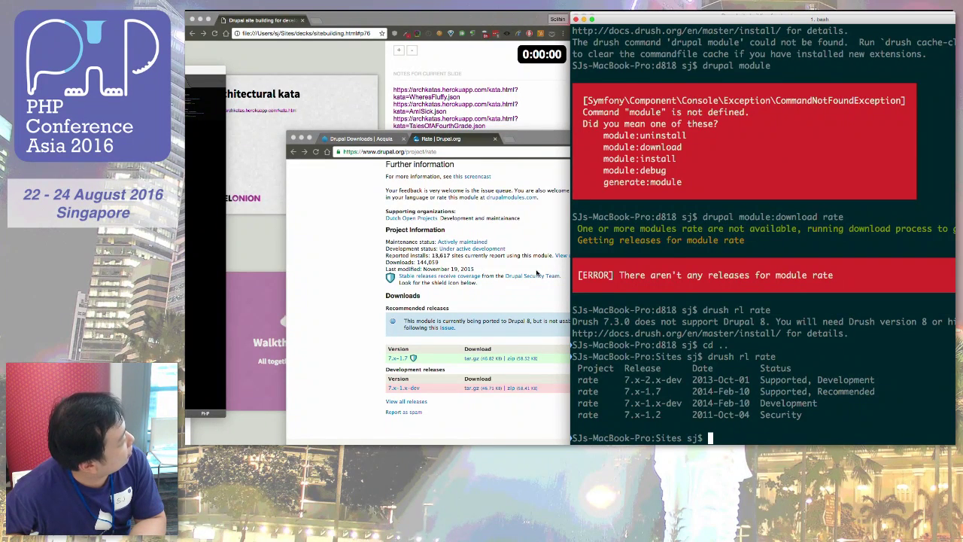
Step: Bring Chrome forward and view the Rate widget example image, then return to the project page
click(374, 282)
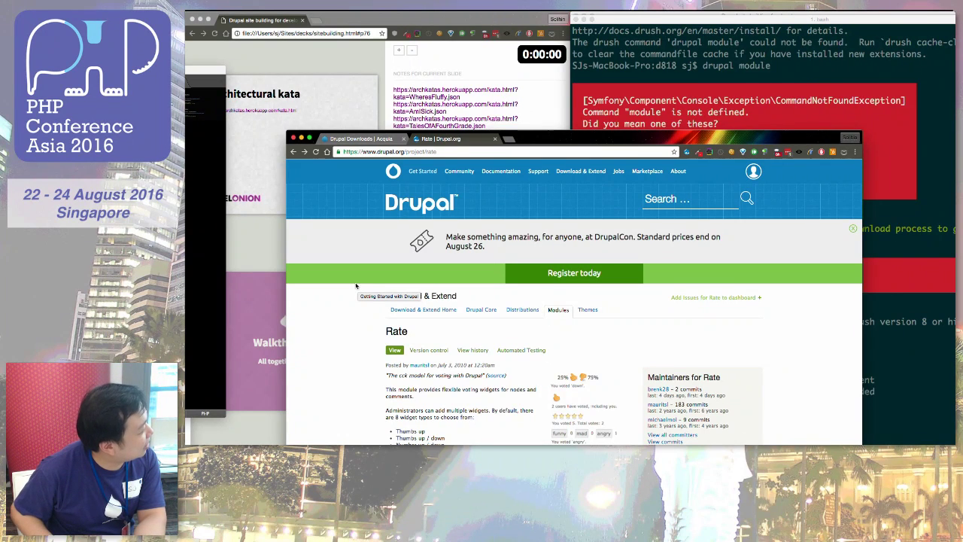
scroll(358, 288, down, 3)
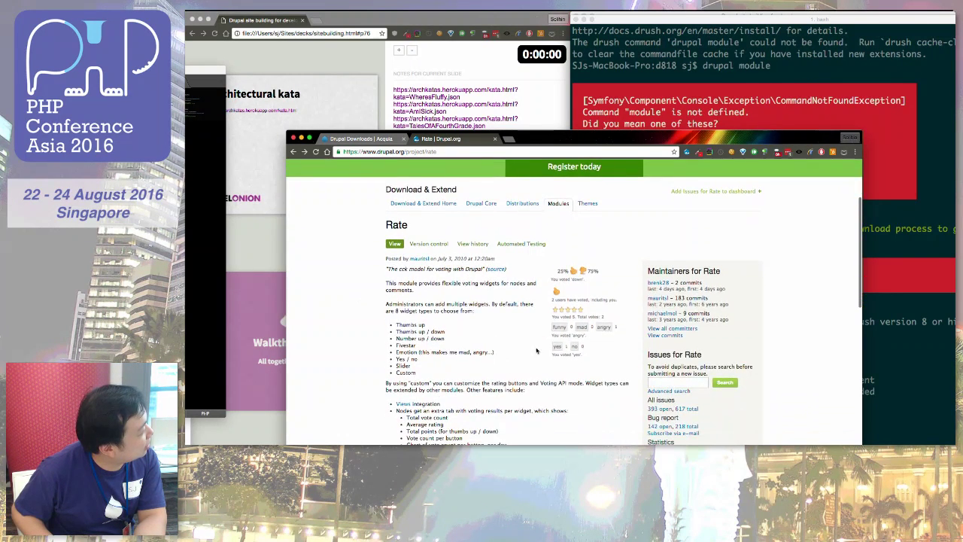
click(568, 319)
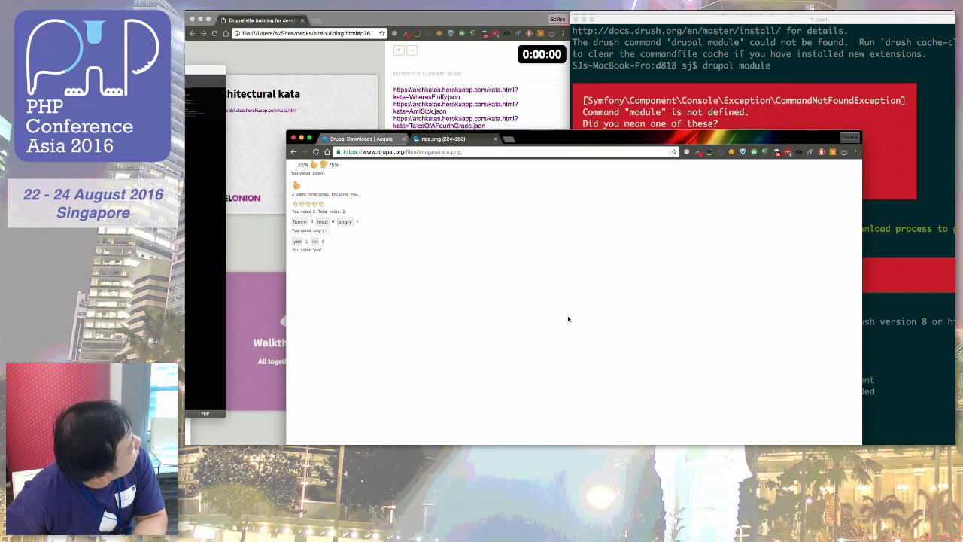
key(super+Left)
Step: Show Rate's Downloads section zoomed in, listing only 7.x-1.7 and 7.x-1.x-dev, then zoom out
scroll(568, 319, down, 10)
scroll(568, 319, down, 5)
scroll(568, 319, up, 3)
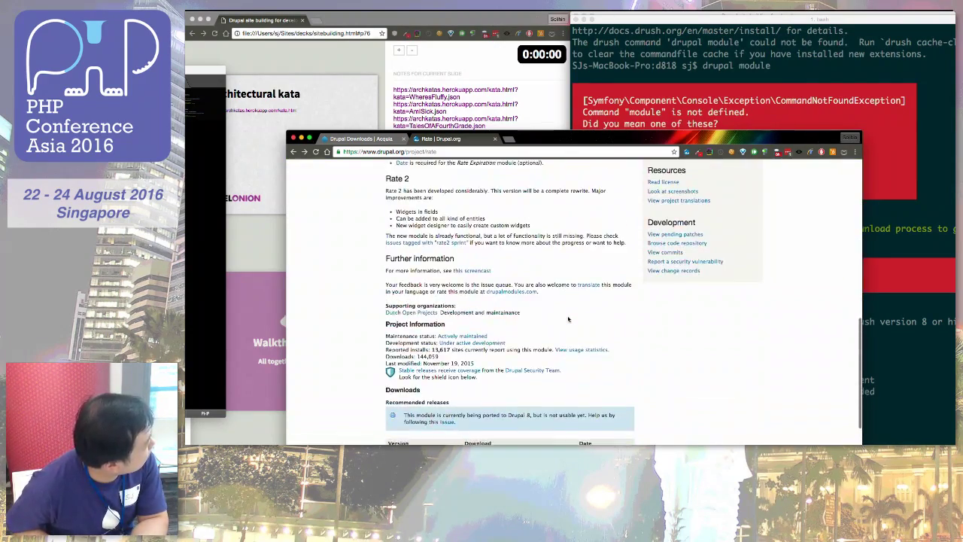
scroll(568, 319, down, 1)
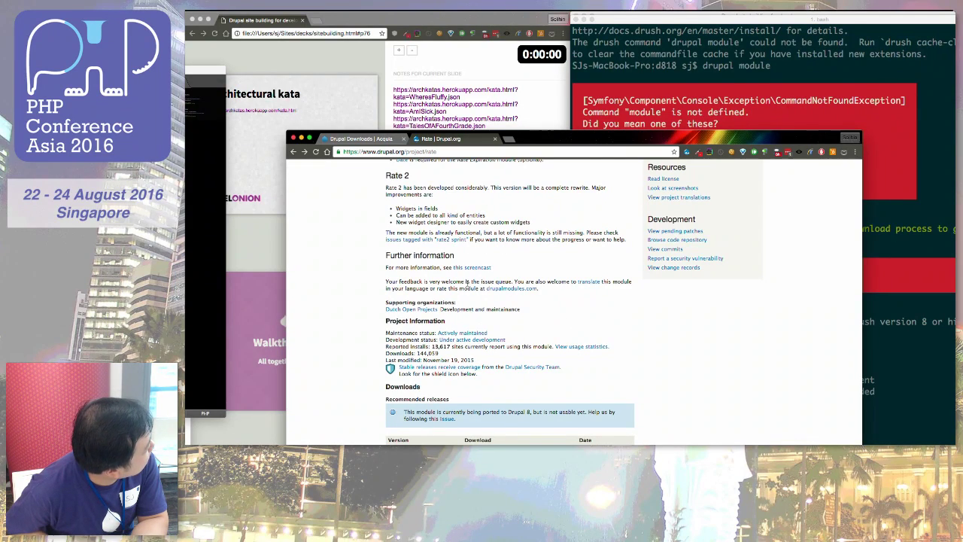
key(super+equal)
key(super+equal)
key(super+equal)
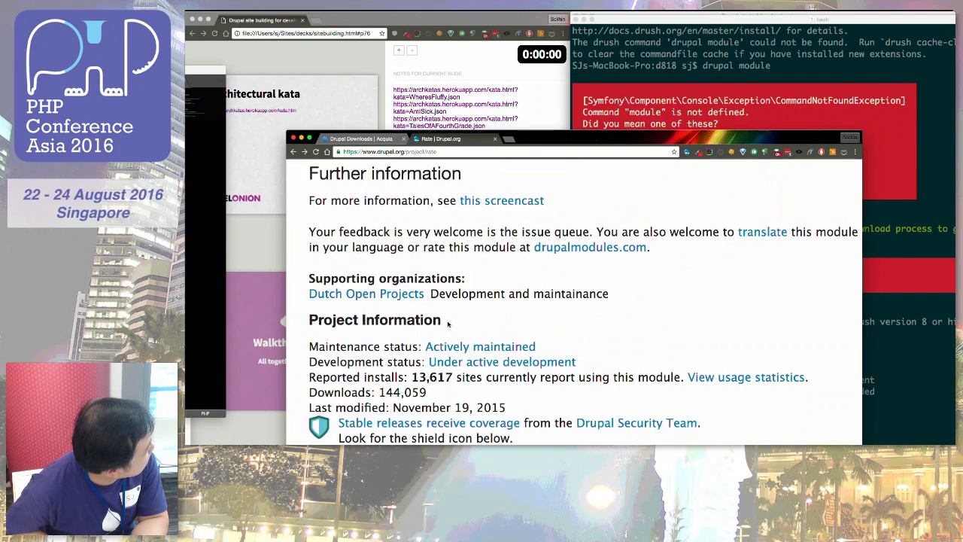
scroll(448, 324, down, 2)
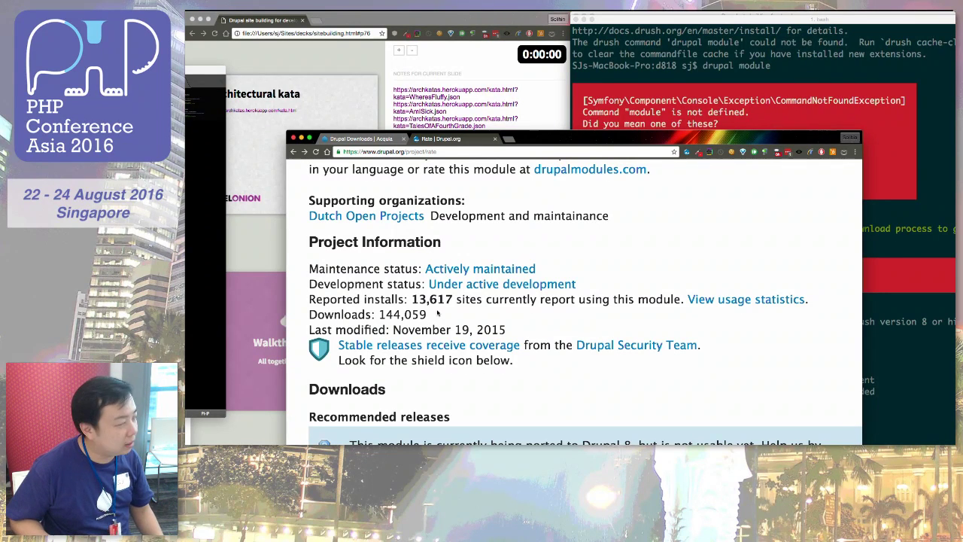
scroll(437, 313, down, 5)
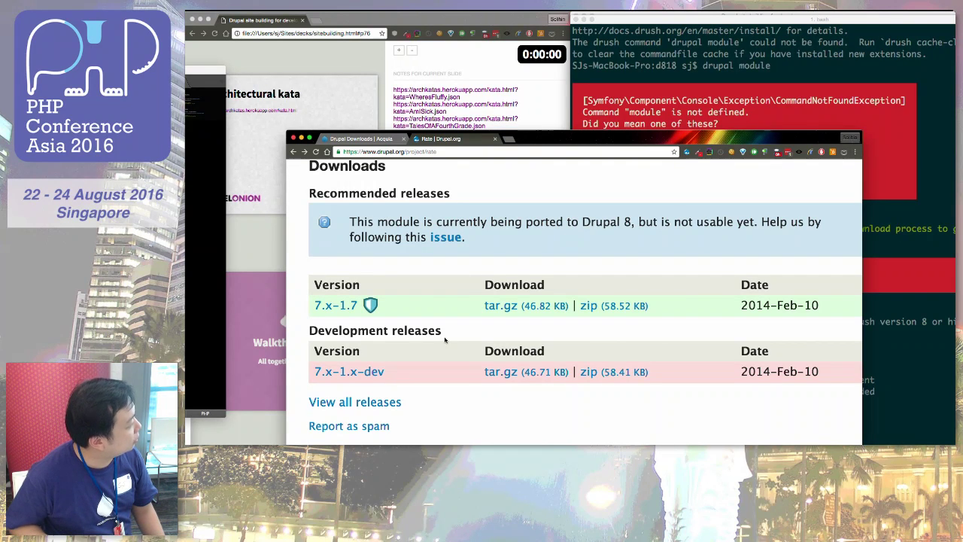
key(super+minus)
key(super+minus)
key(super+minus)
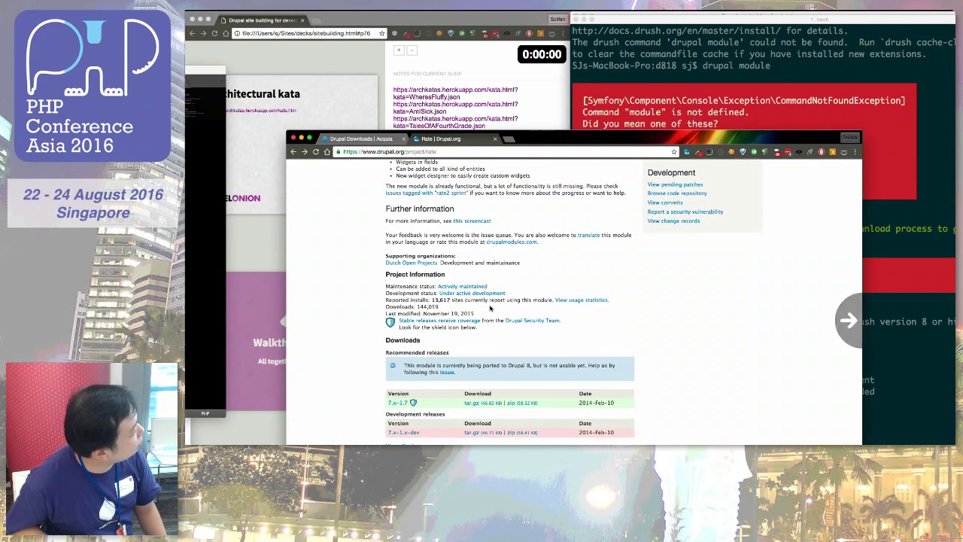
Step: Return to the Rate page's Issues for Rate sidebar: 393 of 617 issues open, 142 of 218 bugs
scroll(490, 308, right, 5)
scroll(489, 308, left, 3)
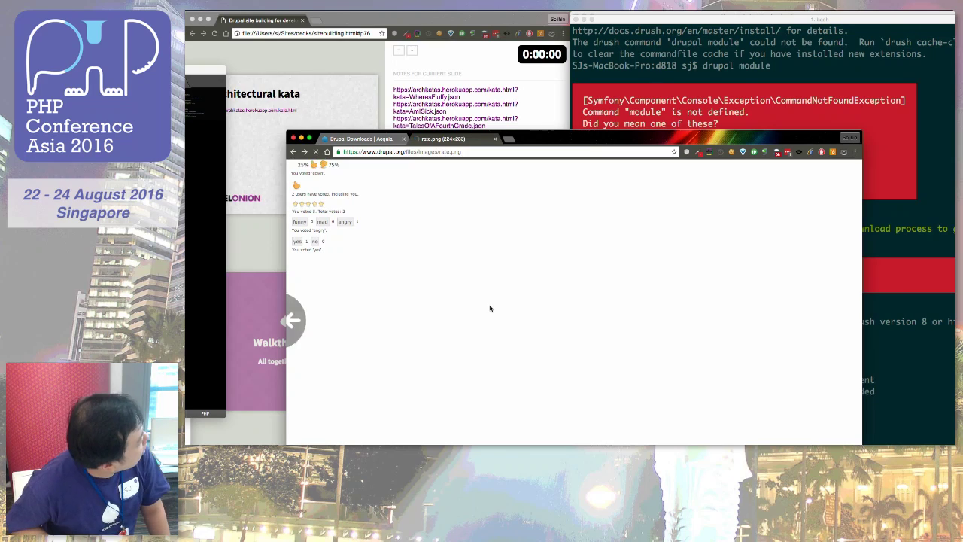
scroll(490, 308, left, 3)
scroll(567, 296, up, 10)
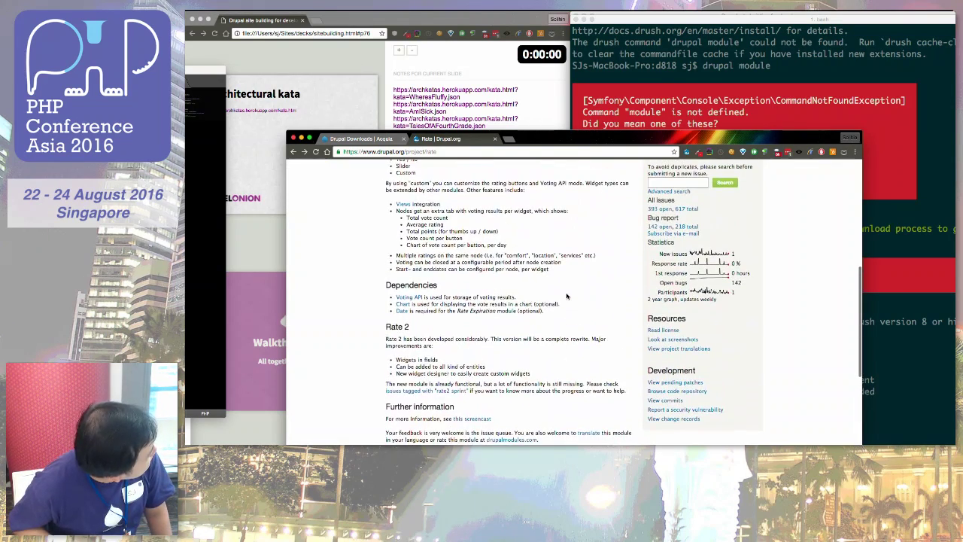
scroll(602, 267, up, 5)
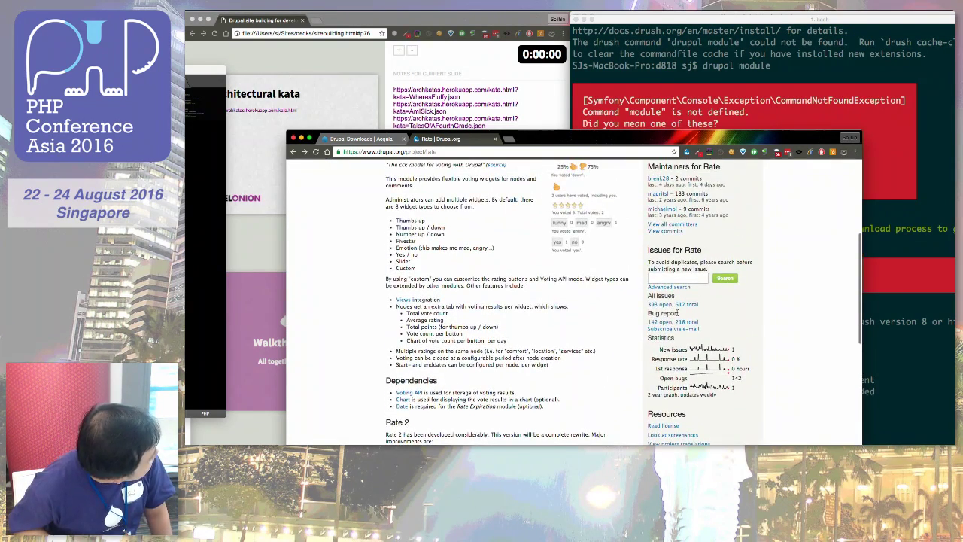
scroll(692, 322, up, 5)
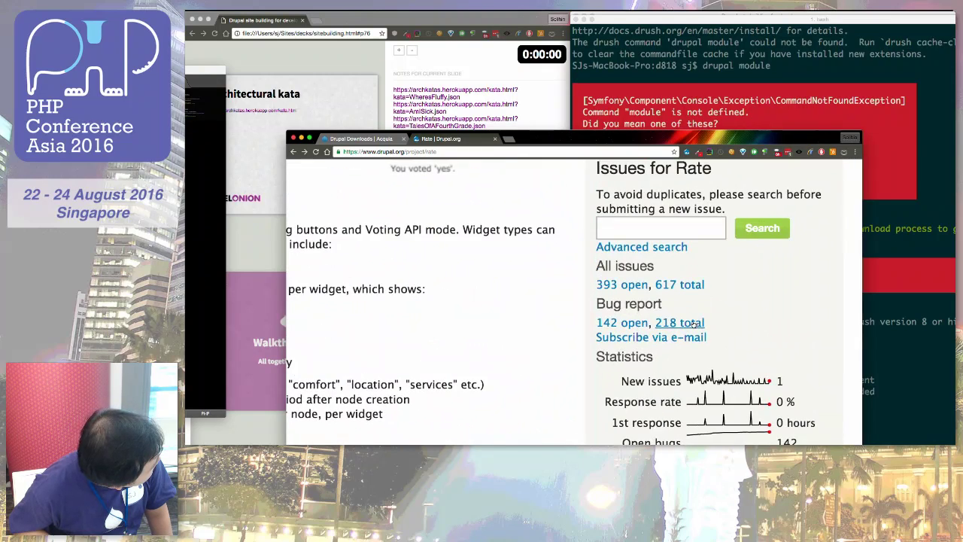
scroll(692, 323, down, 2)
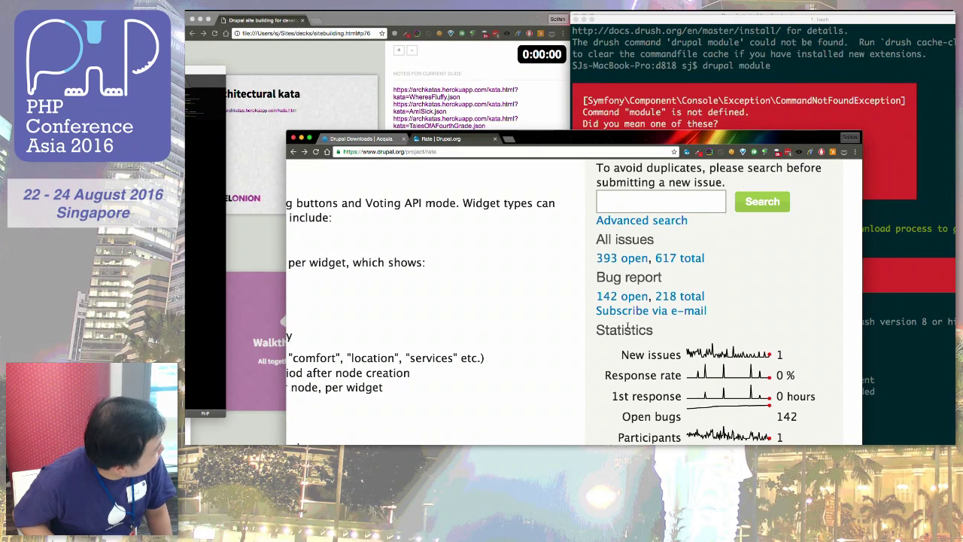
click(612, 300)
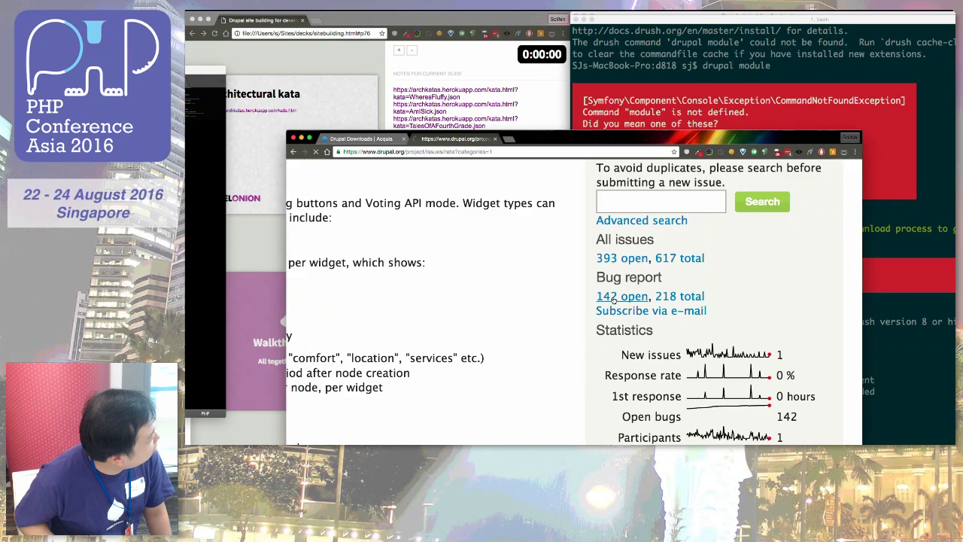
scroll(614, 300, down, 3)
scroll(614, 300, down, 1)
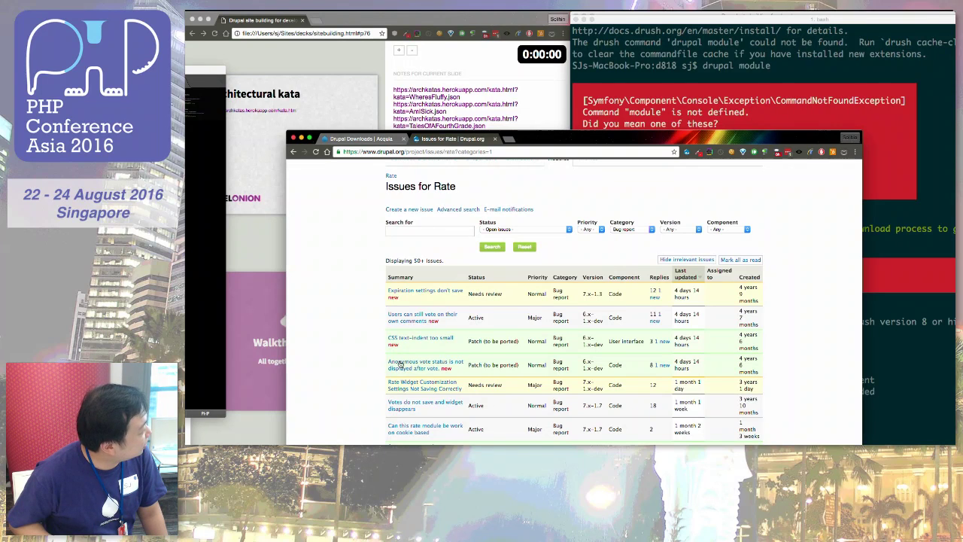
scroll(389, 348, down, 2)
scroll(398, 414, down, 1)
scroll(393, 432, left, 5)
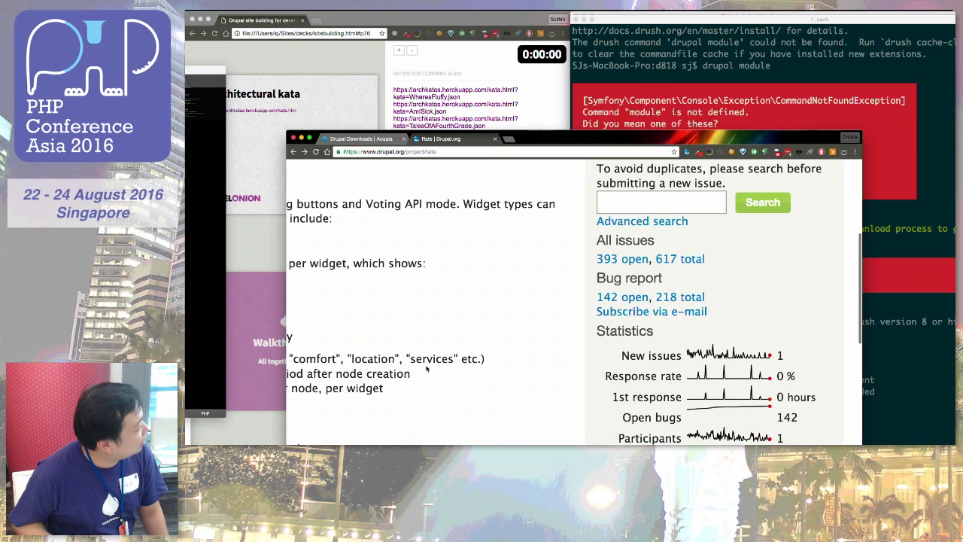
Step: Reset the Rate page zoom and scroll to the top to show its description and widget types
key(super+minus)
key(super+minus)
key(super+minus)
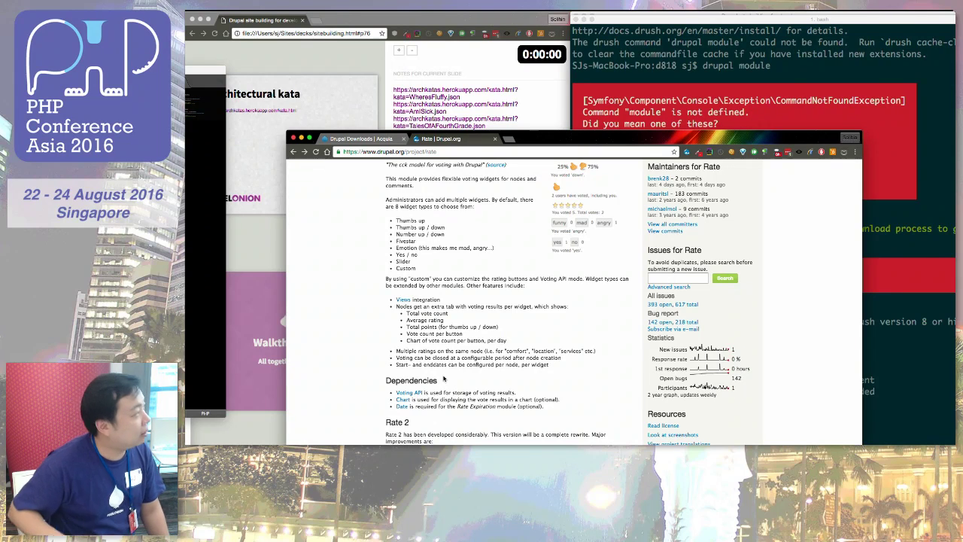
scroll(444, 379, up, 10)
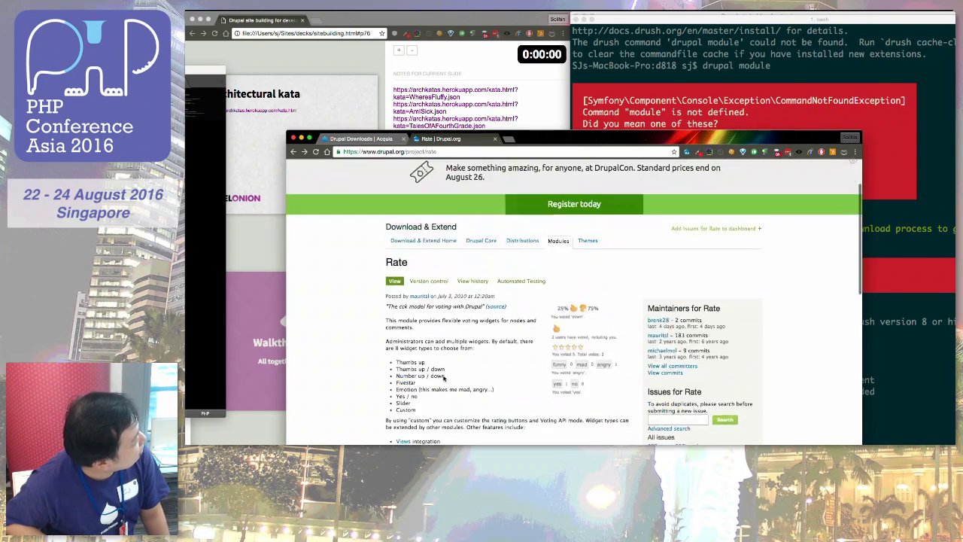
Step: Search for 'drupal rating' from the address bar and open the 'Fivestar | Drupal.org' result
key(super+l)
text(drupal rating)
key(Return)
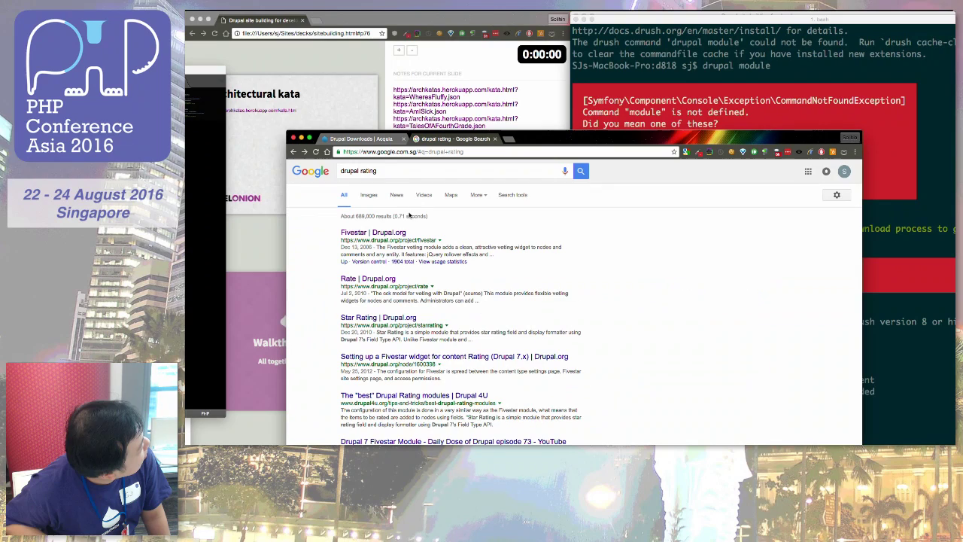
click(384, 233)
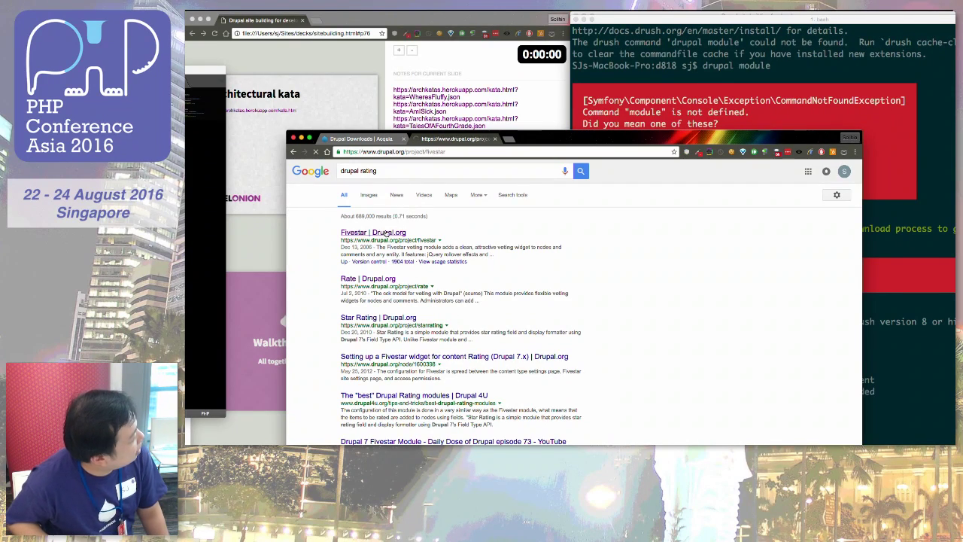
Step: View the Fivestar settings screenshot full size, then go back to its 7.x-only downloads
scroll(520, 364, down, 2)
scroll(519, 364, down, 1)
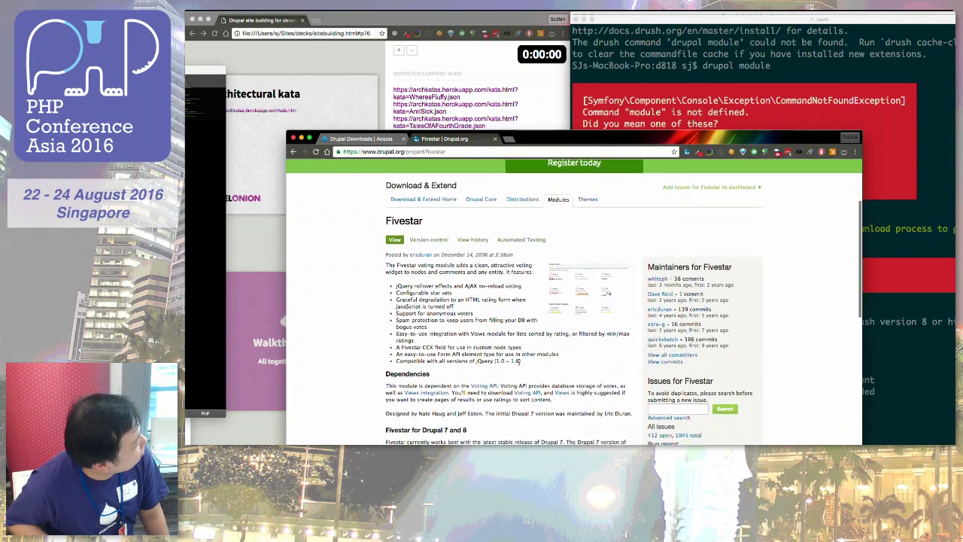
click(574, 300)
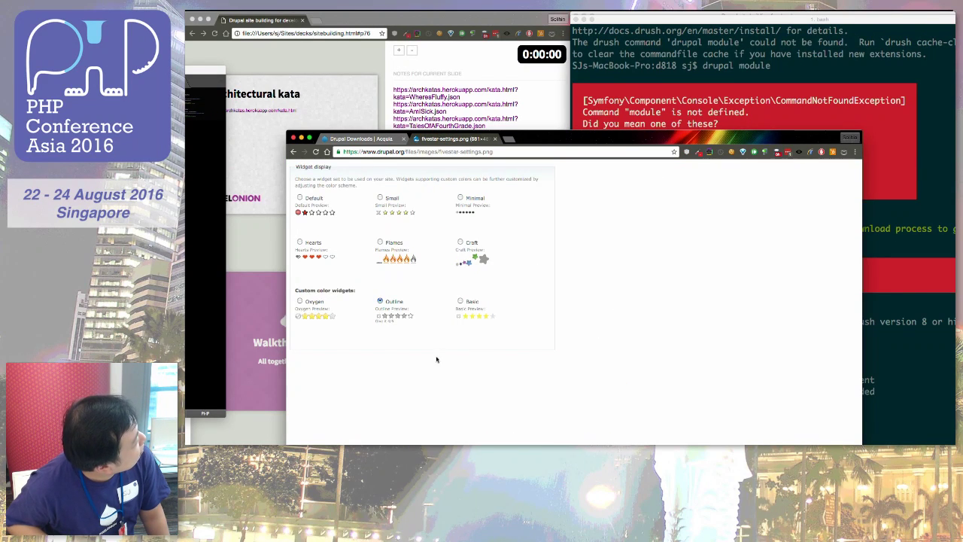
scroll(436, 359, left, 5)
scroll(507, 378, down, 10)
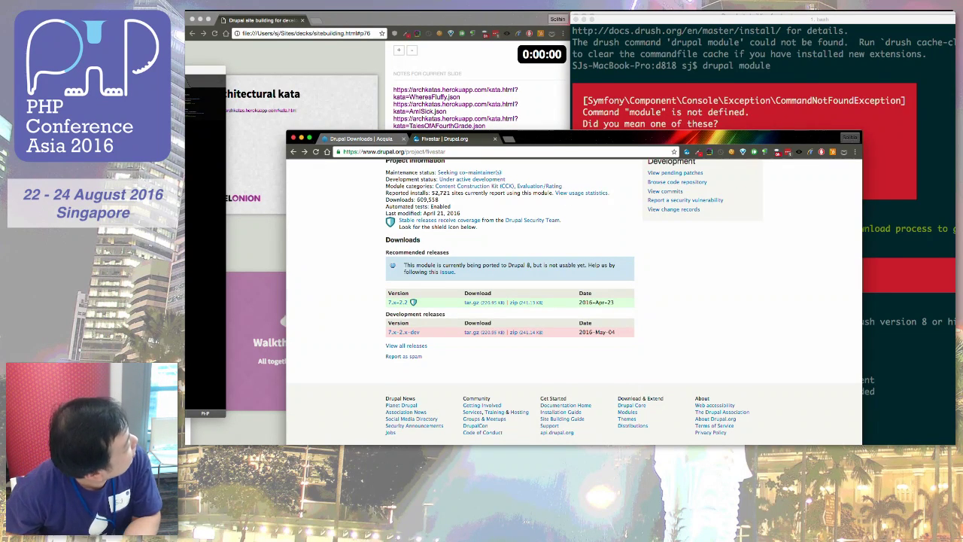
Step: Switch to Fivestar's drupal.org project page showing its release downloads
key(super+Tab)
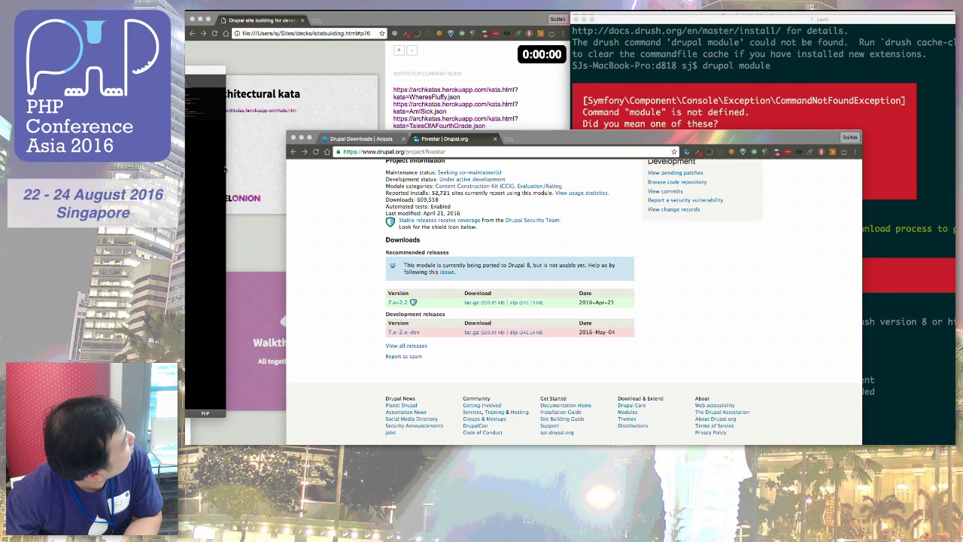
Step: Try the Fivestar 7.x-2.2 zip download, cancel saving, and close the Fivestar and Acquia pages
click(506, 305)
click(531, 302)
key(Return)
key(super+w)
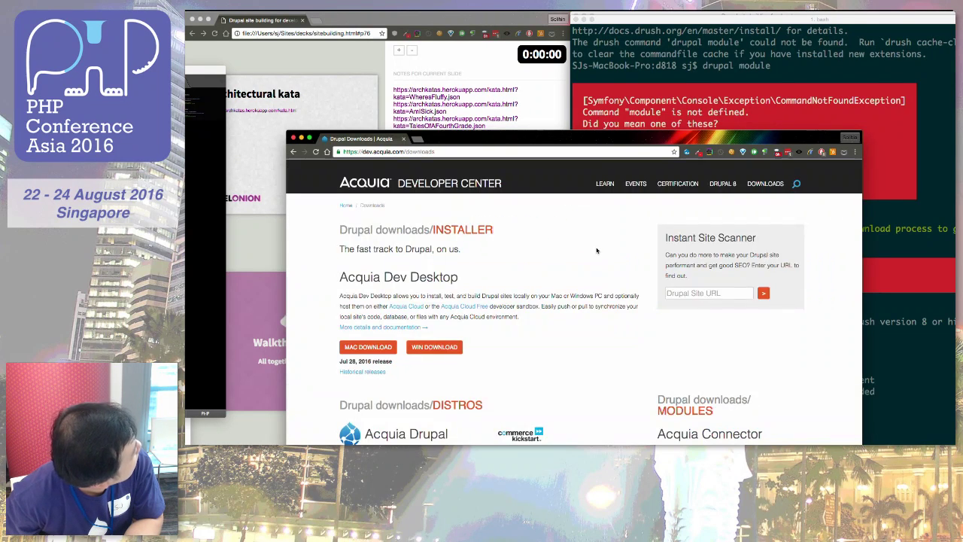
key(super+w)
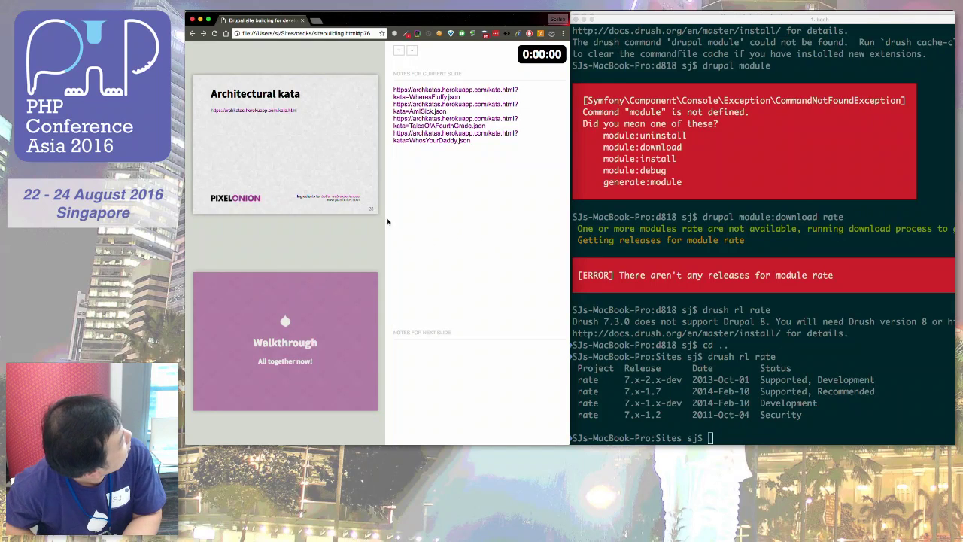
Step: Move the slide deck to the 'Walkthrough: All together now!' slide
key(Right)
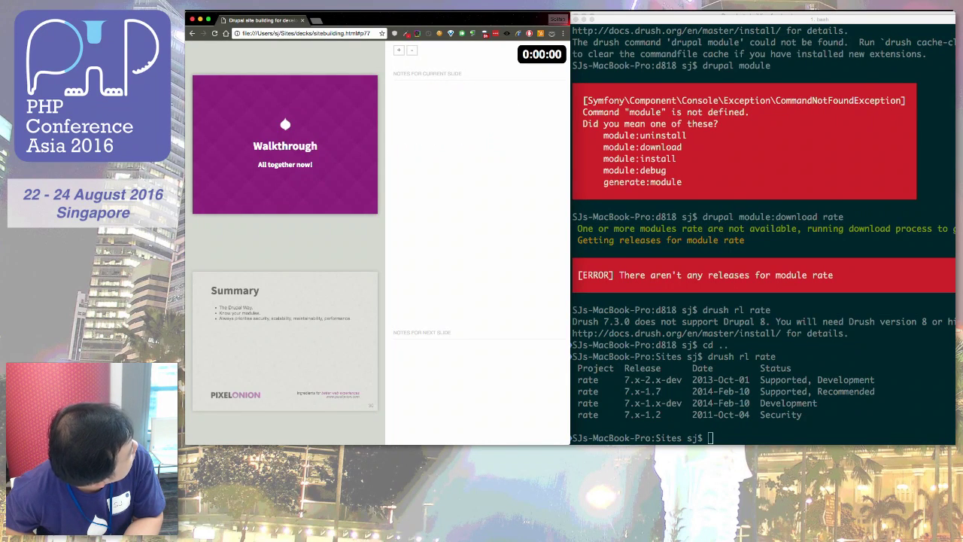
key(Right)
key(Left)
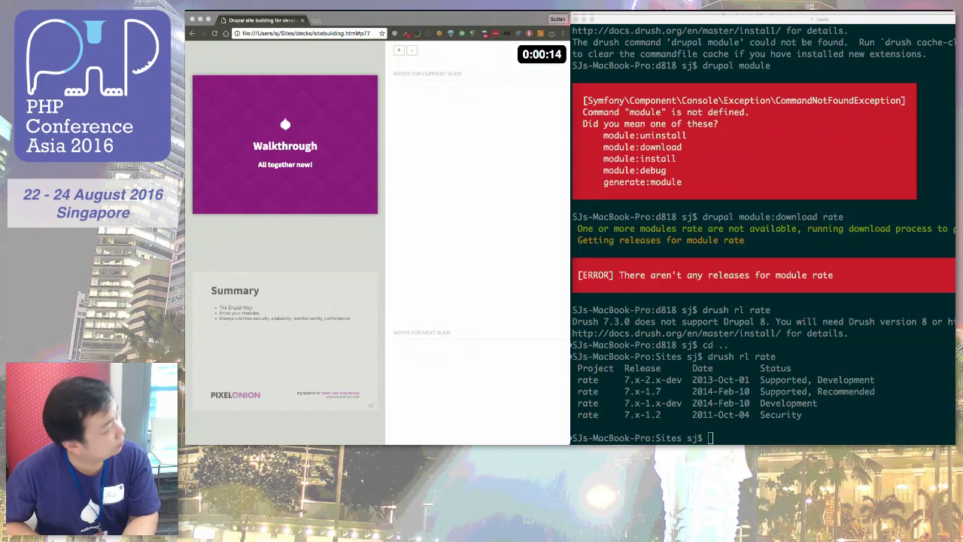
Step: Switch to the Devel settings page and make its window fill the screen
key(super+Tab)
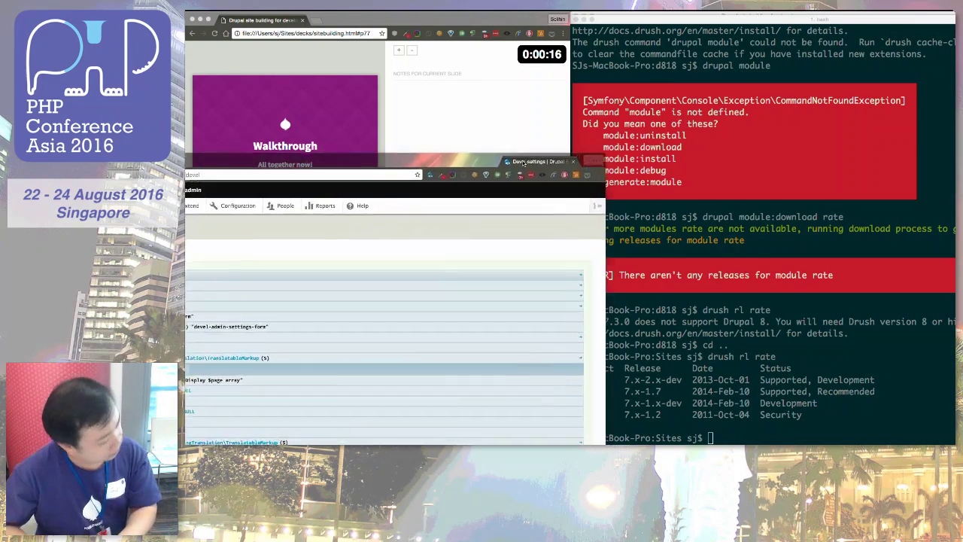
key(super+alt+f)
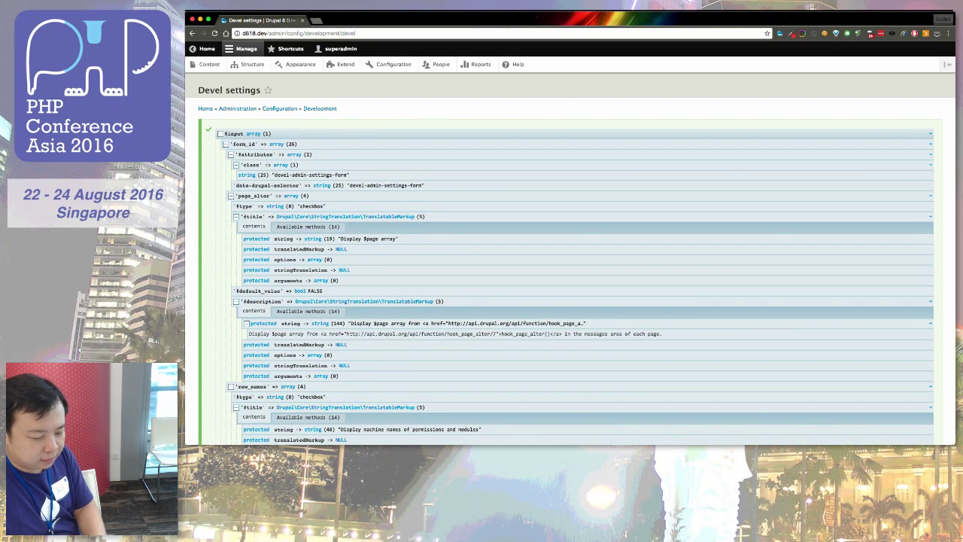
key(super+Tab)
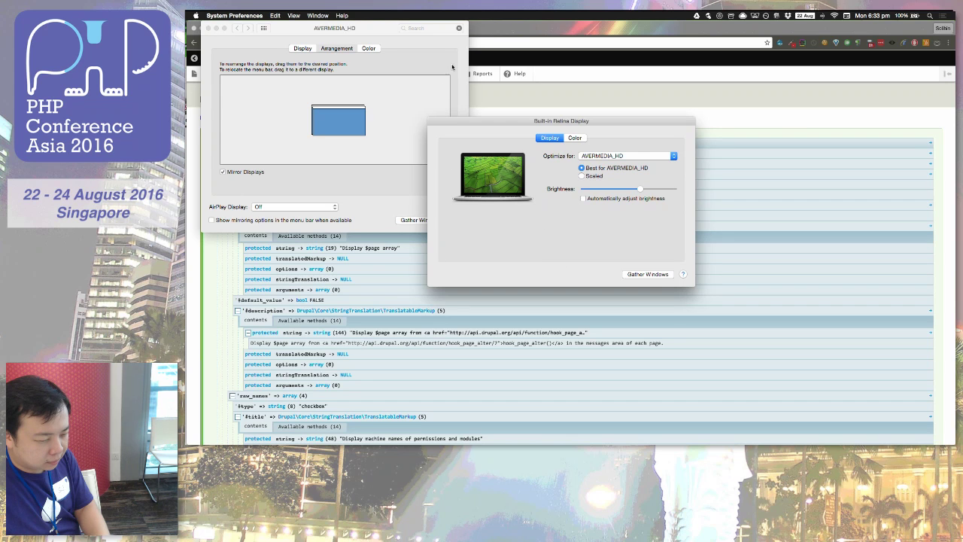
Step: Close the Displays preferences window
click(208, 28)
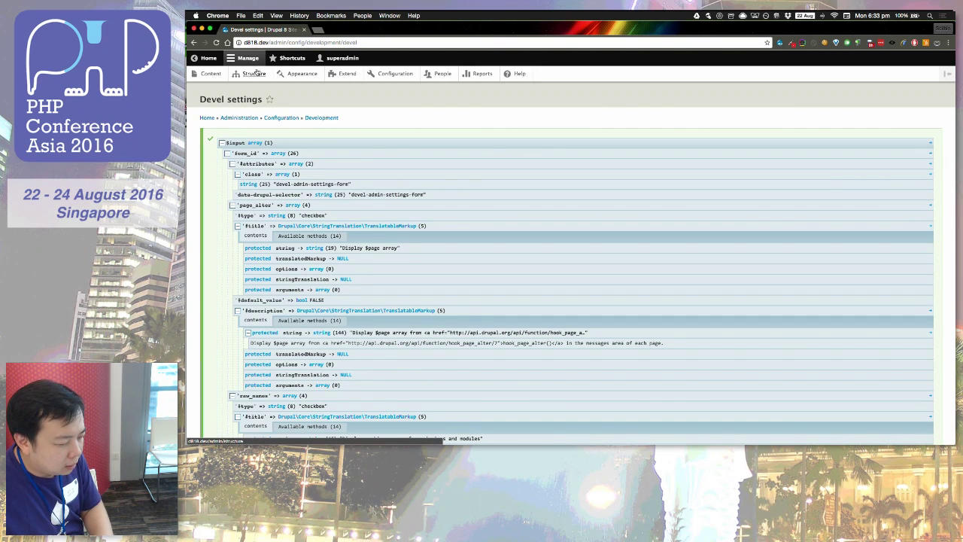
Step: Open Drupal's People page from the admin toolbar
click(447, 76)
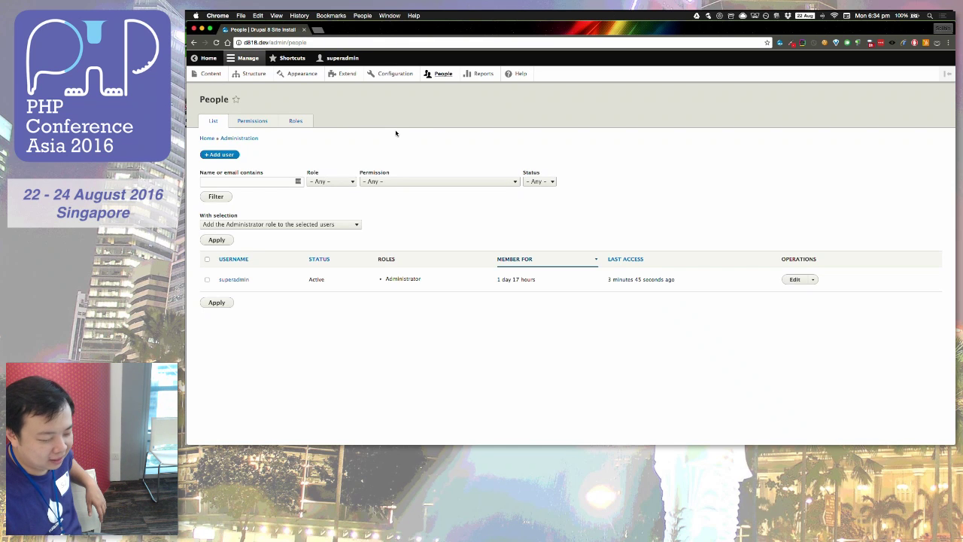
Step: Switch the People page to its Roles tab
click(306, 123)
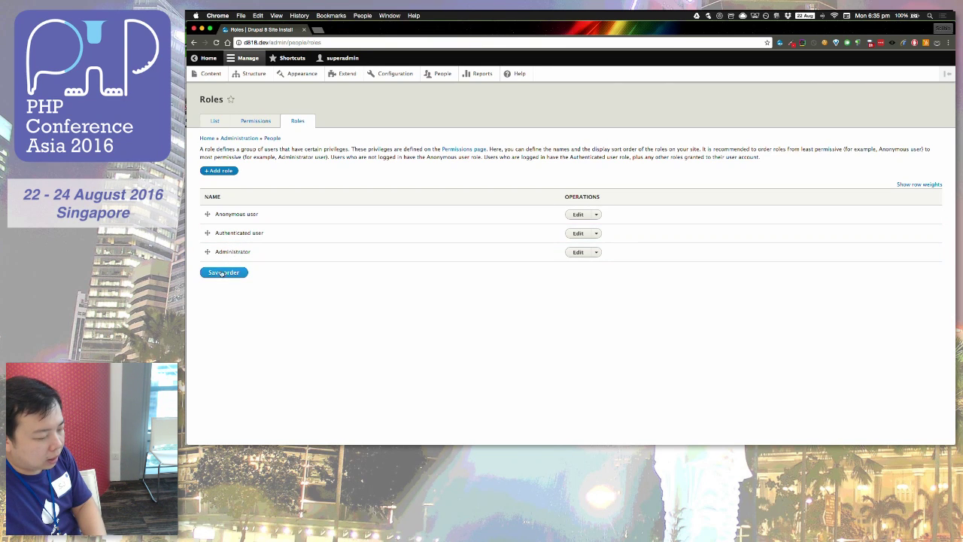
Step: Add a Speaker role with machine name speaker
click(223, 172)
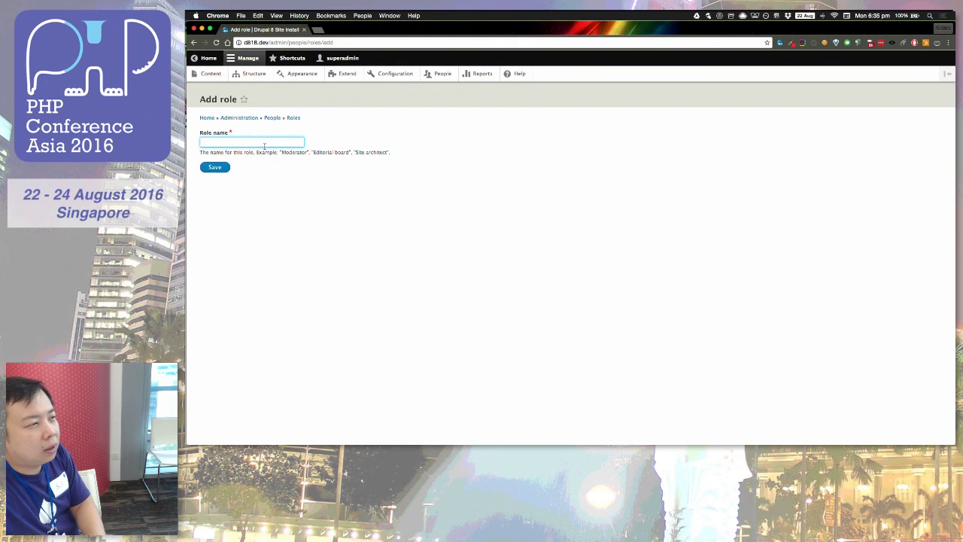
text(sc)
key(BackSpace)
key(BackSpace)
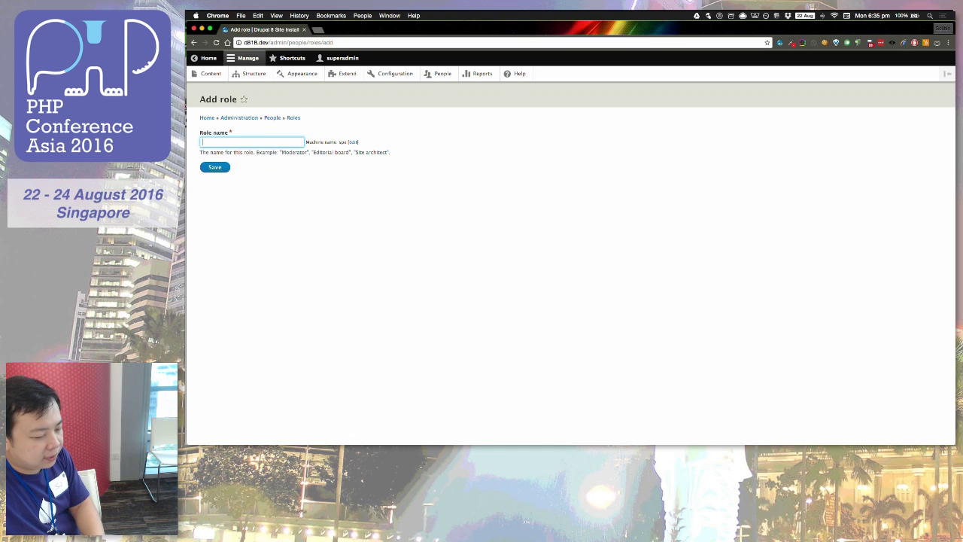
text(Seeaker)
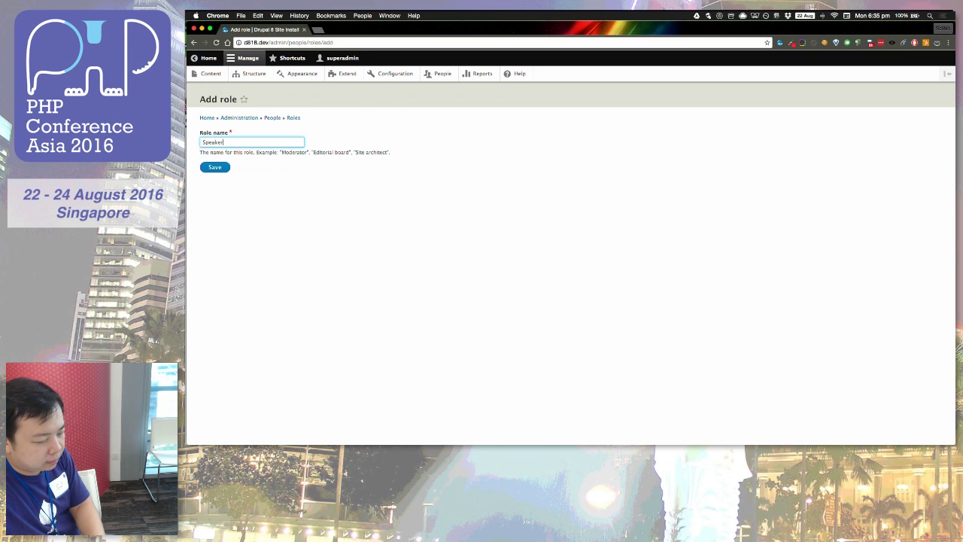
key(Return)
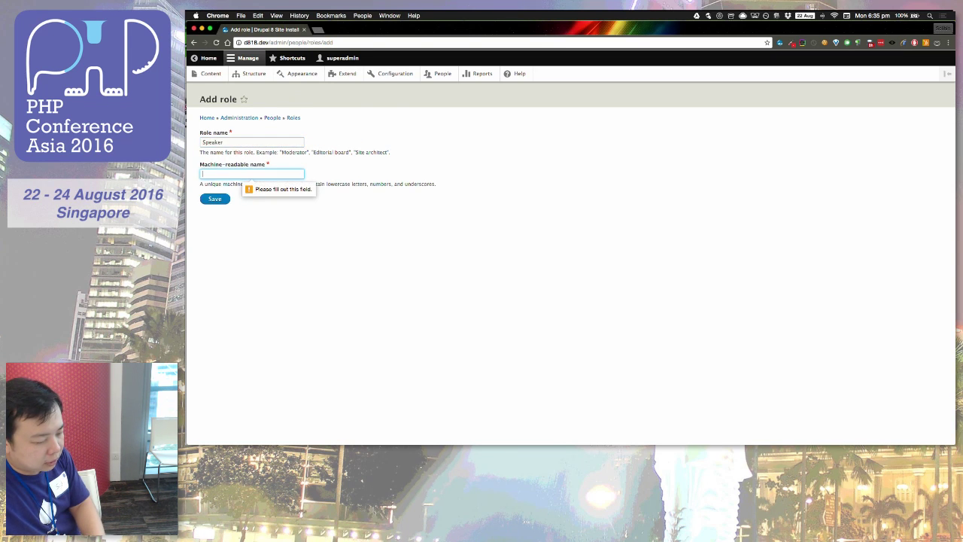
text(speaker)
key(Return)
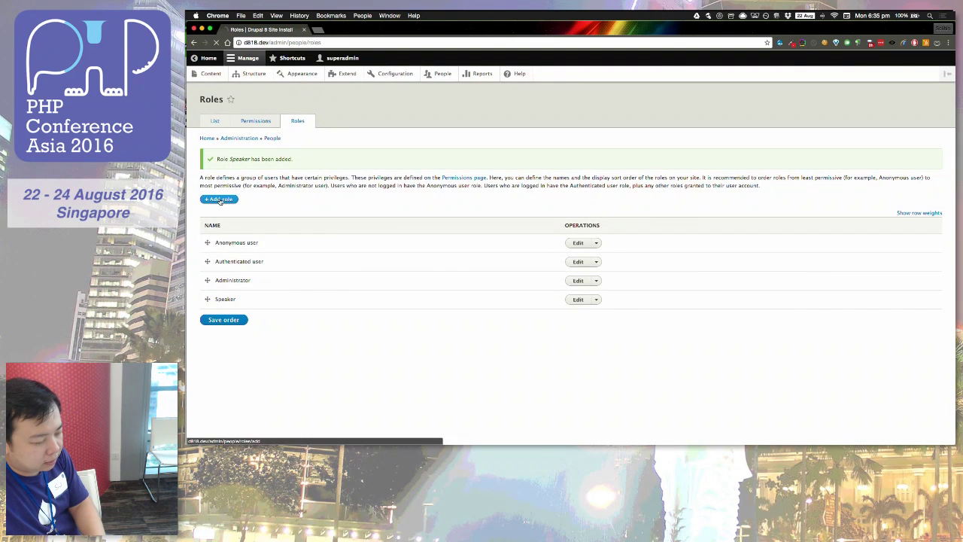
Step: Add an Organiser role and save it
click(220, 200)
click(254, 142)
text(Organiser)
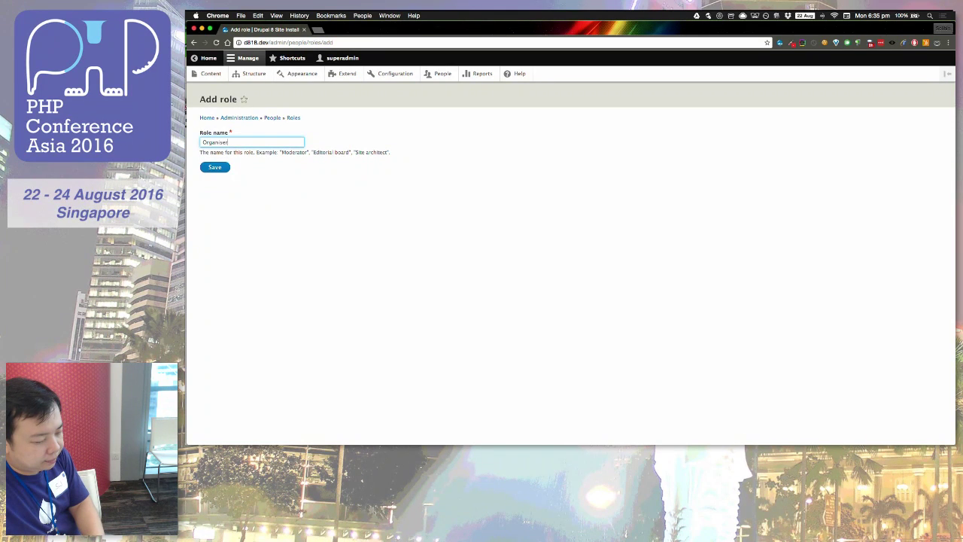
key(Tab)
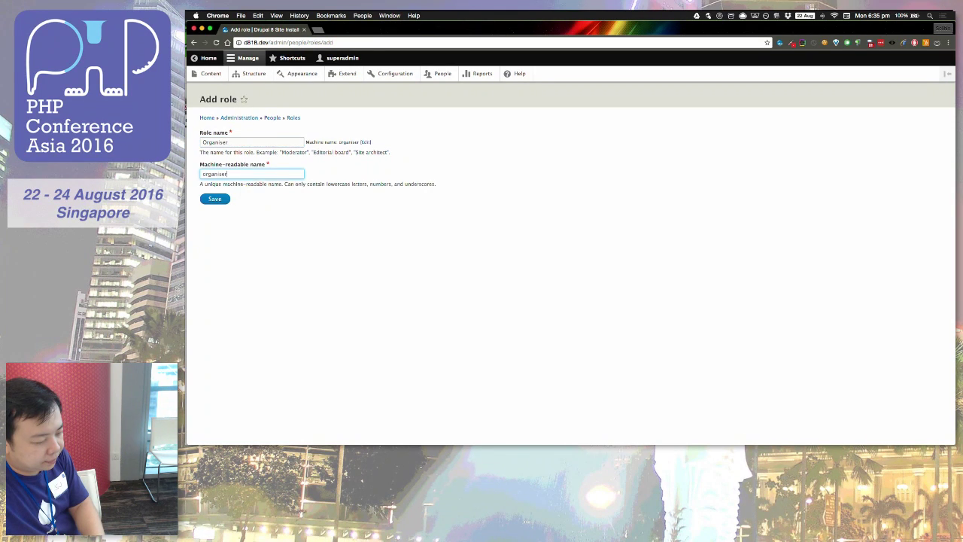
click(218, 199)
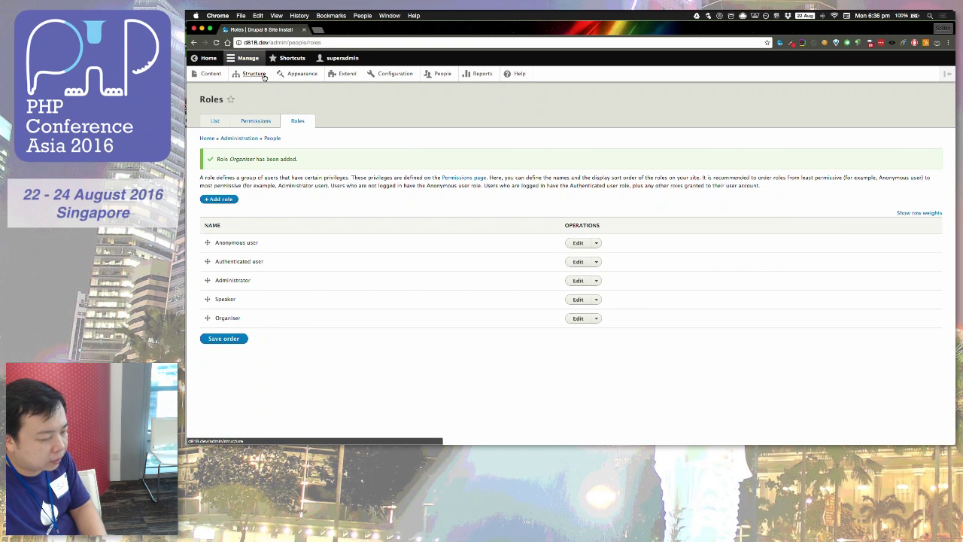
Step: Go to Structure > Taxonomy and open the Add vocabulary form's Name field
click(265, 77)
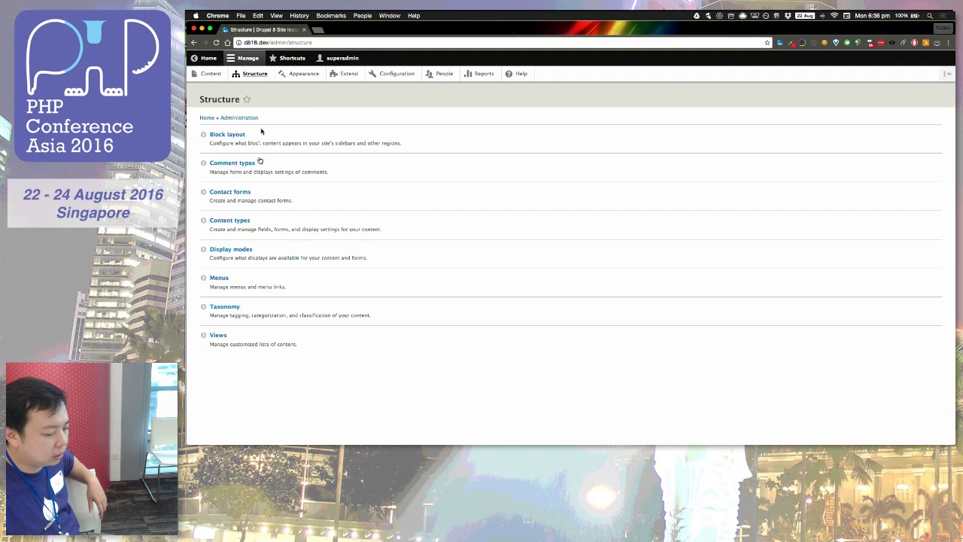
click(229, 306)
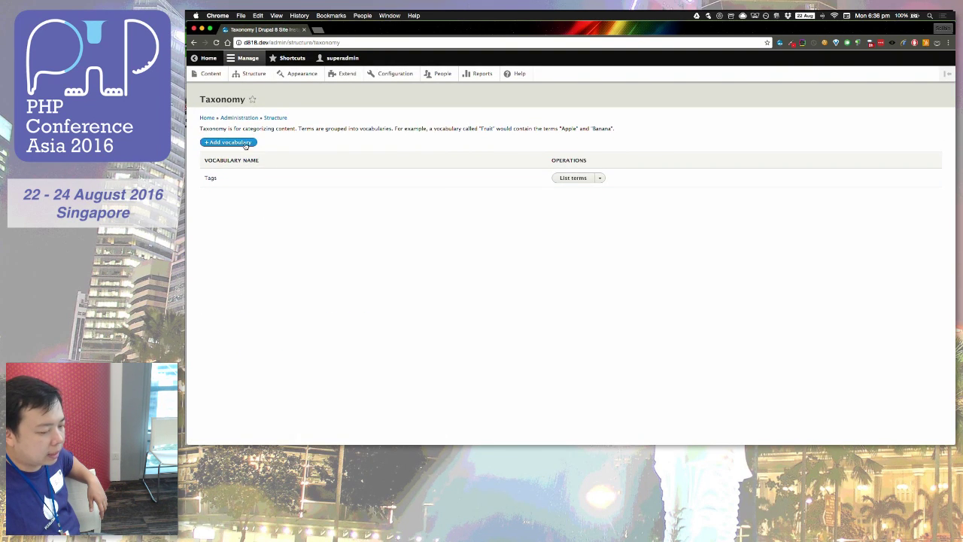
click(245, 143)
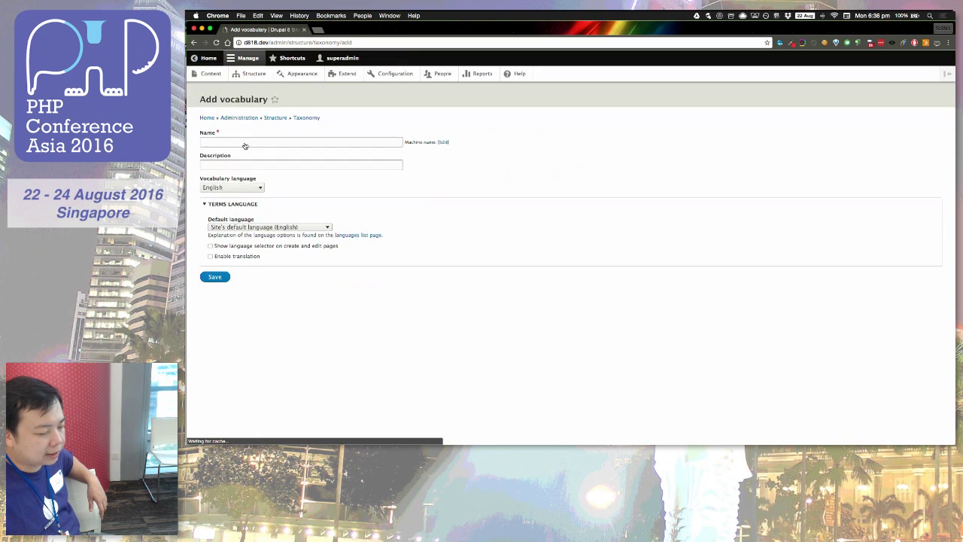
click(256, 140)
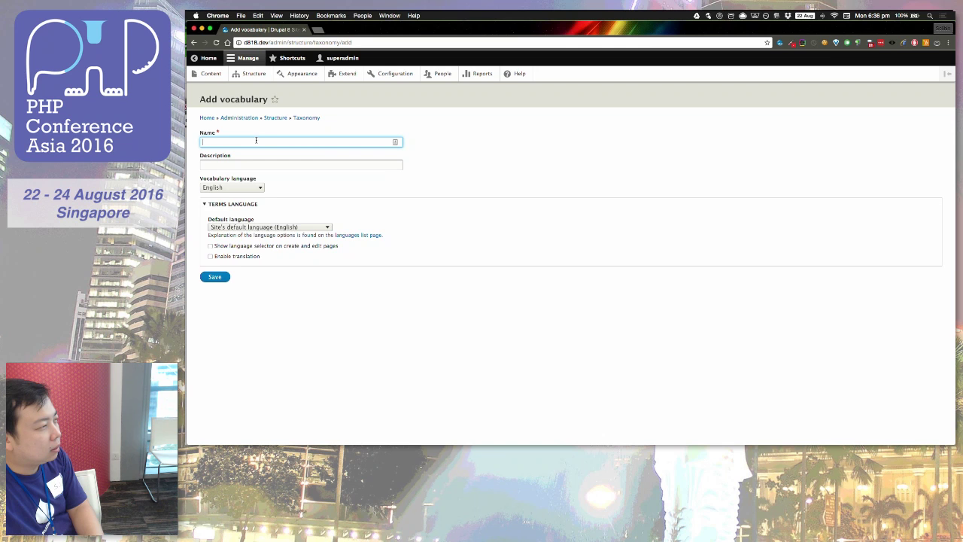
Step: Rearrange the windows so Drupal's Add vocabulary page sits at the top, over the slides
mouse_move(188, 188)
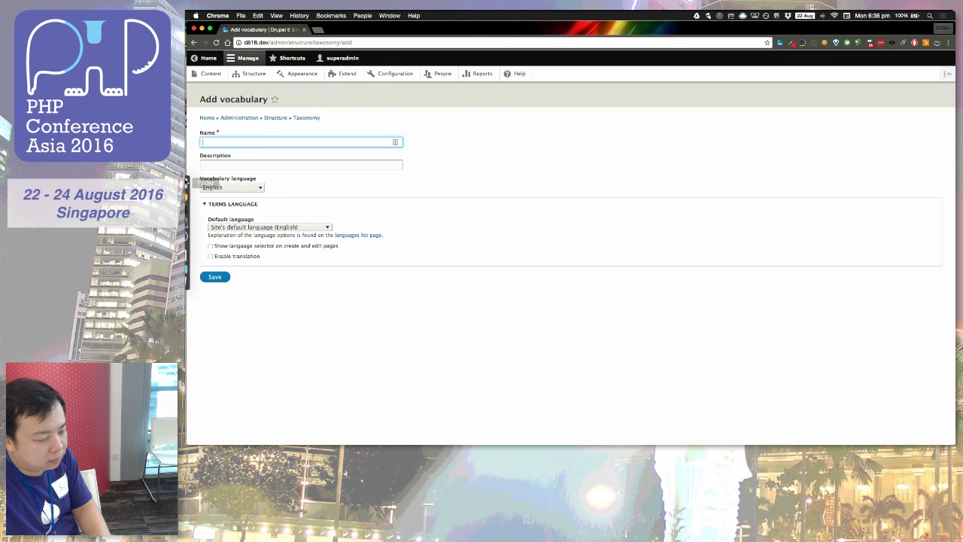
click(191, 205)
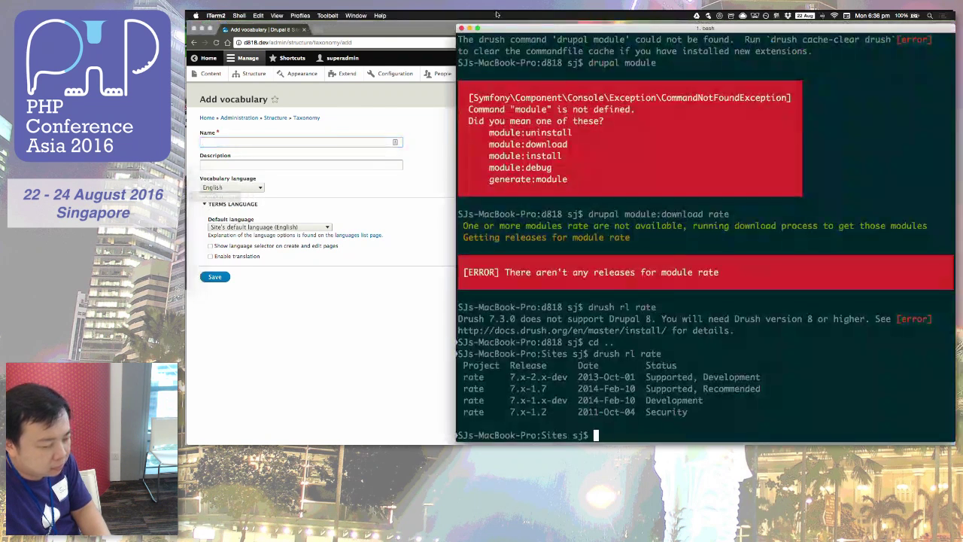
drag(406, 35, 481, 149)
click(345, 101)
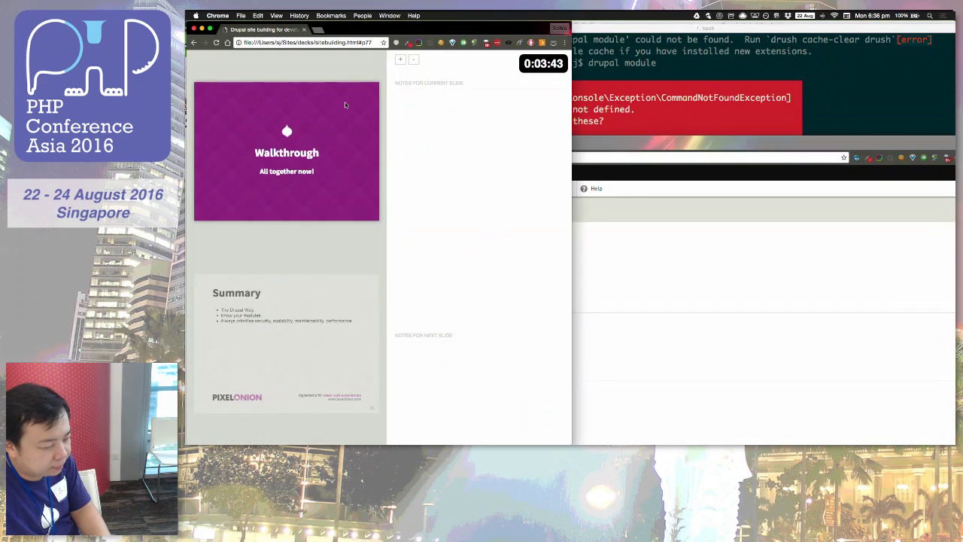
drag(376, 25, 584, 83)
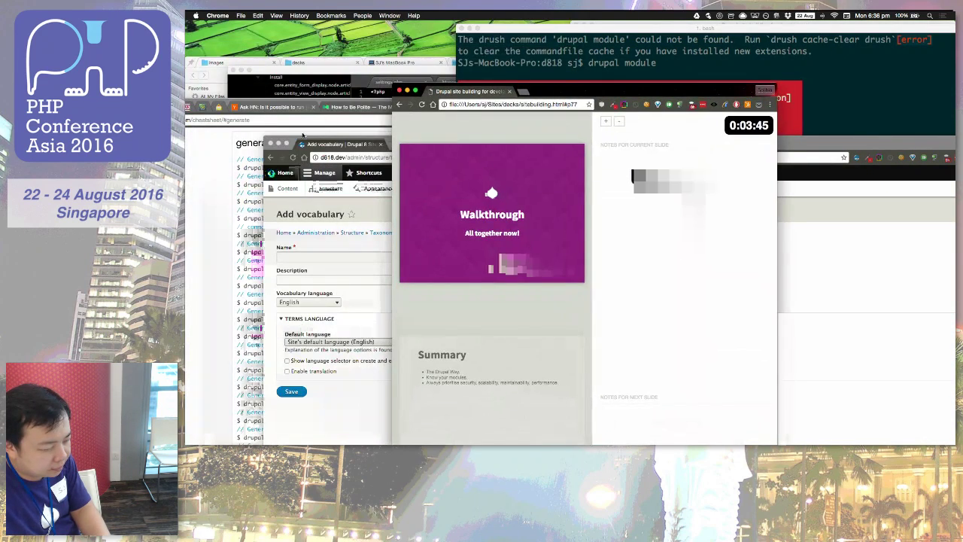
key(ctrl+Up)
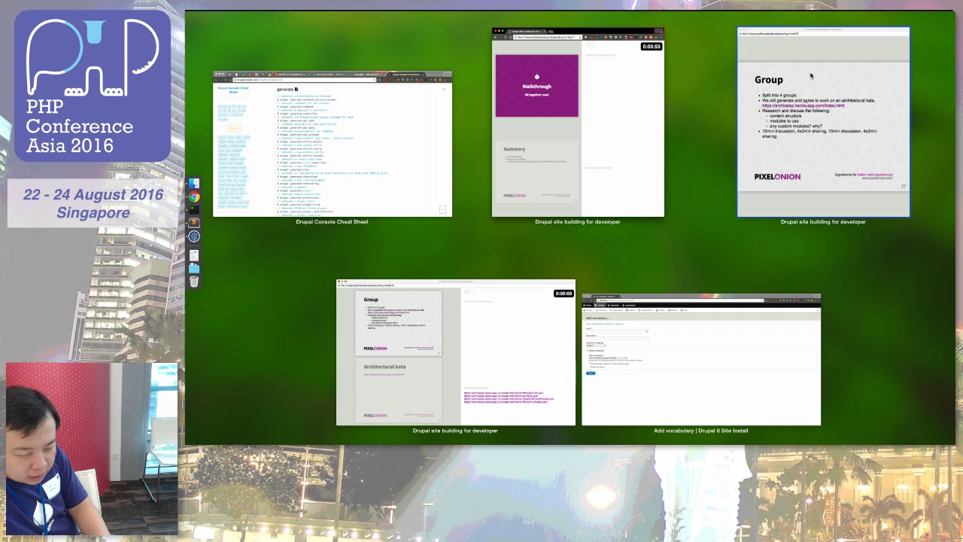
click(637, 80)
drag(562, 92, 532, 130)
click(344, 202)
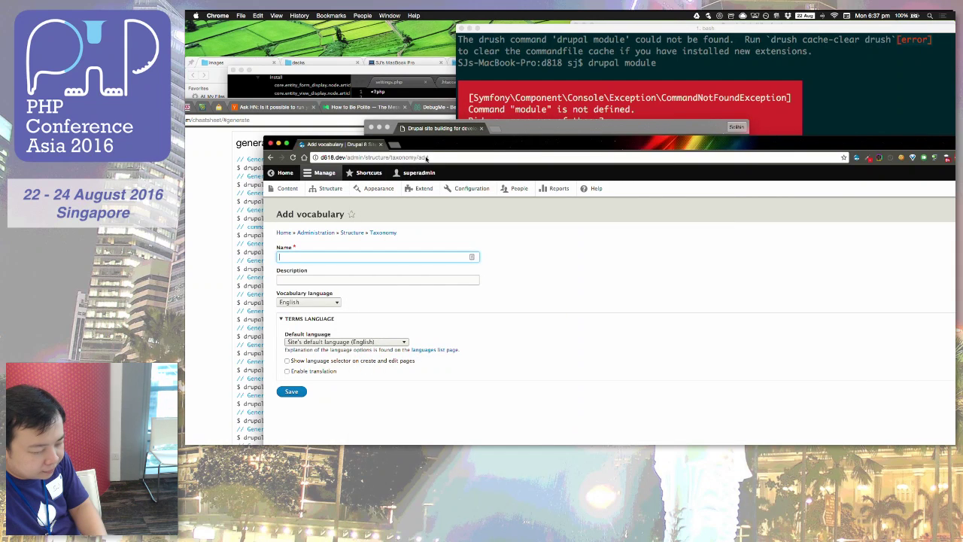
drag(444, 128, 417, 18)
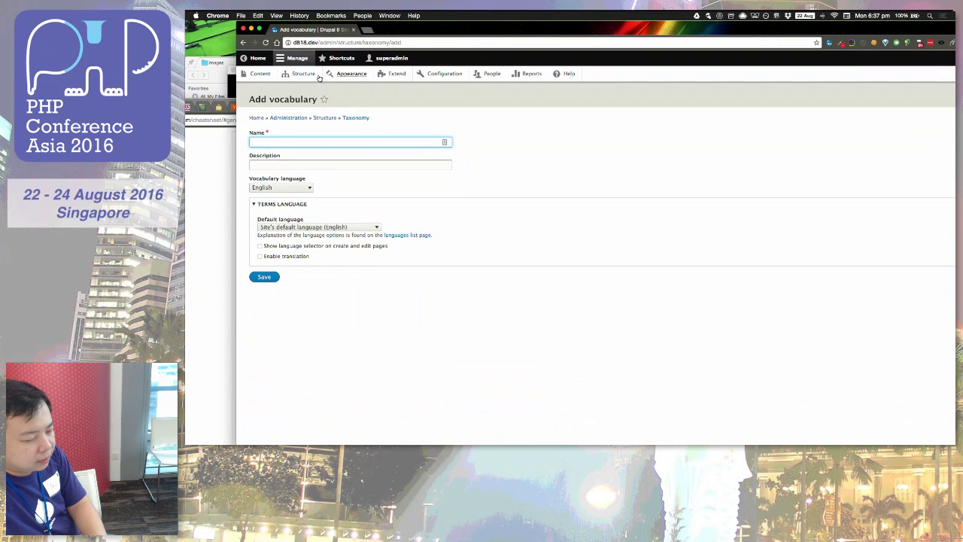
Step: Create a taxonomy vocabulary named Brands
click(283, 143)
text(Brands)
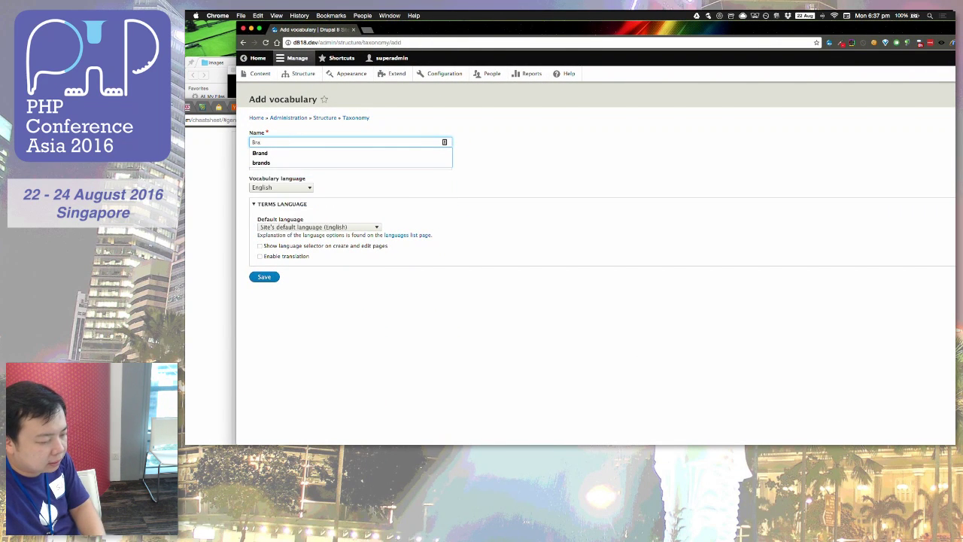
click(294, 309)
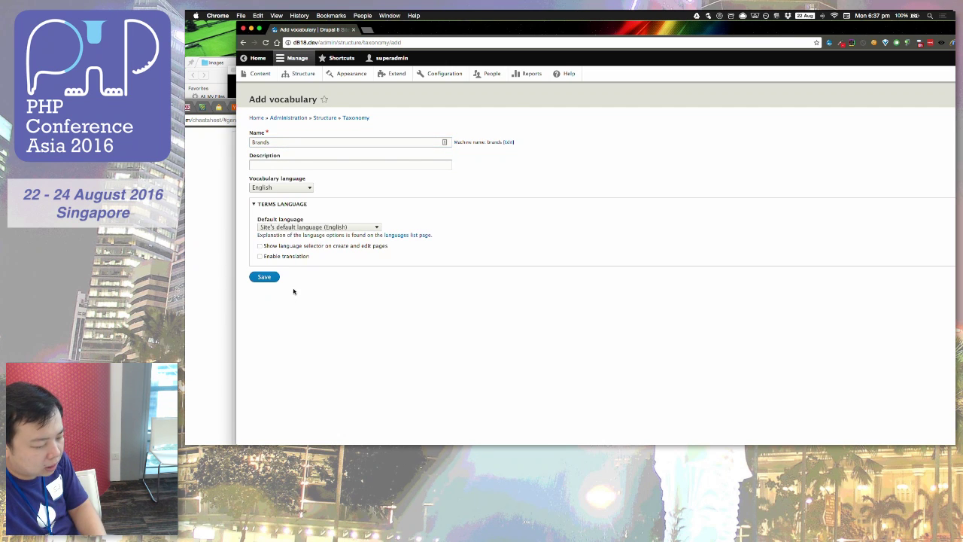
click(270, 277)
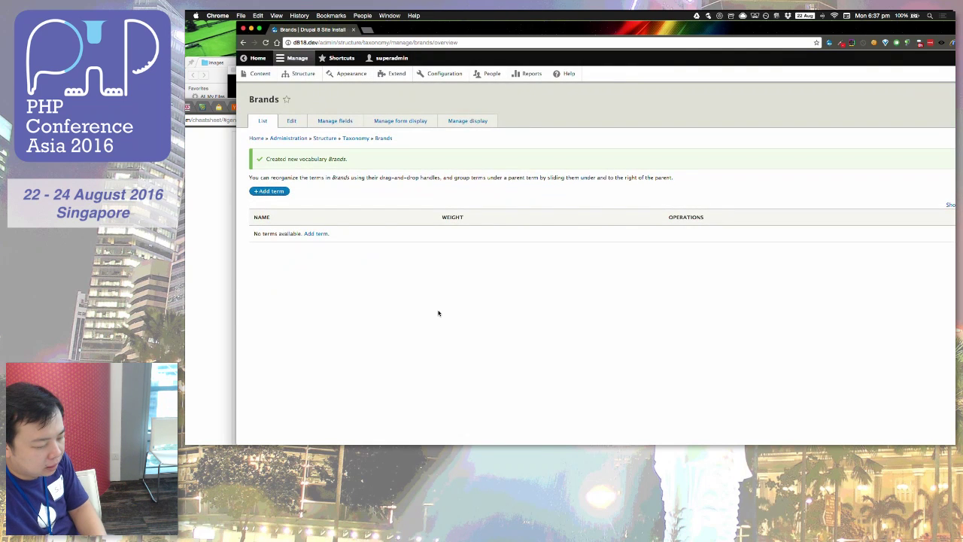
Step: Add Brands terms PHP Conference Asia 2016, Red Dot Ruby 2016 and DrupalCamp Singapore 2016
click(285, 195)
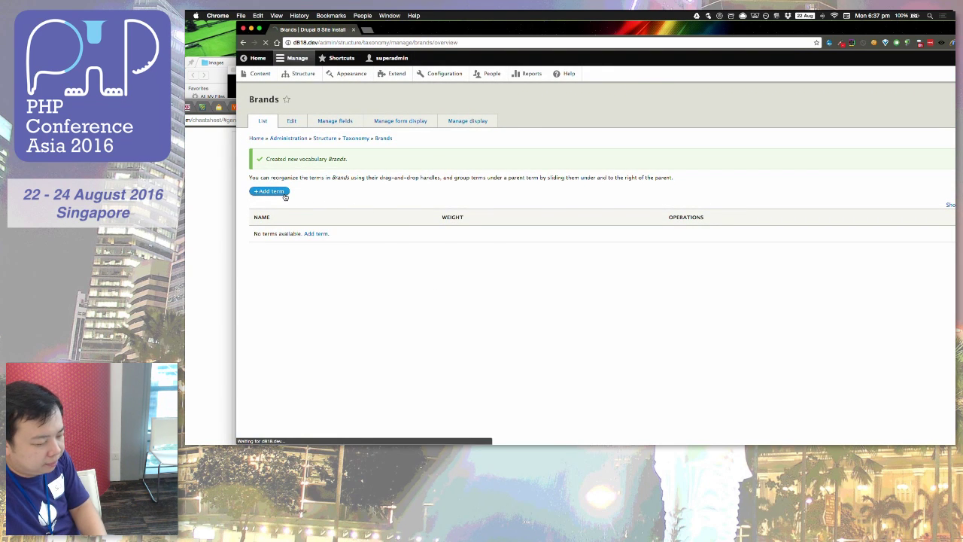
click(284, 144)
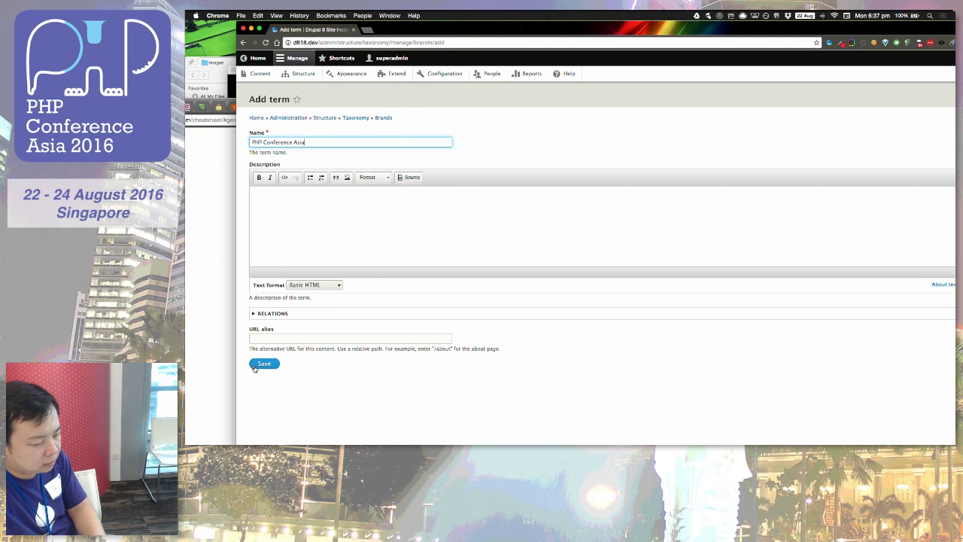
text(016)
key(Return)
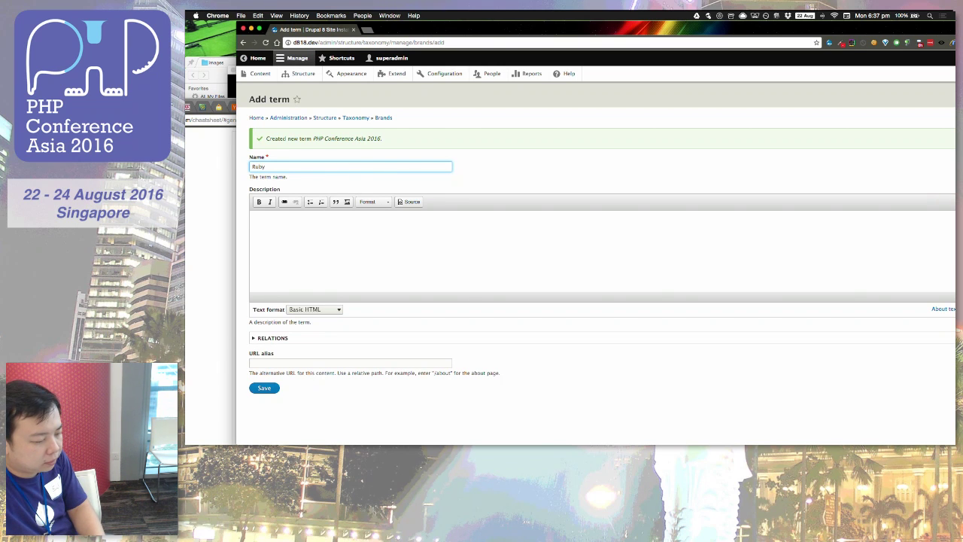
key(BackSpace)
key(BackSpace)
key(BackSpace)
text(B)
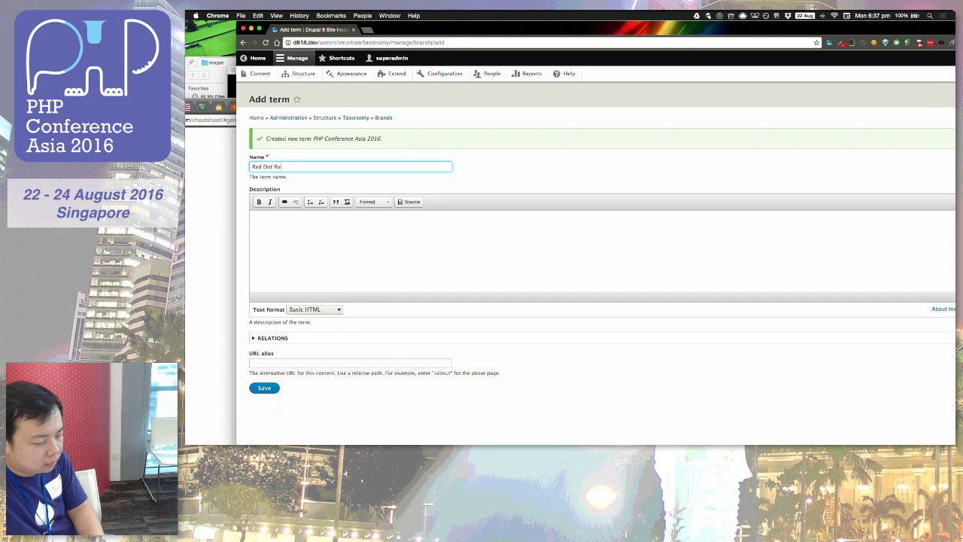
click(263, 388)
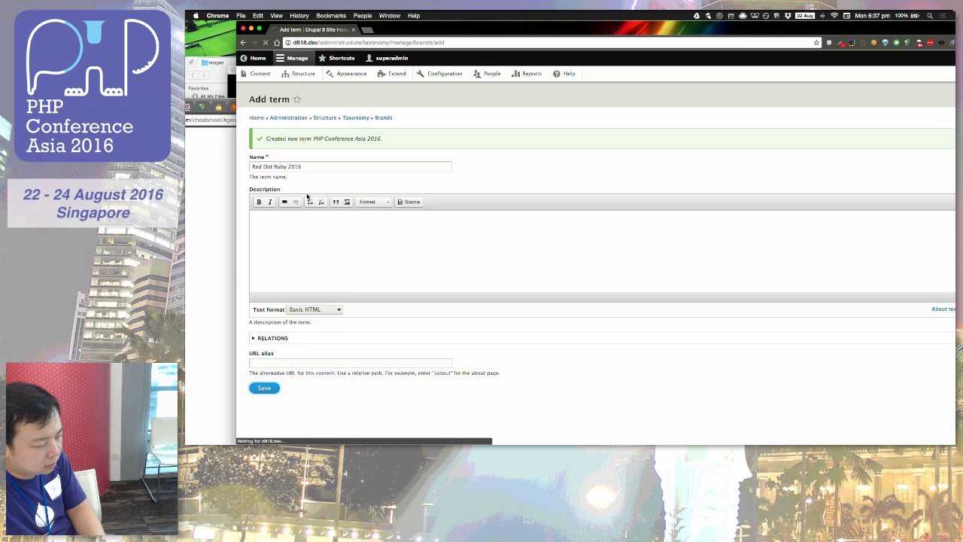
click(319, 167)
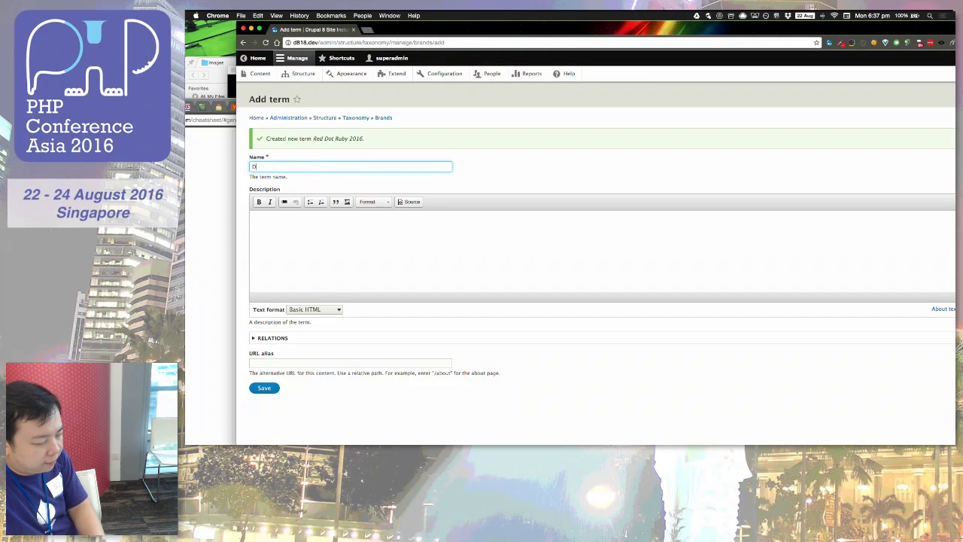
text(DrupalCamp Singapore 2016)
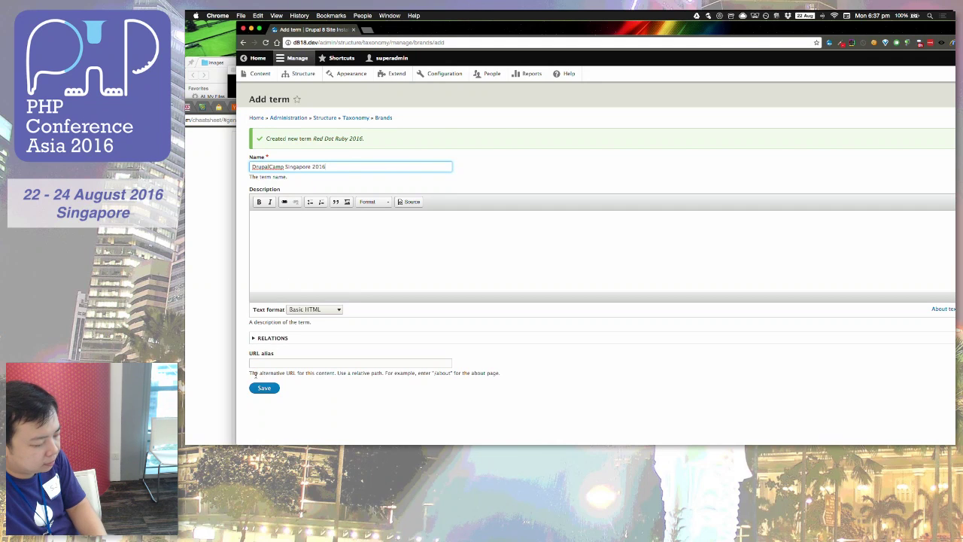
click(261, 387)
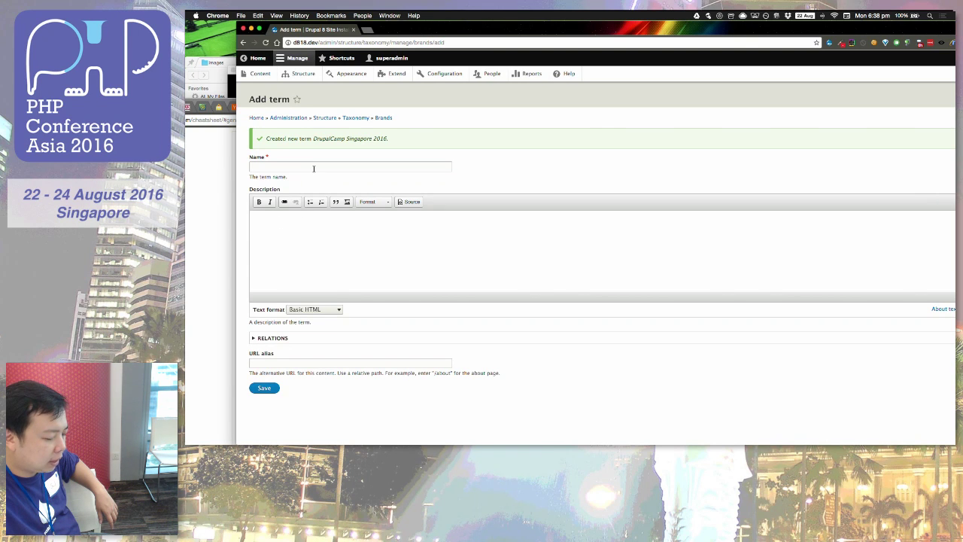
click(385, 118)
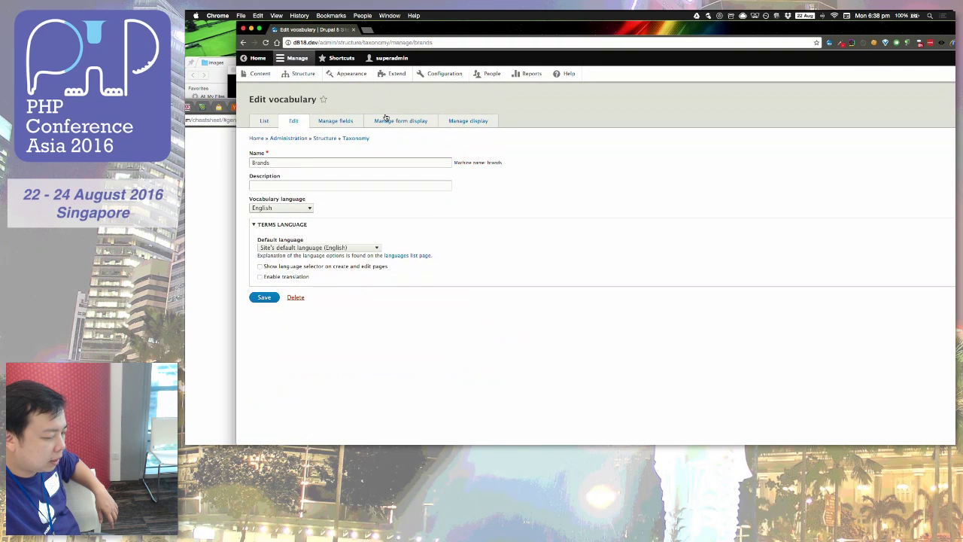
Step: Add a new Image-type field labelled 'Image' to the Brands vocabulary
click(338, 120)
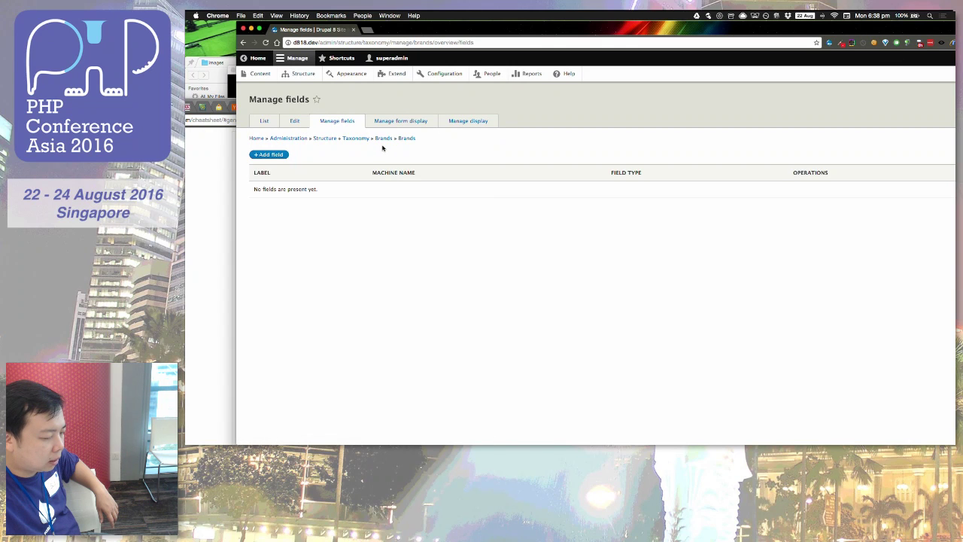
click(281, 155)
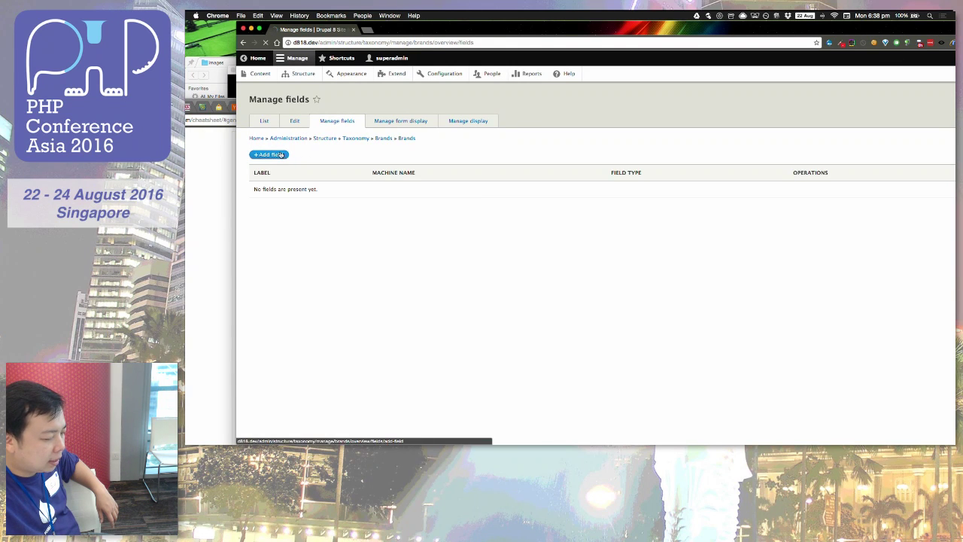
click(291, 142)
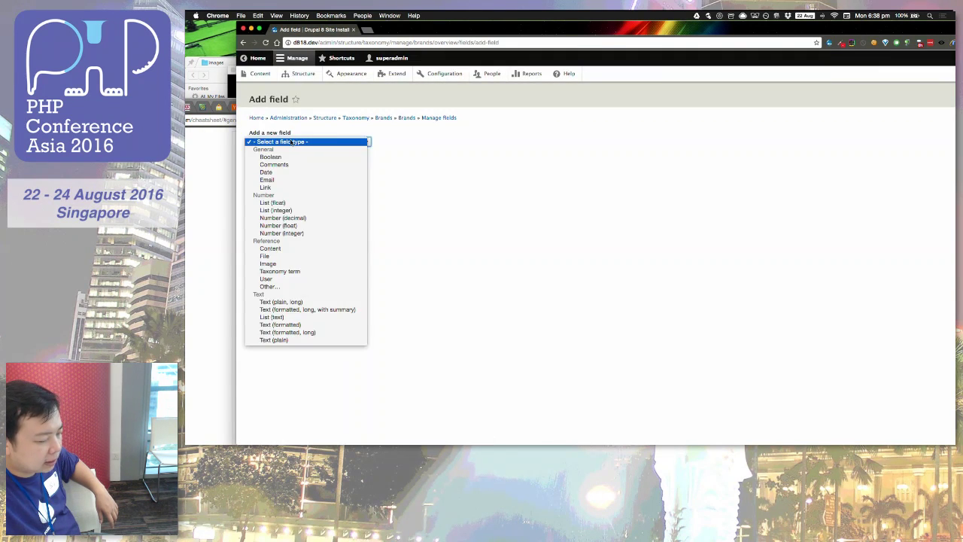
click(269, 263)
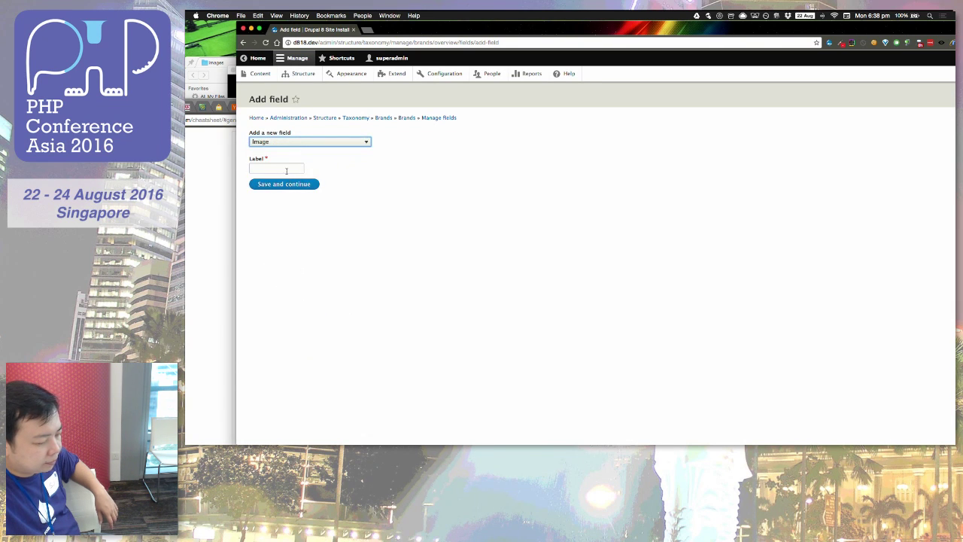
click(286, 170)
text(Imag)
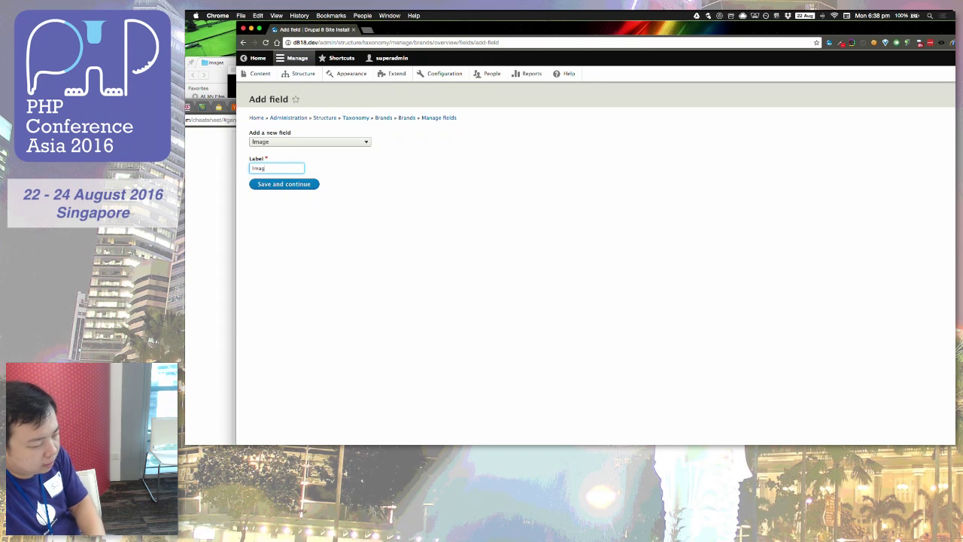
text(e)
click(285, 185)
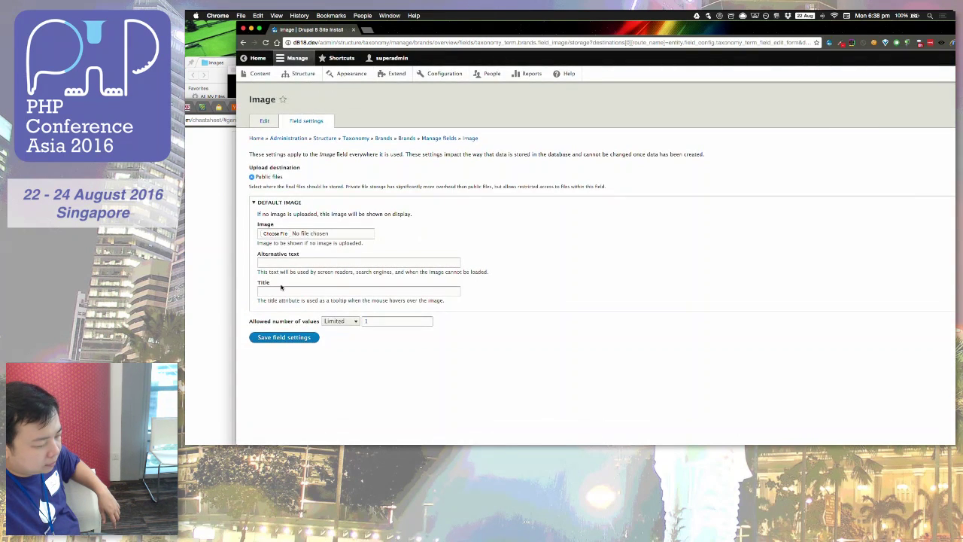
Step: Keep the default storage settings and save the Image field's configuration
click(266, 337)
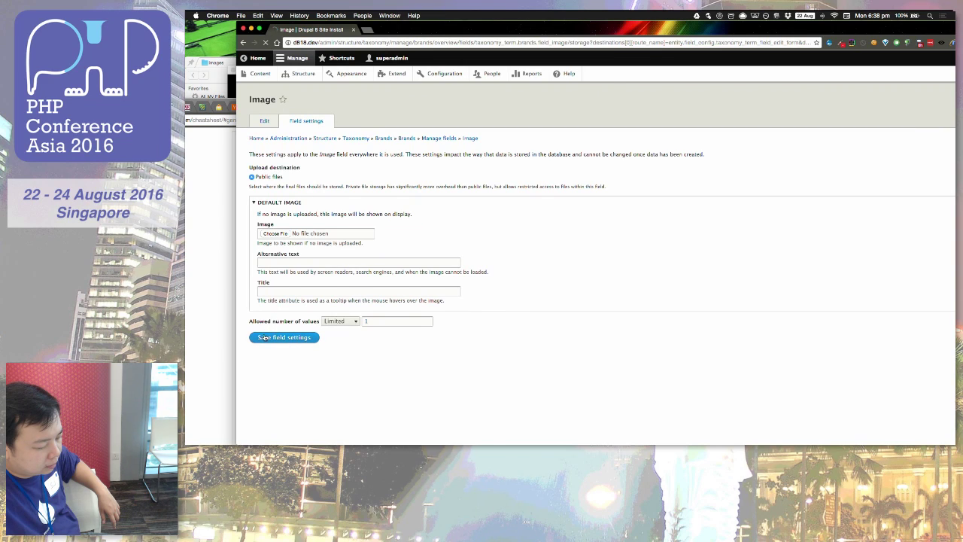
scroll(264, 338, down, 3)
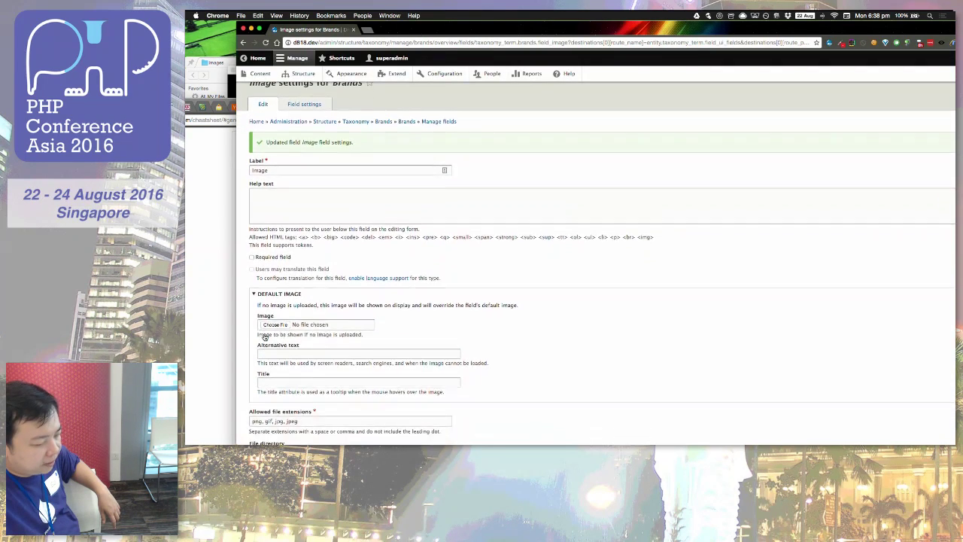
scroll(265, 338, down, 5)
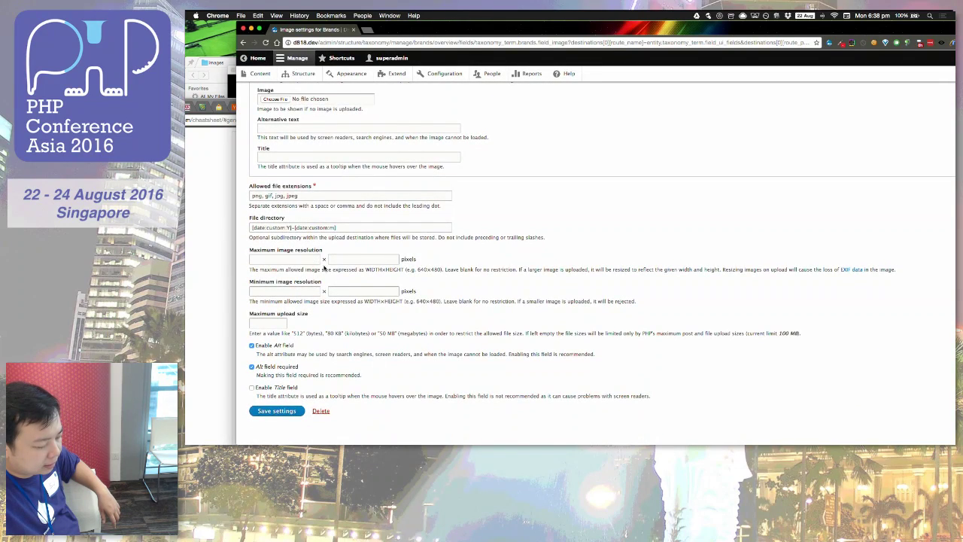
scroll(292, 363, up, 2)
scroll(291, 363, down, 3)
click(268, 403)
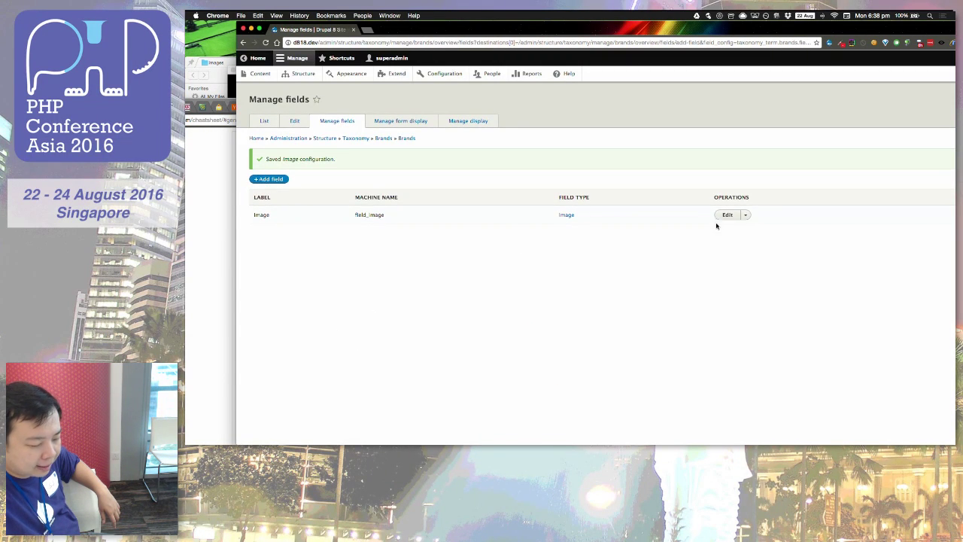
Step: Reopen the Brands Image field and look at its storage settings
click(725, 215)
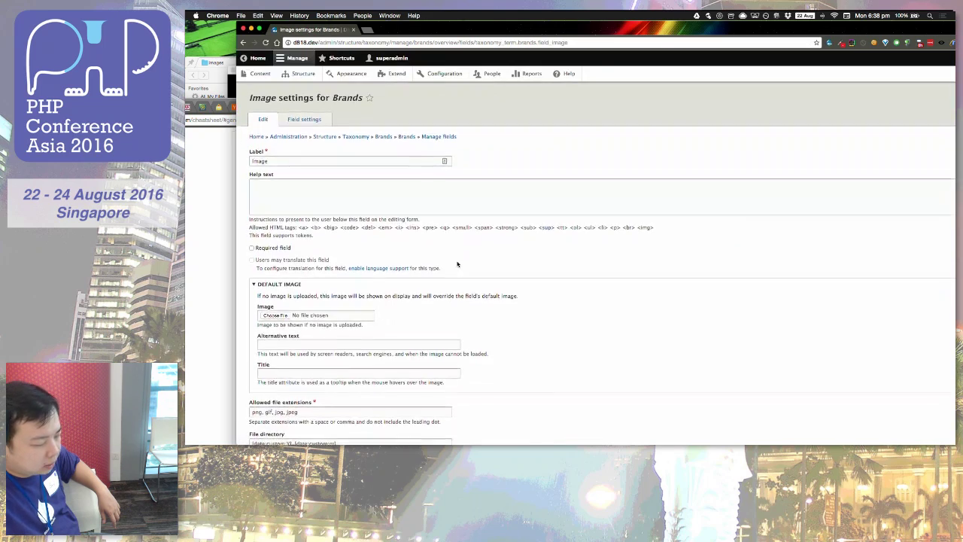
scroll(457, 264, down, 5)
scroll(457, 262, up, 3)
scroll(457, 261, up, 3)
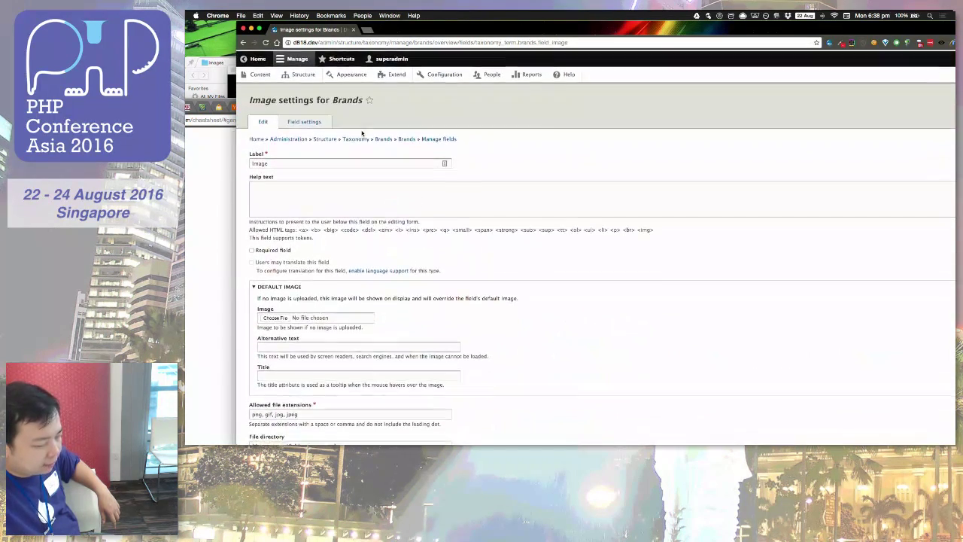
click(317, 122)
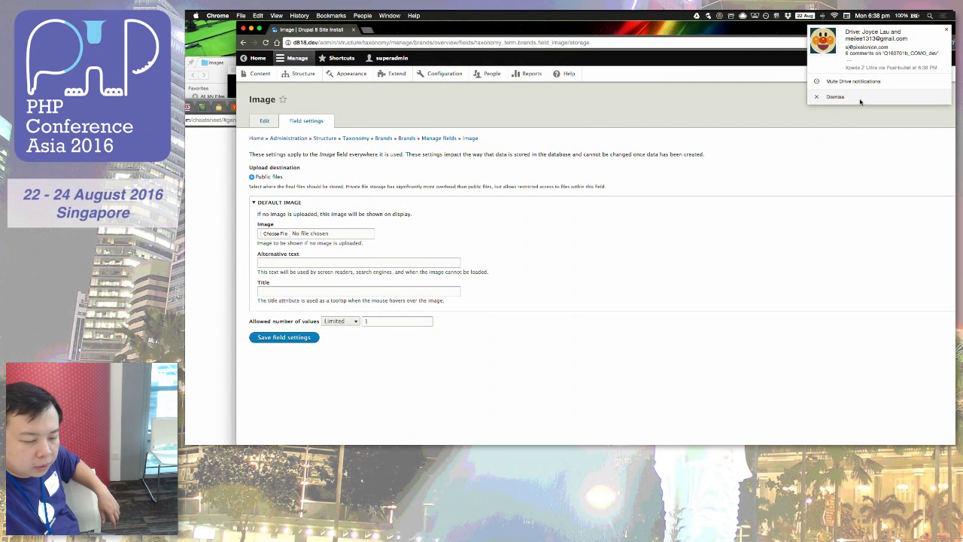
click(835, 97)
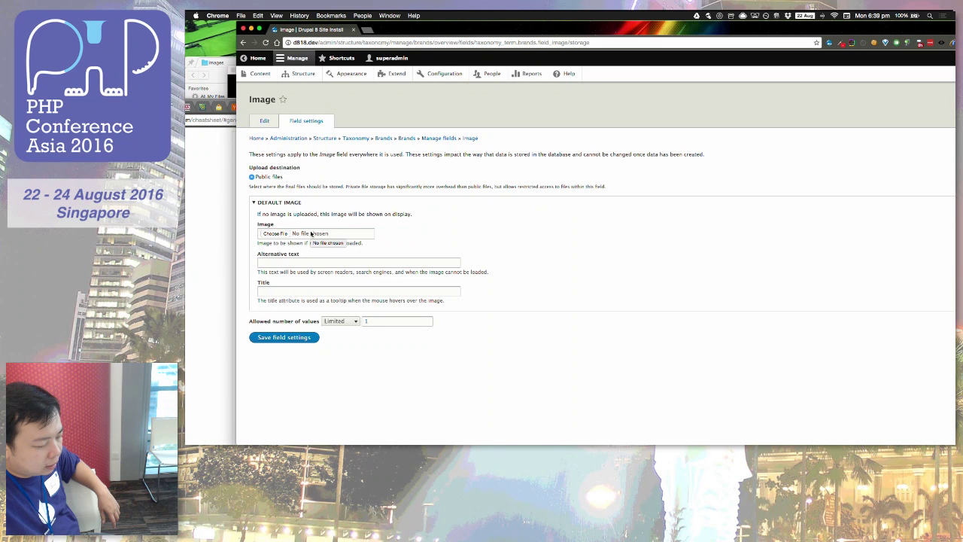
Step: Set the Image field's file directory to [date:custom:Y]-[date:custom:m], with no term-name token
click(264, 124)
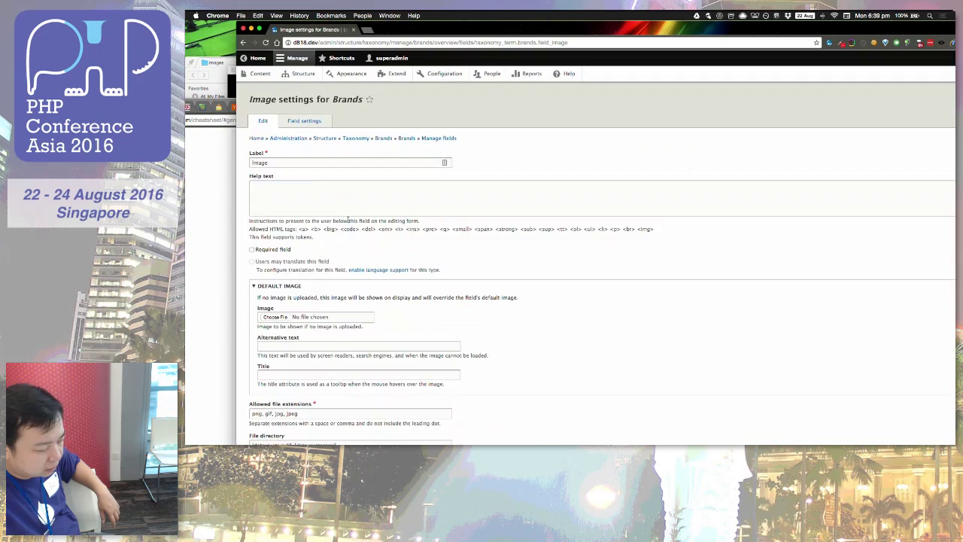
scroll(348, 221, down, 3)
scroll(348, 221, down, 5)
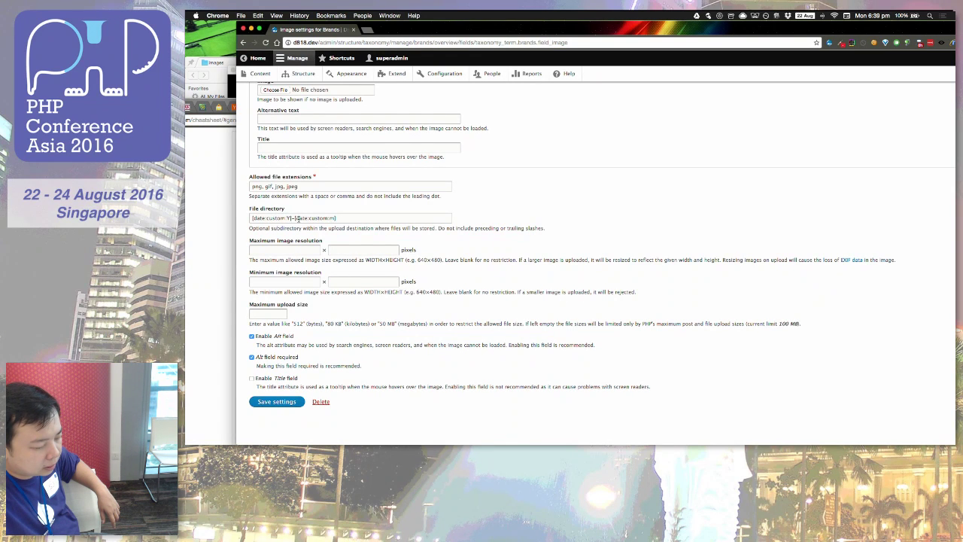
click(347, 218)
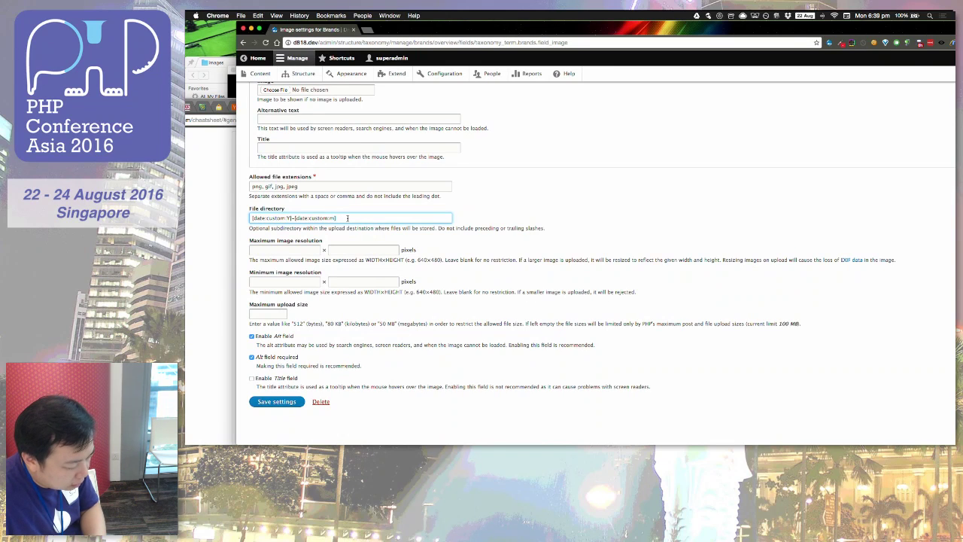
scroll(347, 218, up, 5)
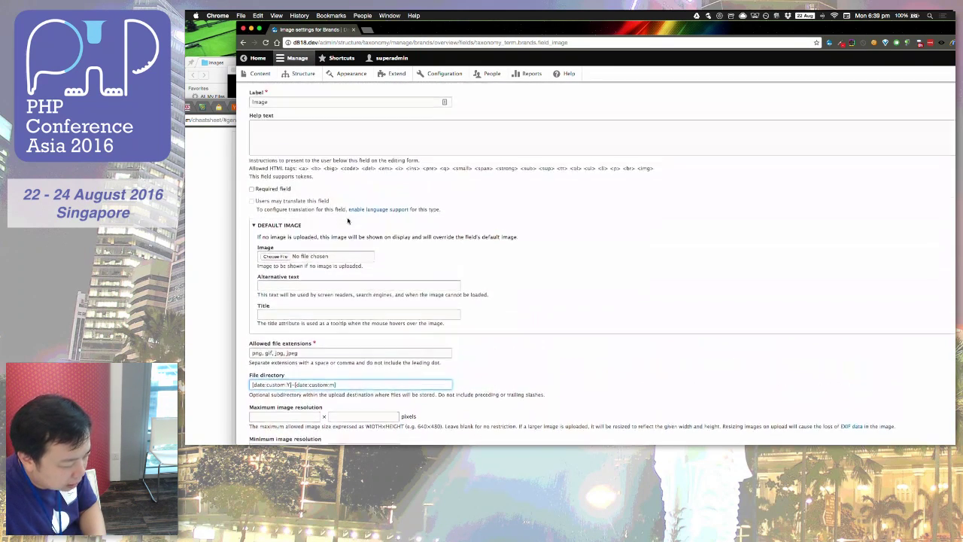
scroll(348, 220, down, 4)
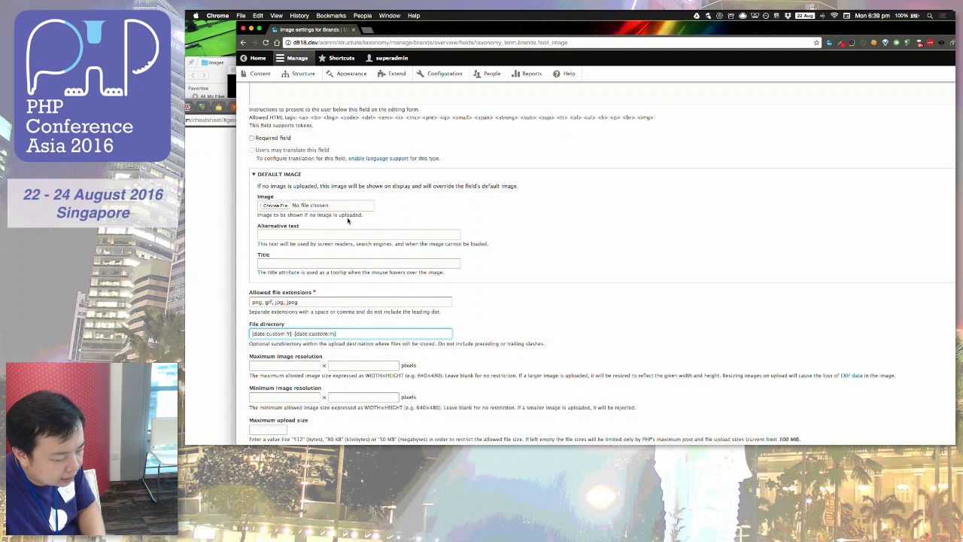
scroll(347, 220, up, 1)
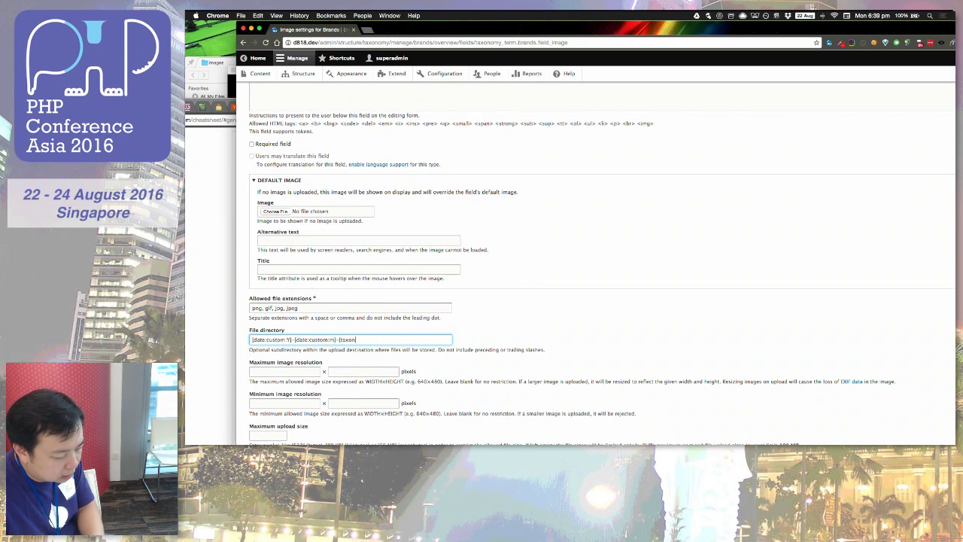
text(omy_term:name)
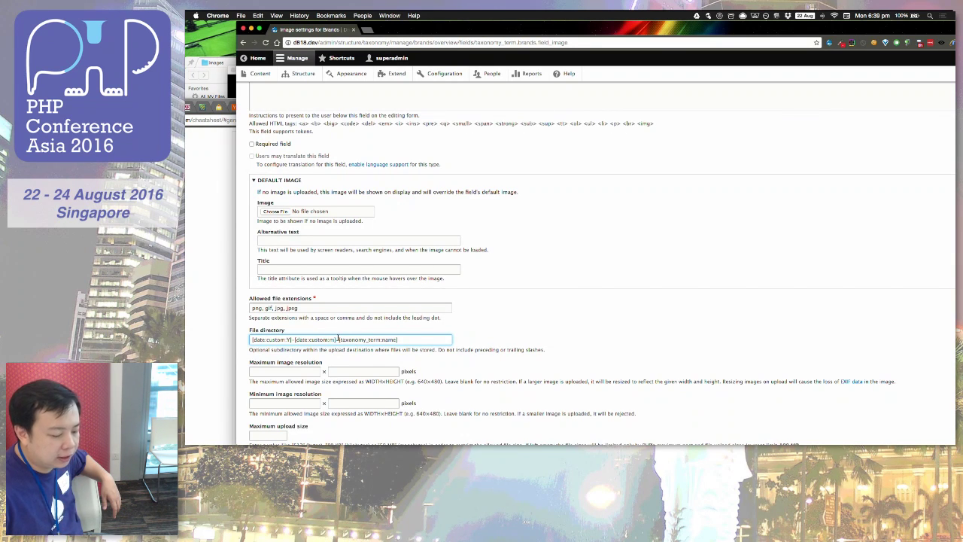
drag(337, 339, 414, 337)
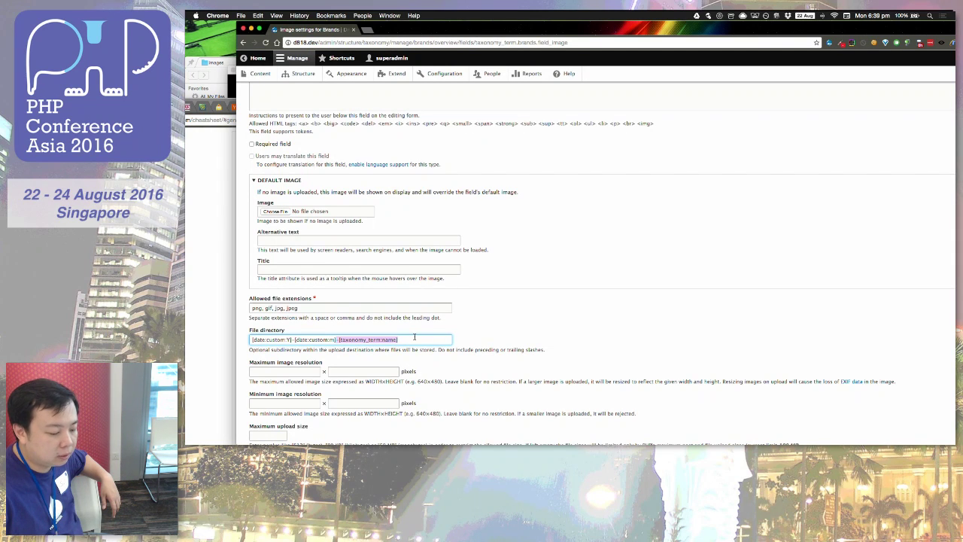
key(BackSpace)
click(519, 323)
Step: Review the Image field's storage settings again
scroll(451, 320, down, 4)
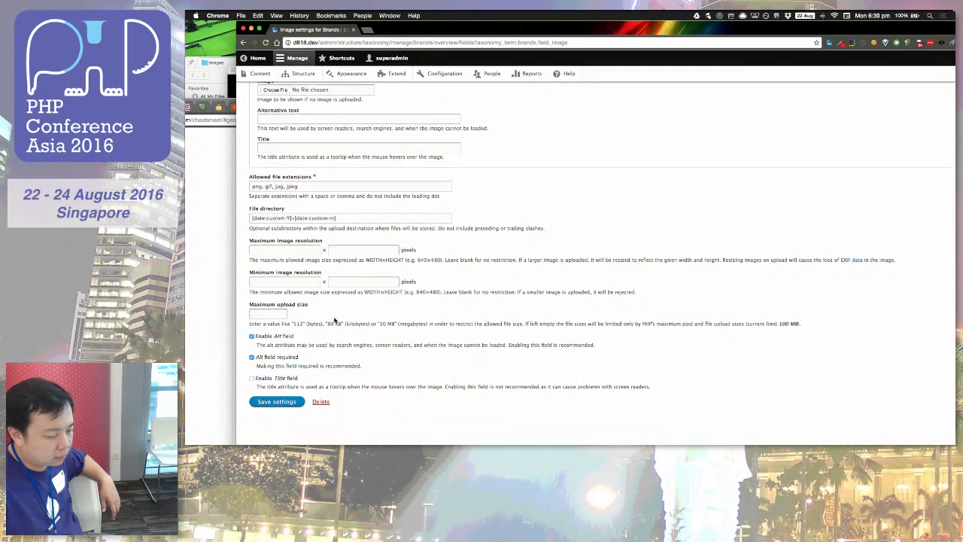
scroll(444, 104, up, 5)
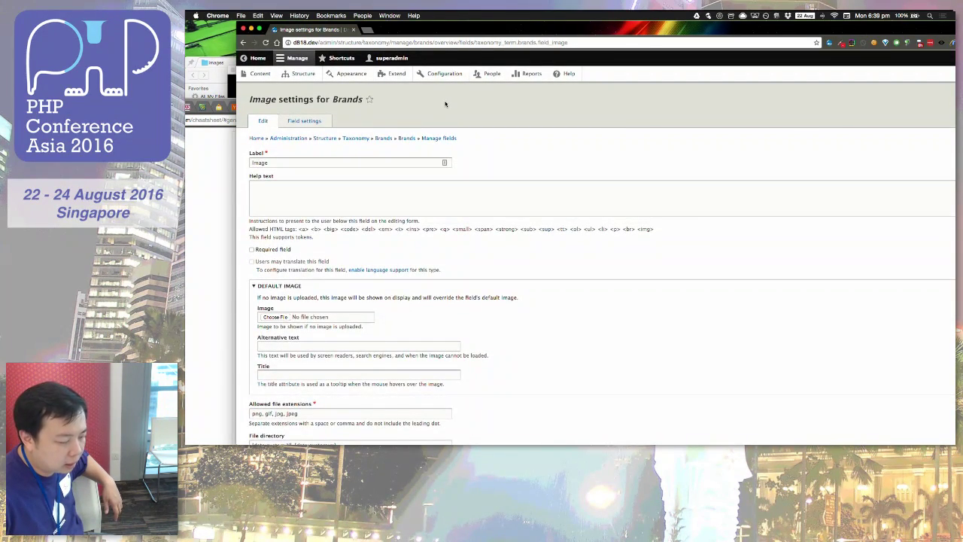
click(304, 120)
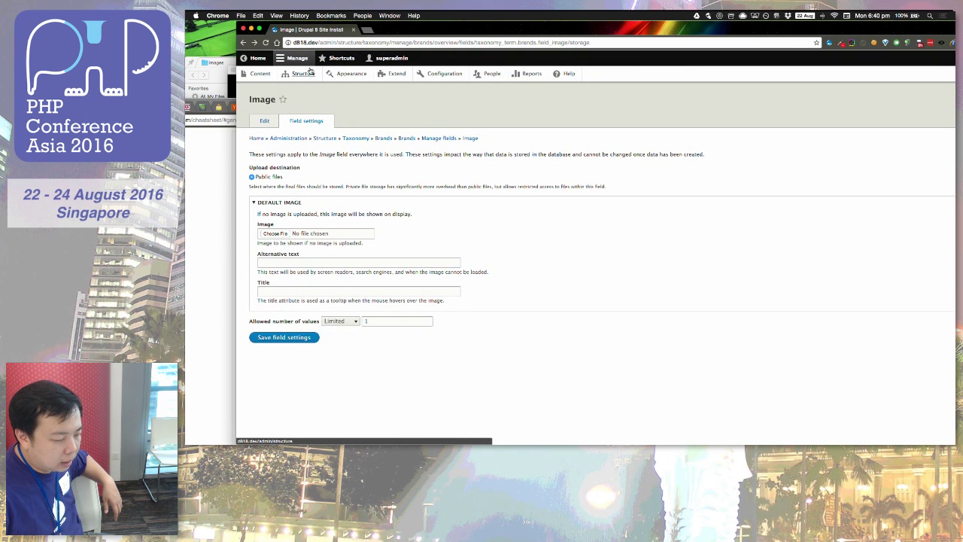
scroll(323, 112, left, 5)
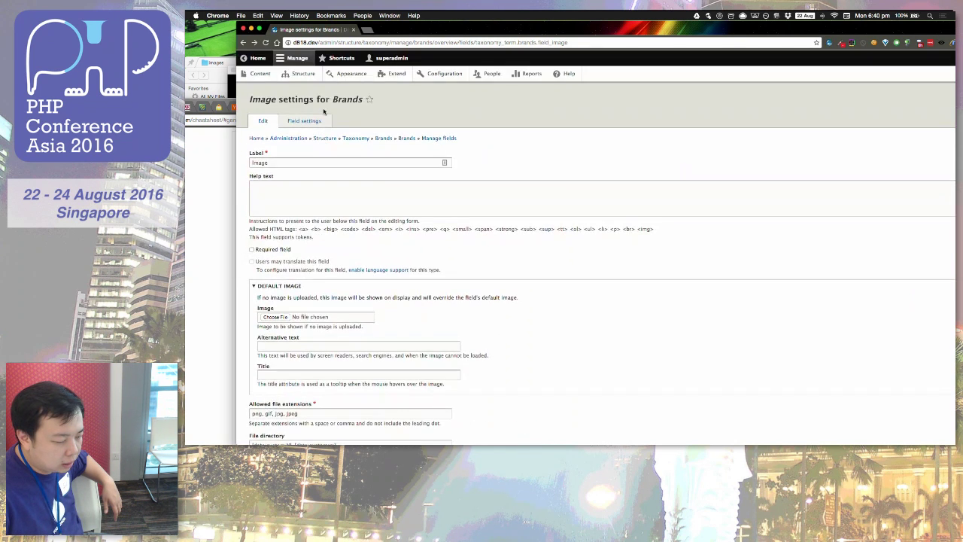
scroll(324, 112, left, 5)
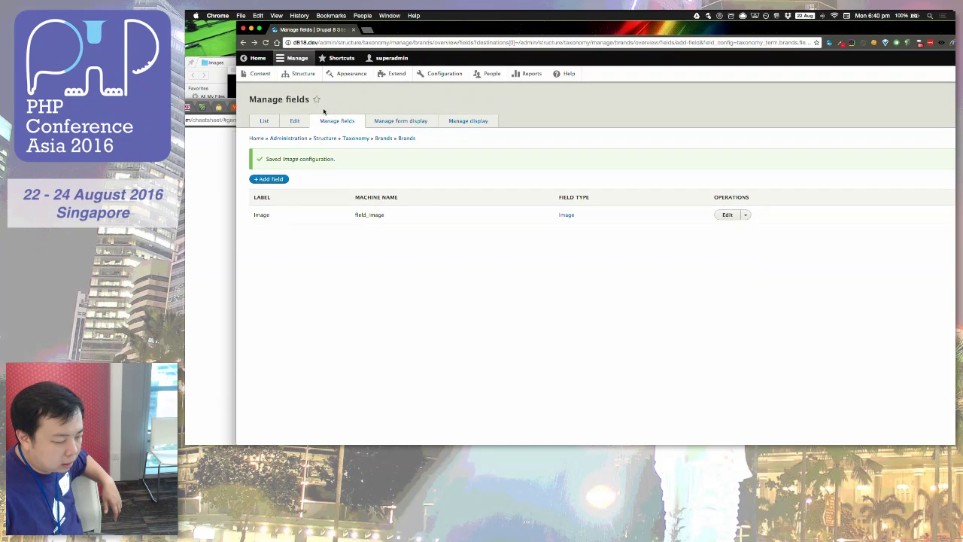
Step: Go back to the Brands term list and edit the PHP Conference Asia 2016 term
click(265, 123)
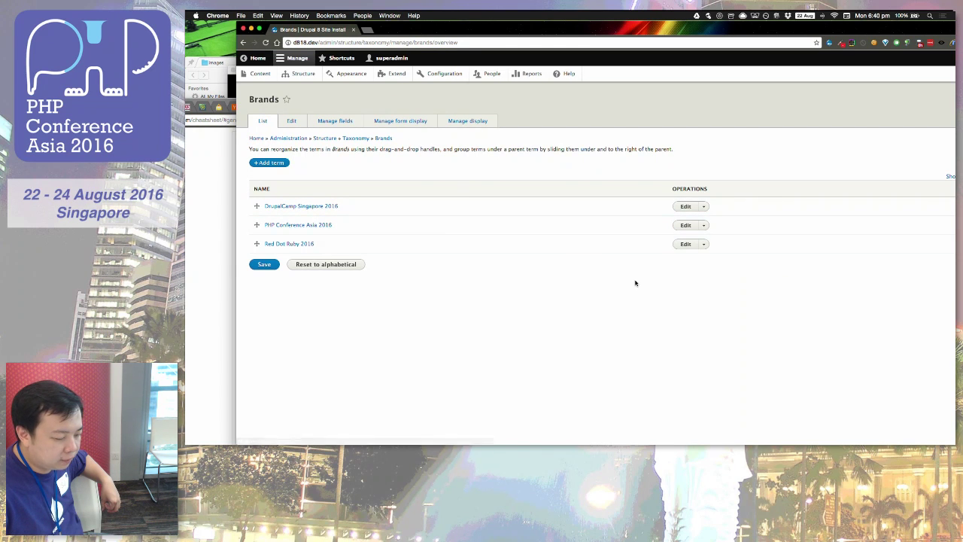
click(687, 226)
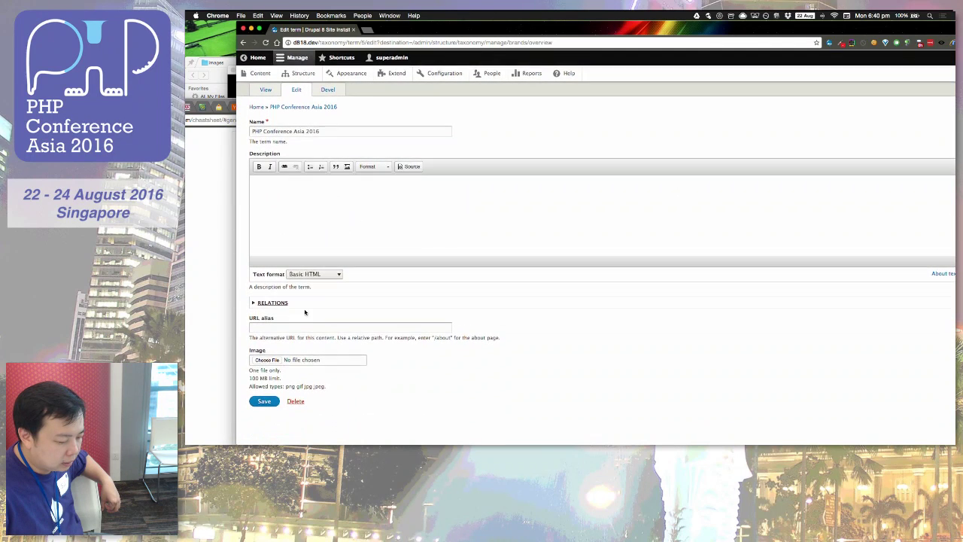
click(268, 360)
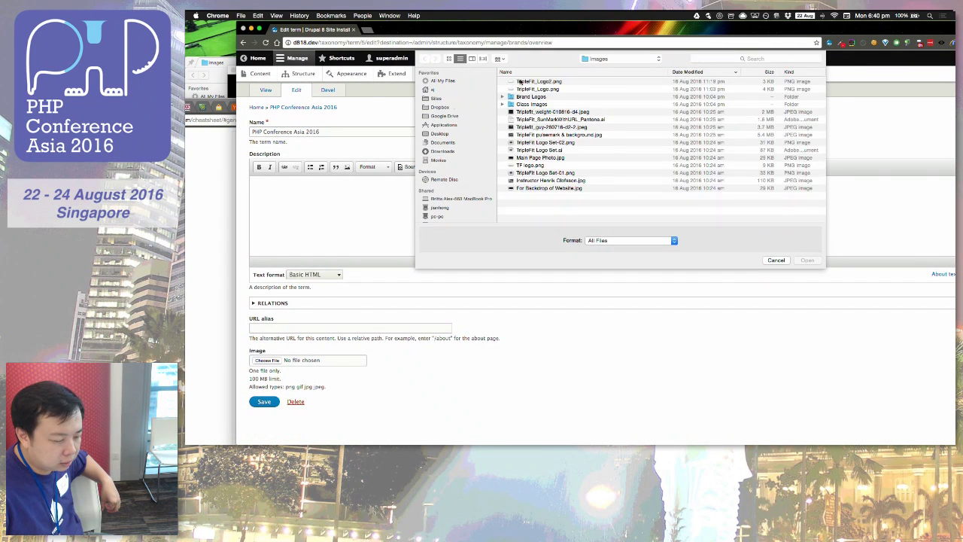
click(442, 152)
scroll(569, 187, down, 2)
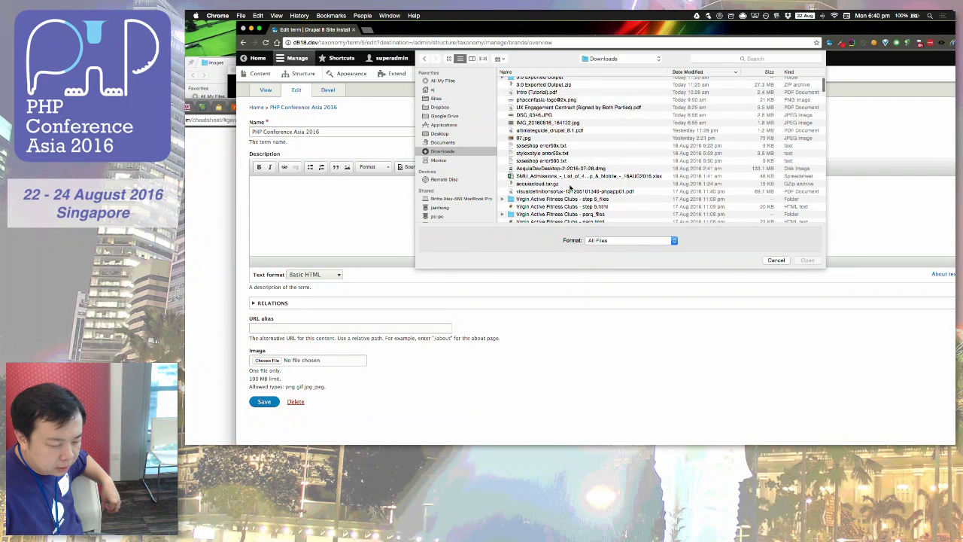
scroll(569, 186, up, 1)
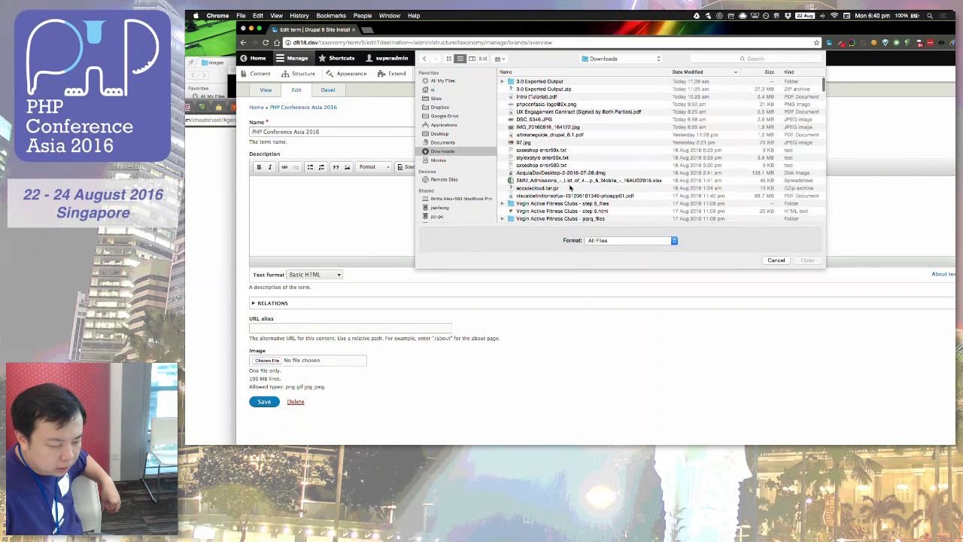
click(574, 105)
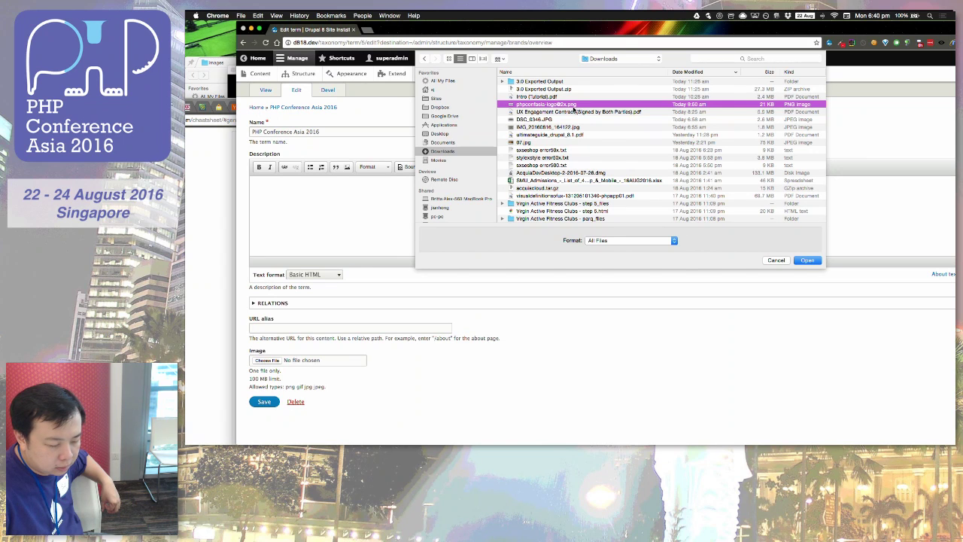
key(space)
key(space)
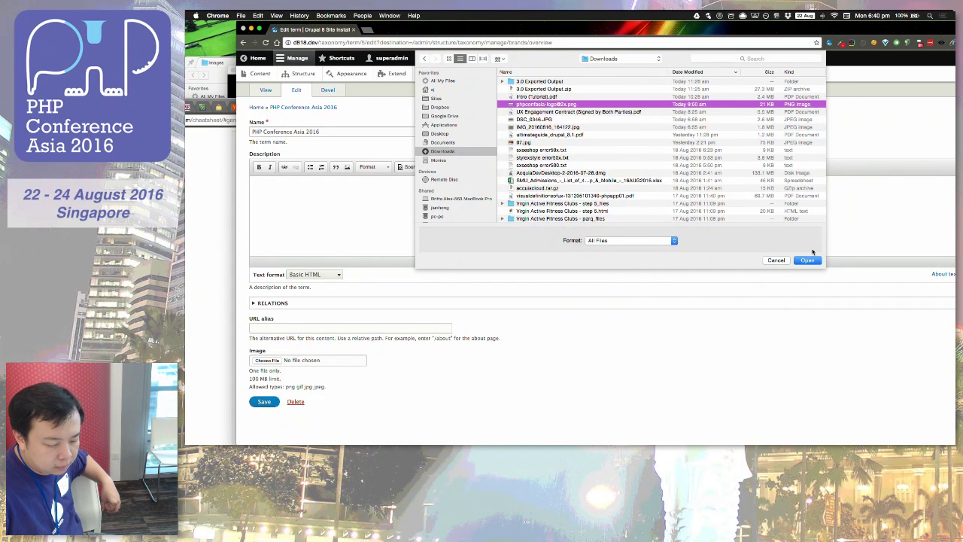
click(807, 260)
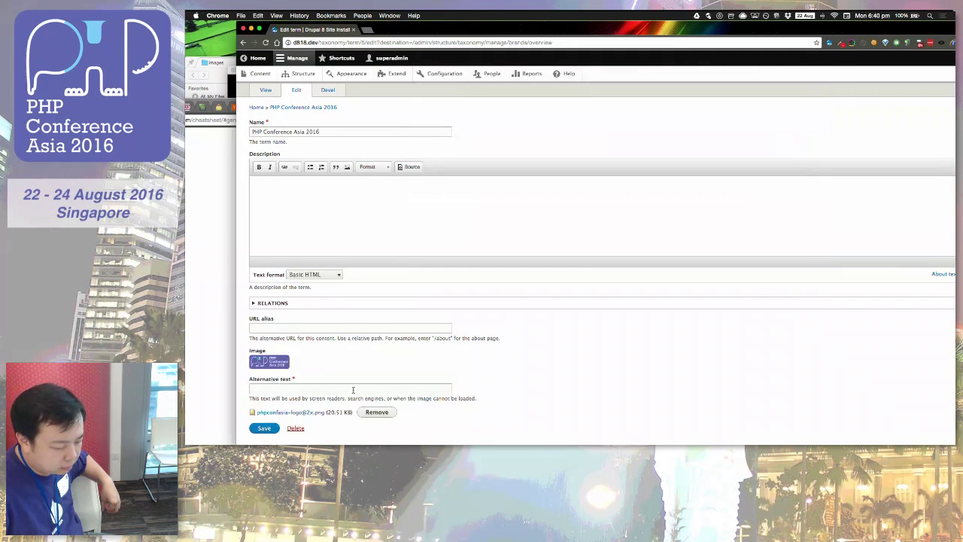
Step: Enter 'PHP Conference Asia 2016' as the image alt text and save the term
scroll(292, 398, down, 1)
click(264, 401)
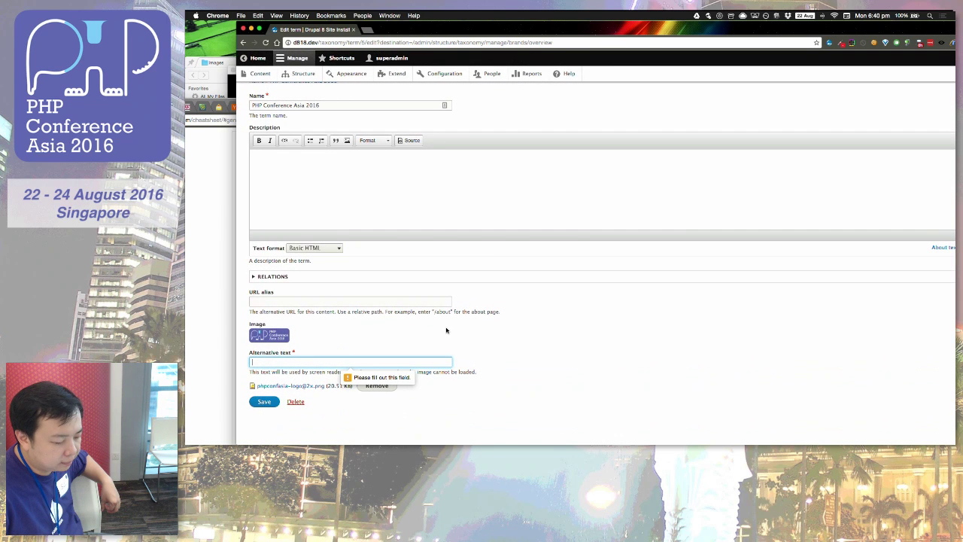
click(273, 359)
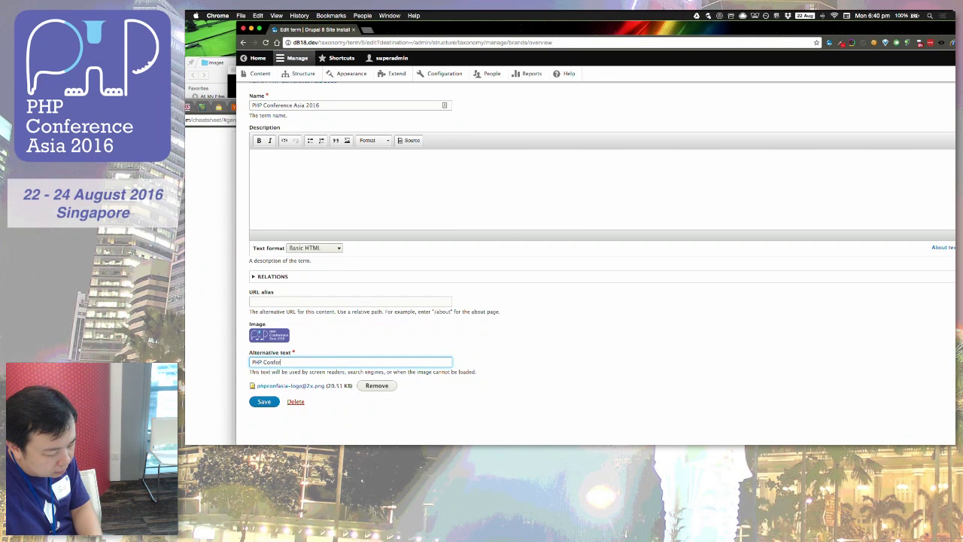
text(PHP Conference Asia 2016)
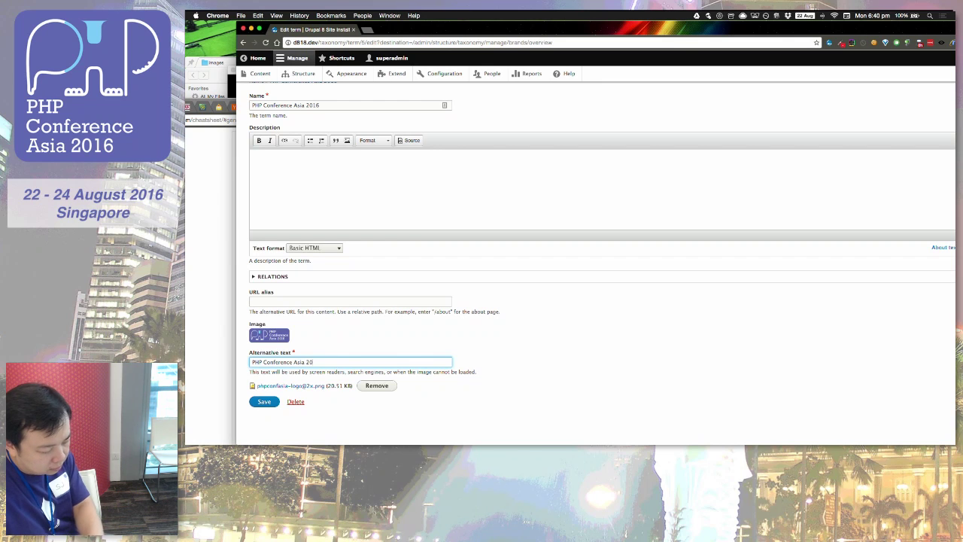
click(255, 401)
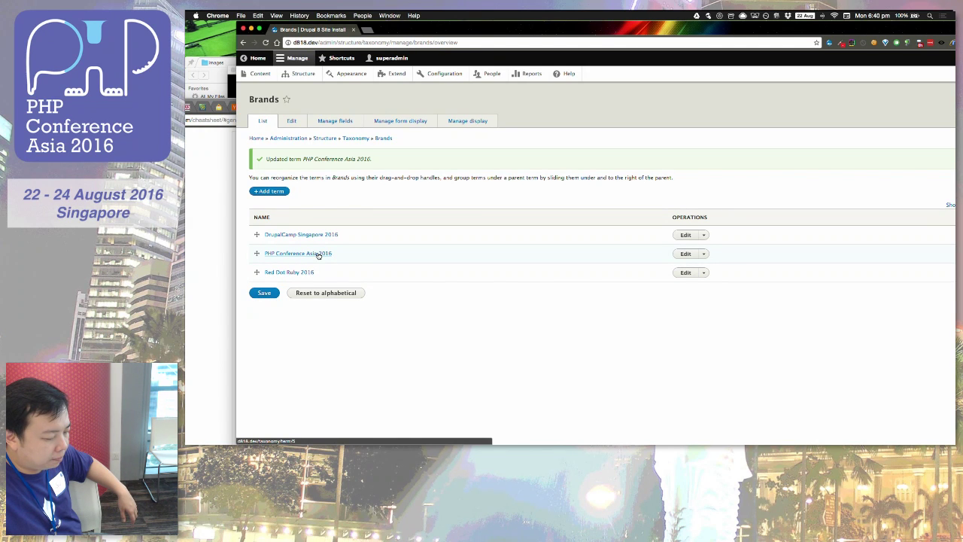
Step: View the PHP Conference Asia 2016 term page with its logo, then go to Structure
click(318, 256)
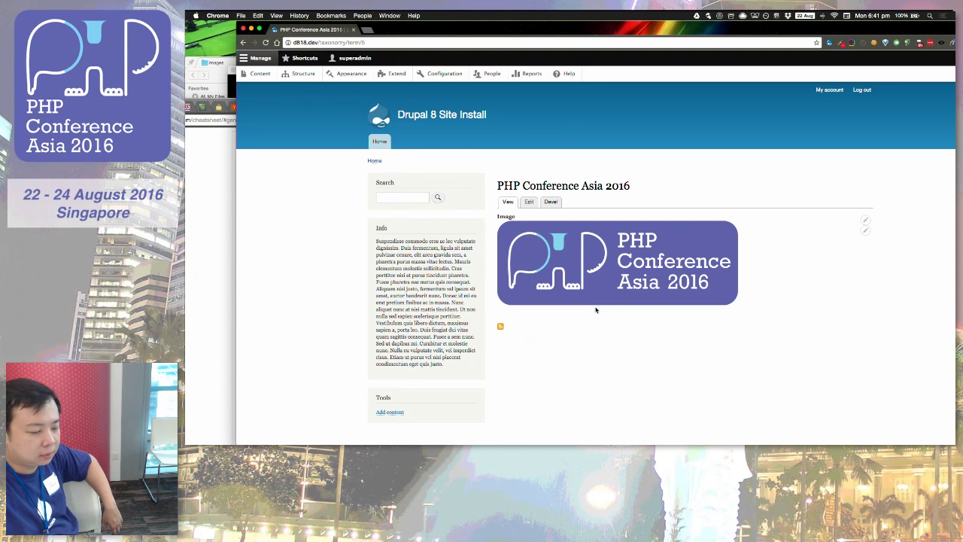
click(304, 73)
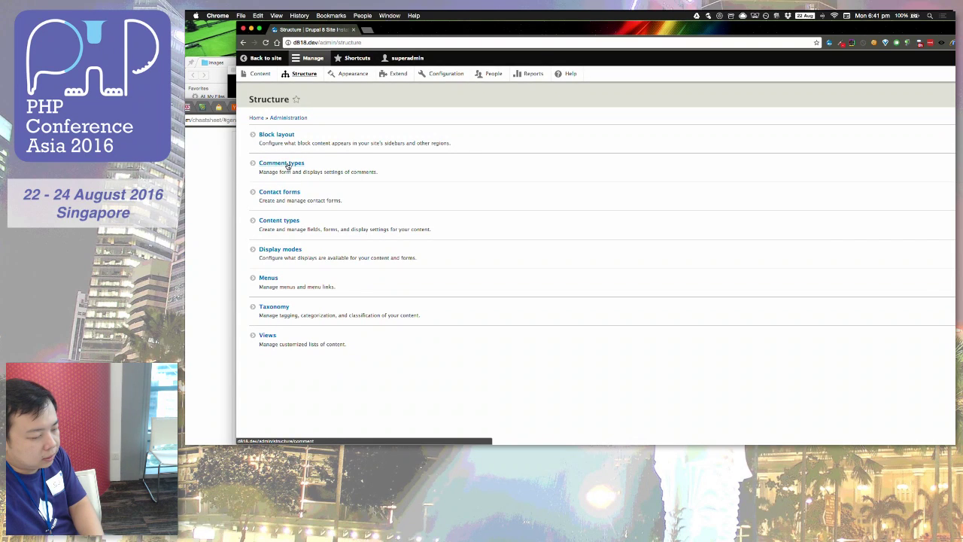
Step: Create a content type named 'Talk' under Structure > Content types and start adding a field
click(290, 220)
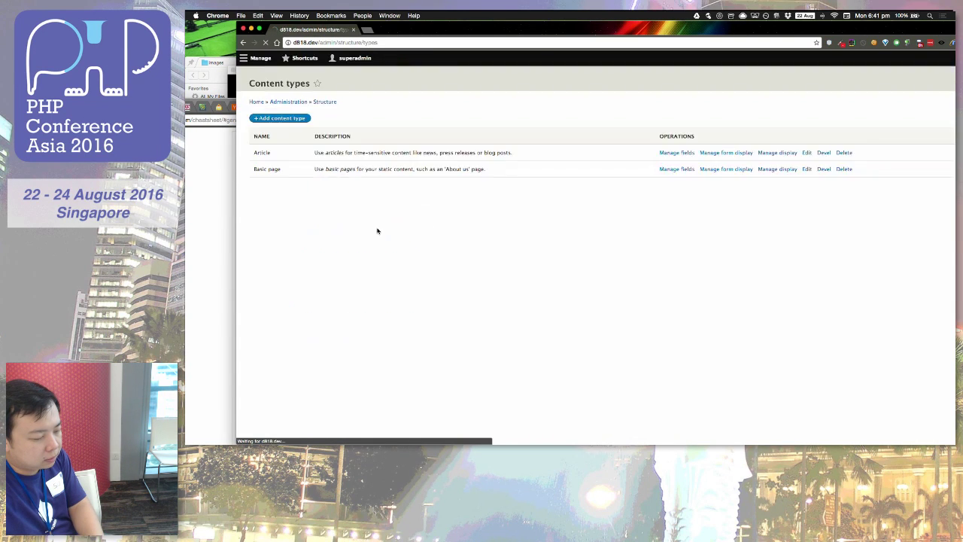
click(305, 75)
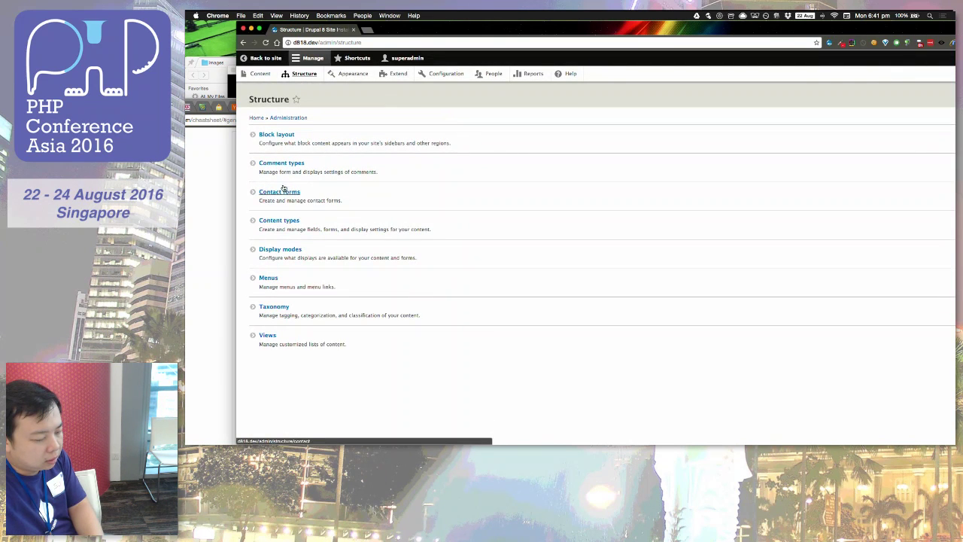
click(277, 223)
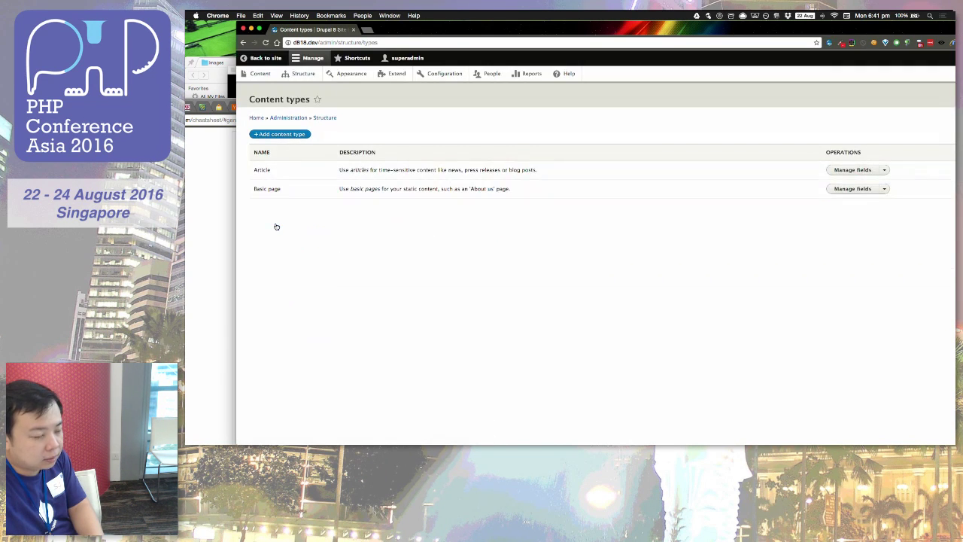
click(298, 136)
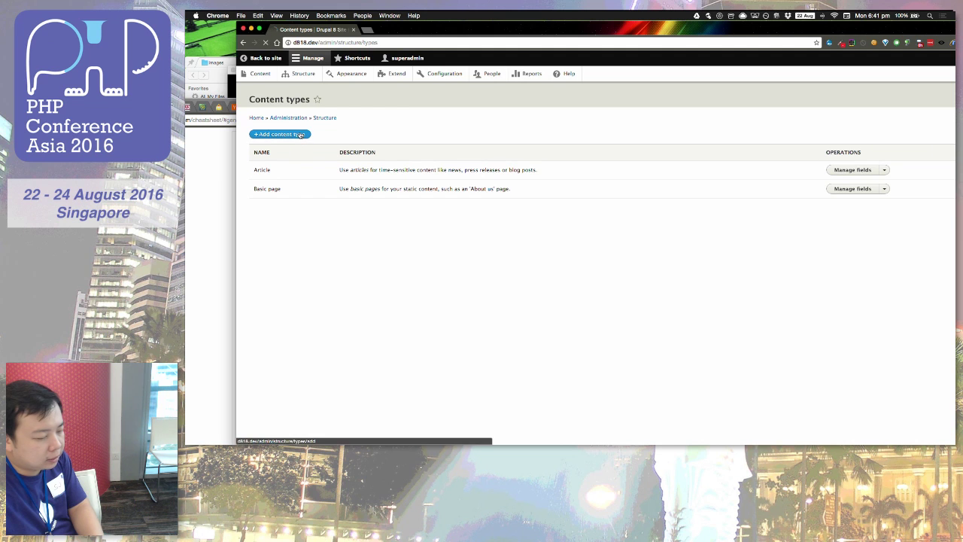
click(292, 151)
text(Talk)
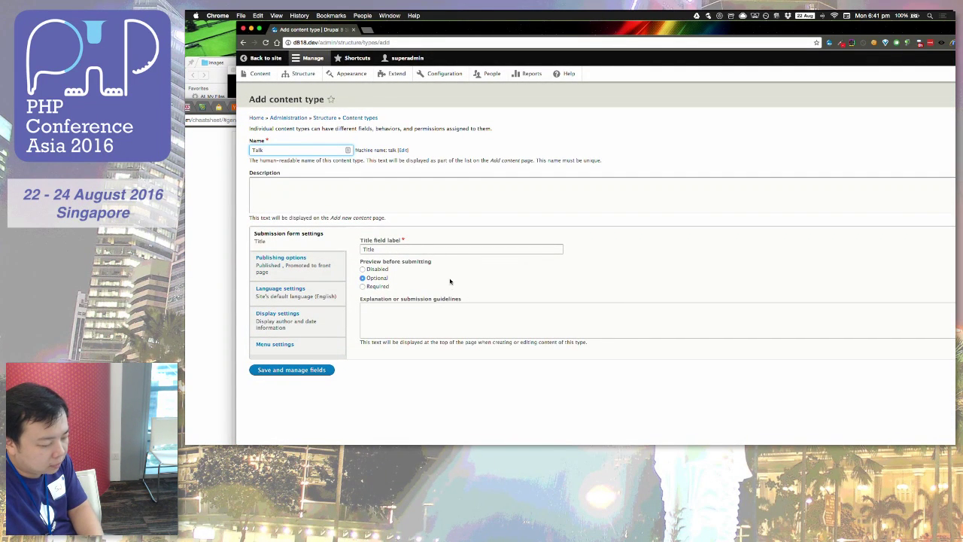
click(471, 249)
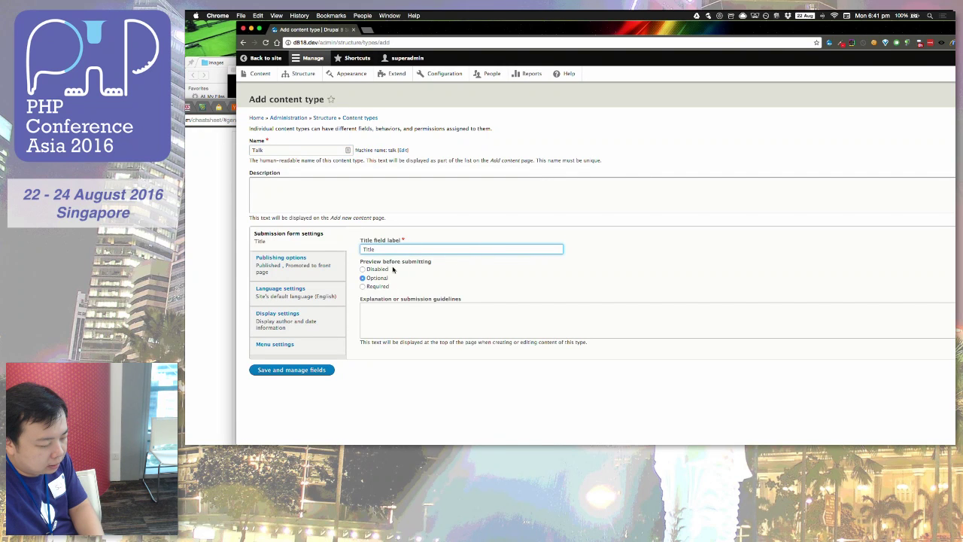
click(280, 372)
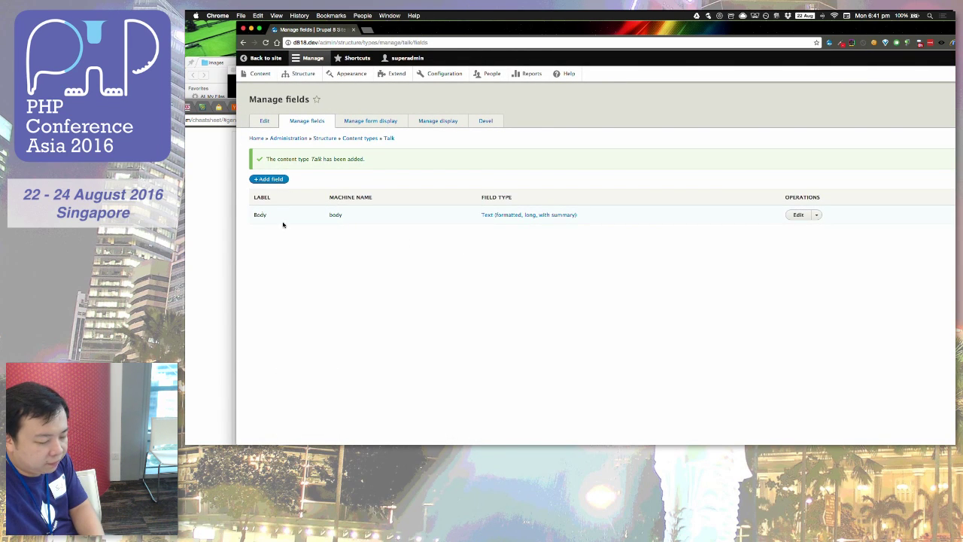
click(270, 178)
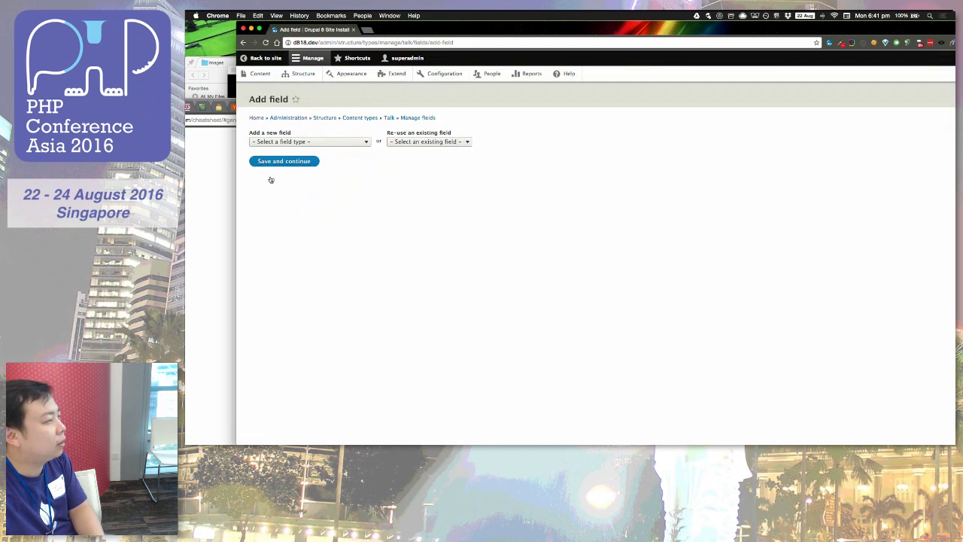
Step: Create a Taxonomy term reference field labelled 'Brand' on Talk and save its storage settings
click(313, 142)
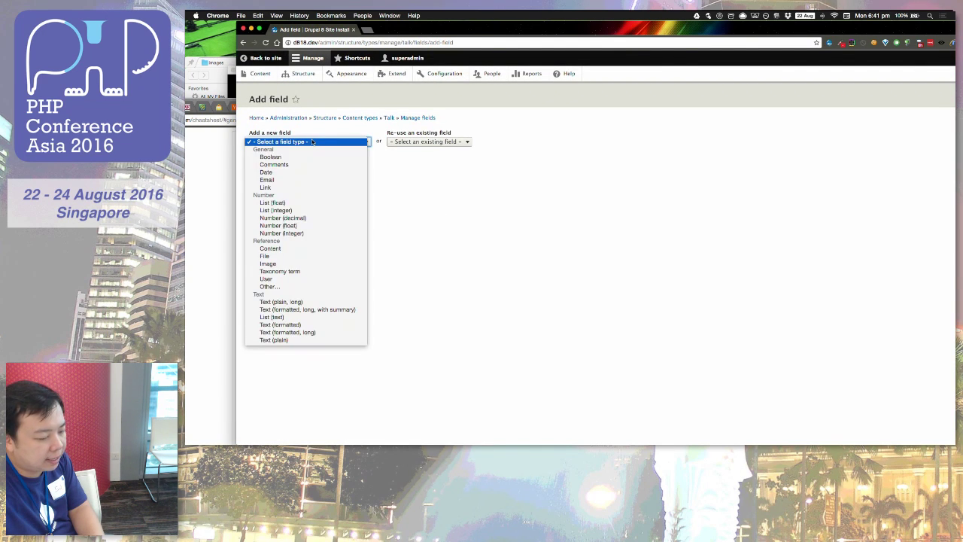
click(292, 271)
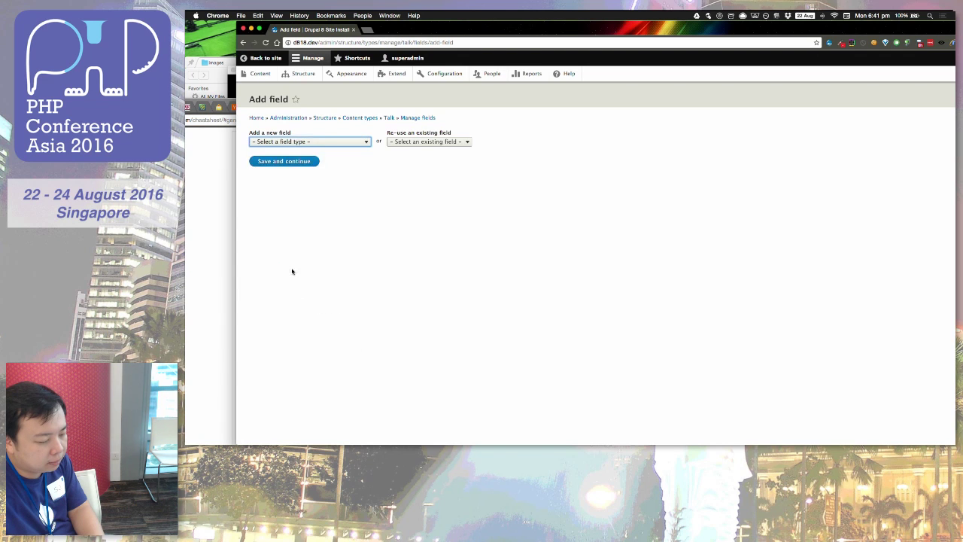
click(287, 167)
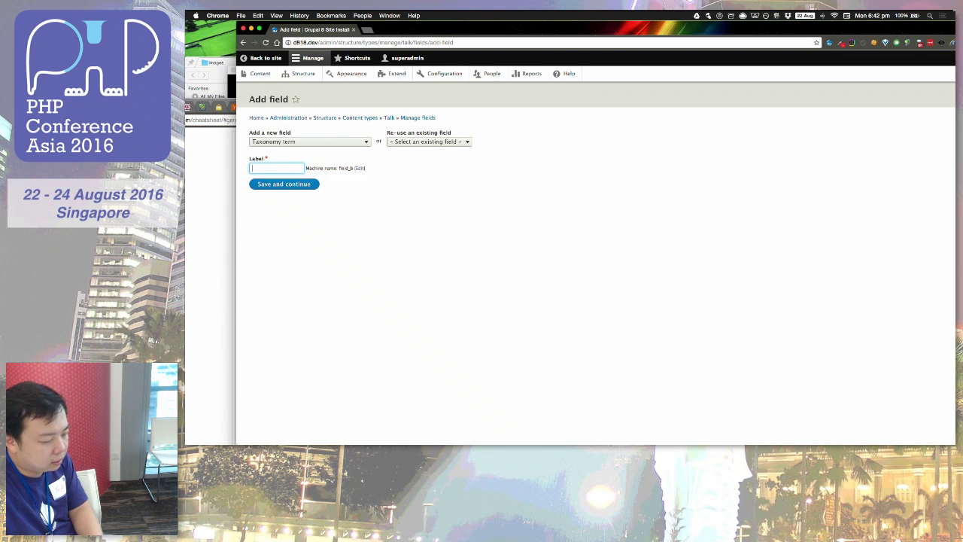
text(Con)
key(BackSpace)
key(BackSpace)
key(BackSpace)
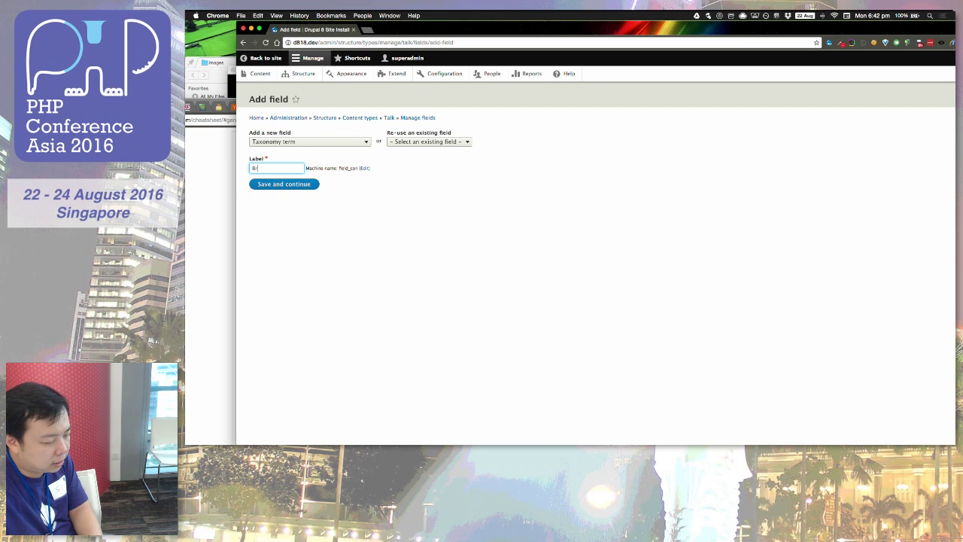
click(314, 185)
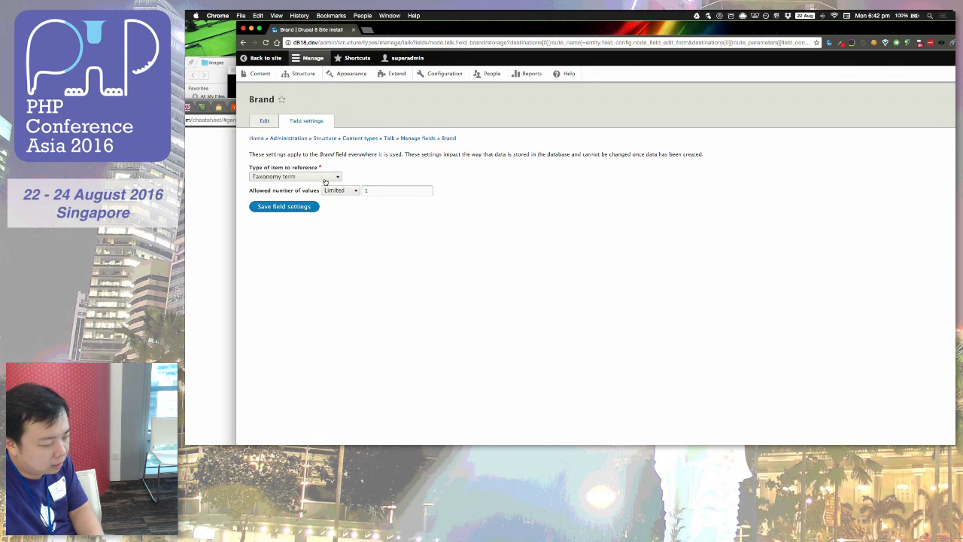
click(320, 178)
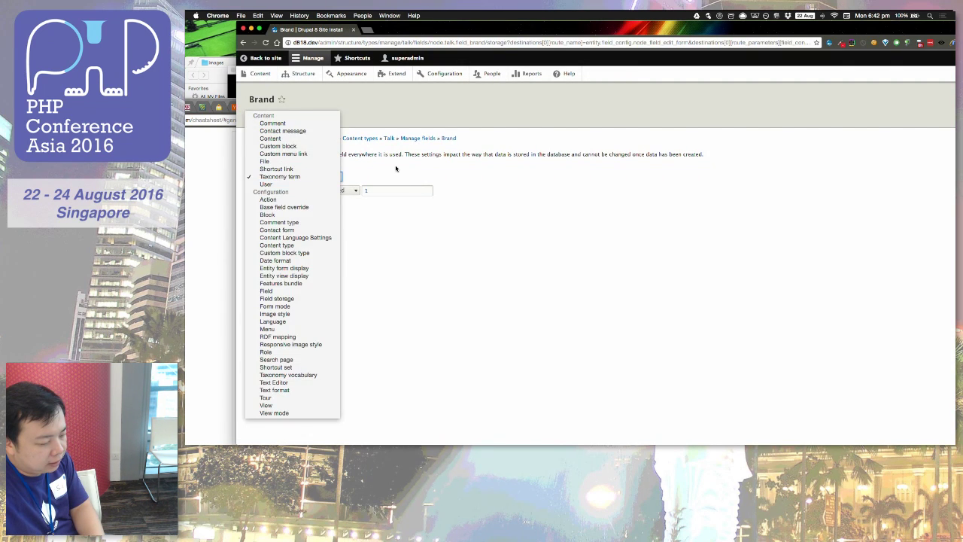
click(361, 175)
click(275, 205)
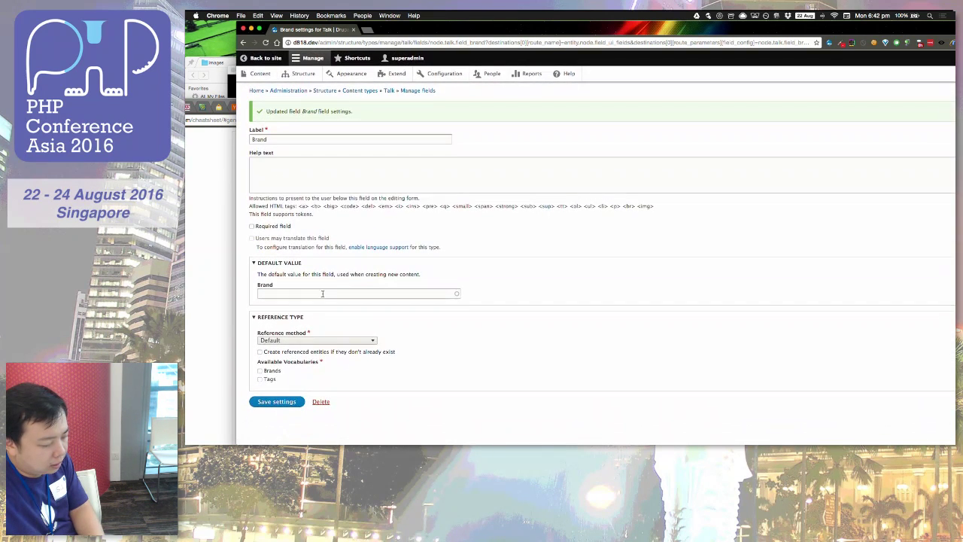
Step: Limit Brand to the Brands vocabulary, make it required, and save the settings
click(277, 341)
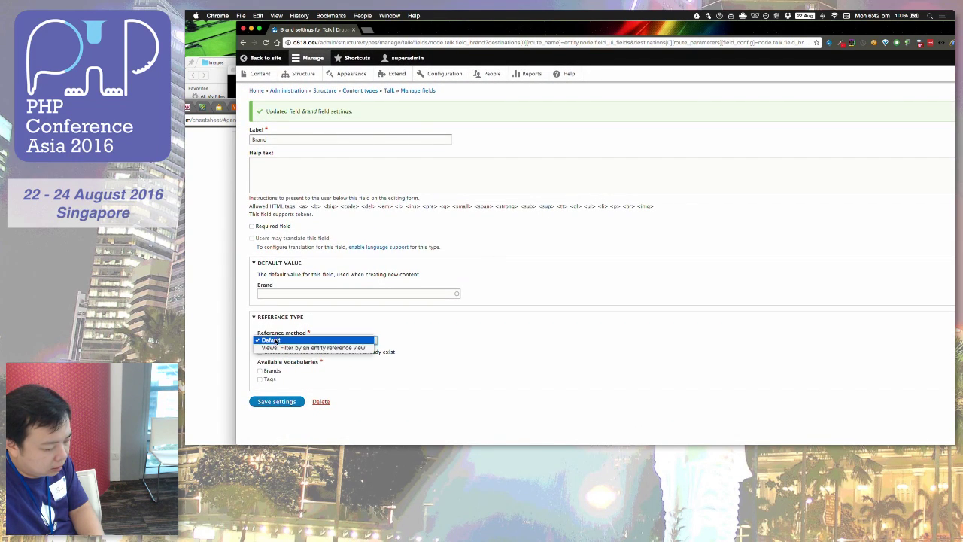
click(278, 341)
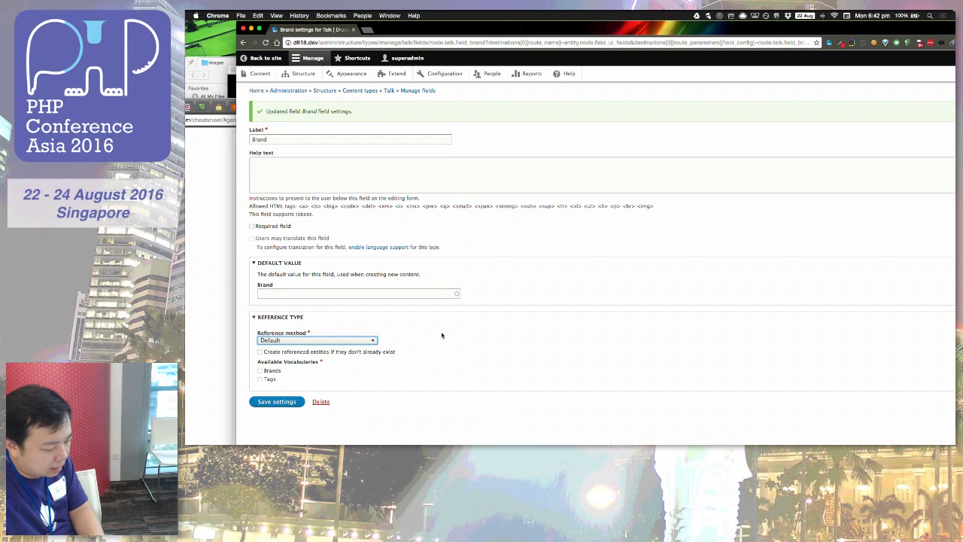
click(273, 371)
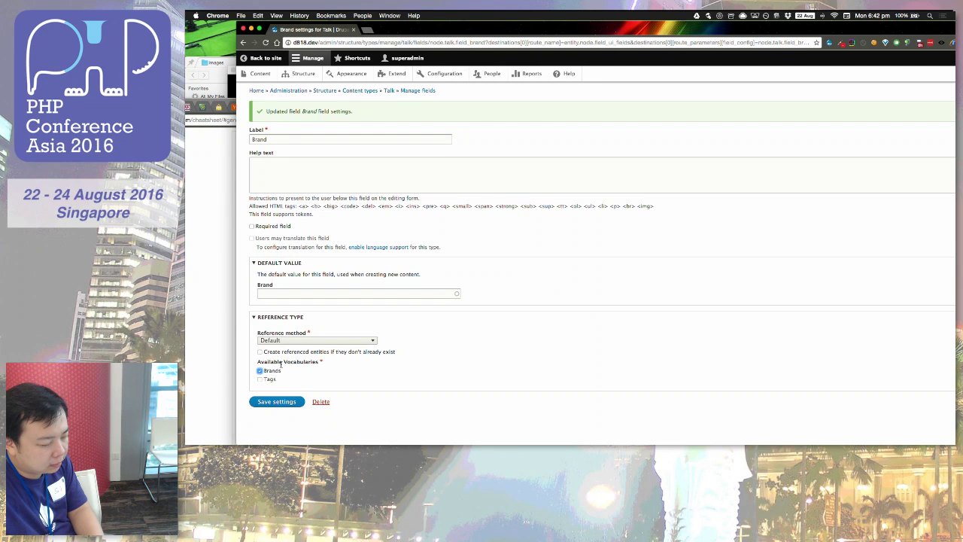
click(283, 228)
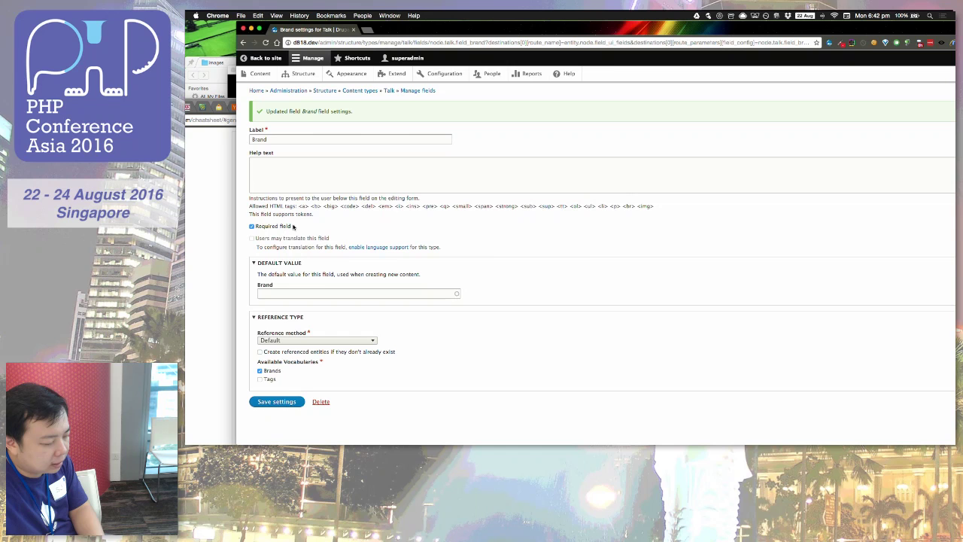
click(277, 402)
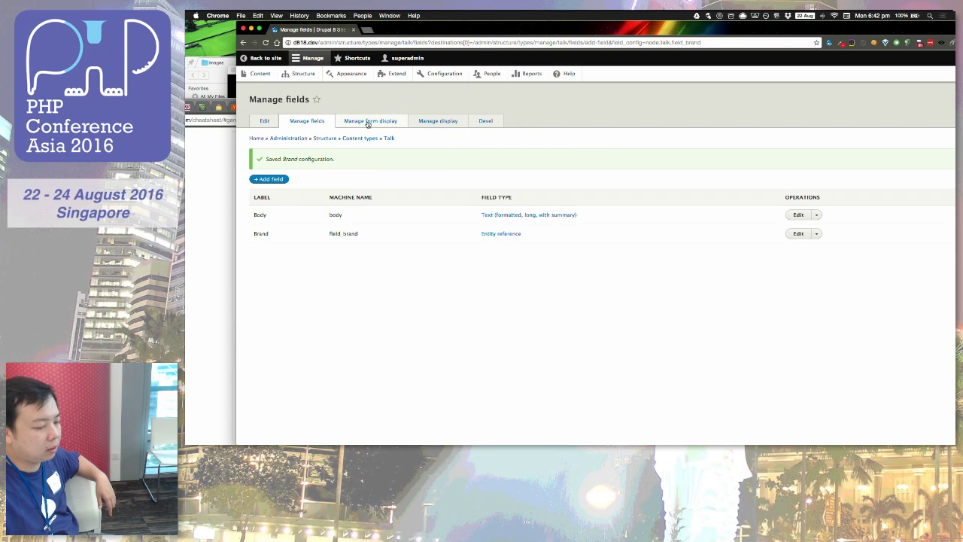
Step: Add a required User reference field labelled 'Speaker' to Talk and save it
click(275, 179)
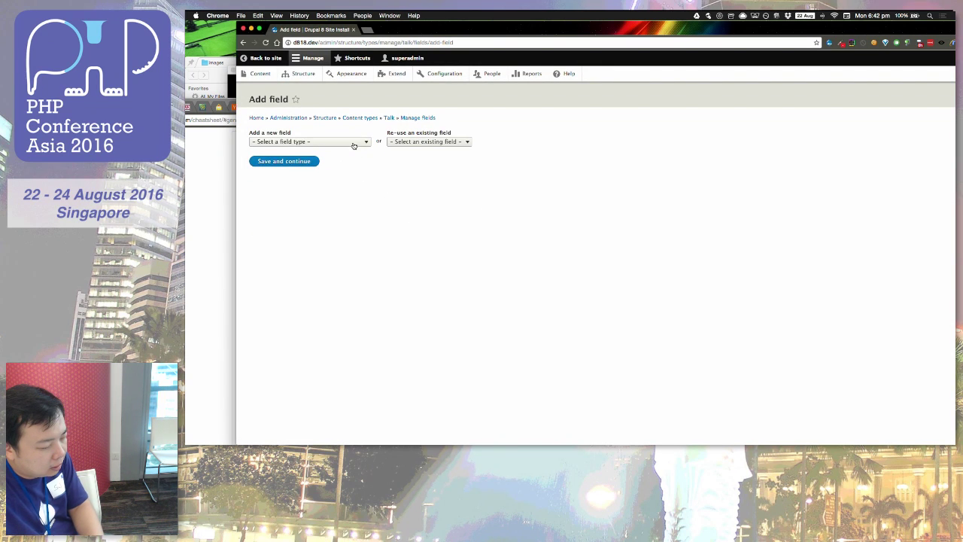
click(356, 142)
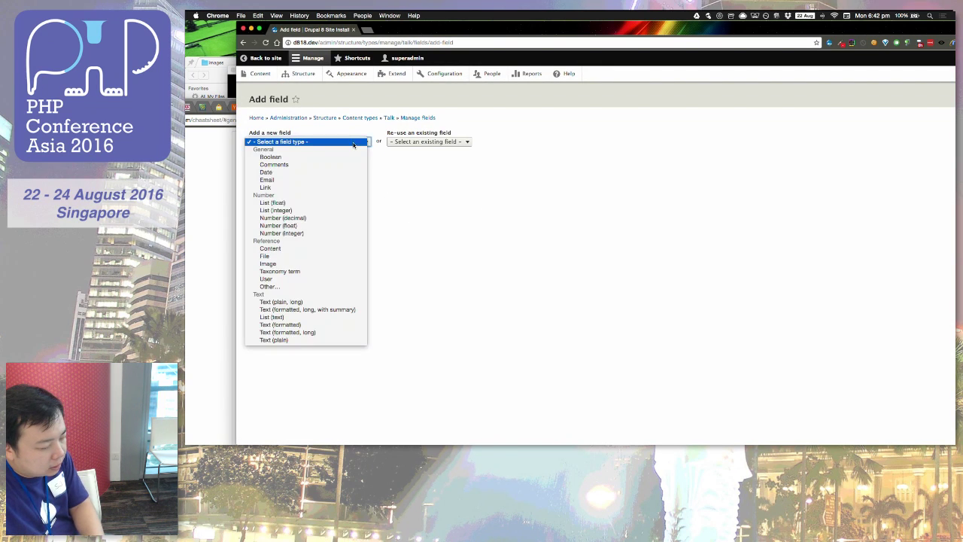
click(307, 280)
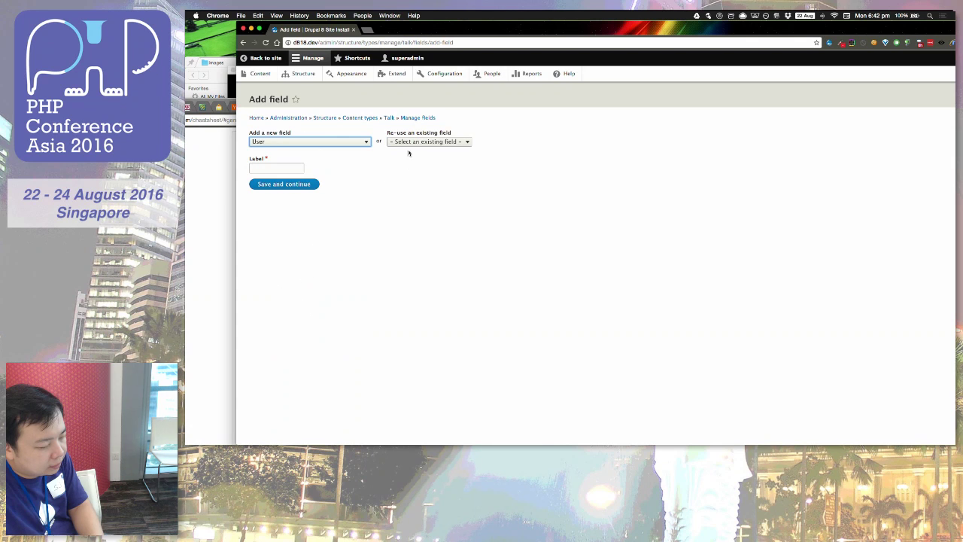
click(276, 167)
text(Speaeer)
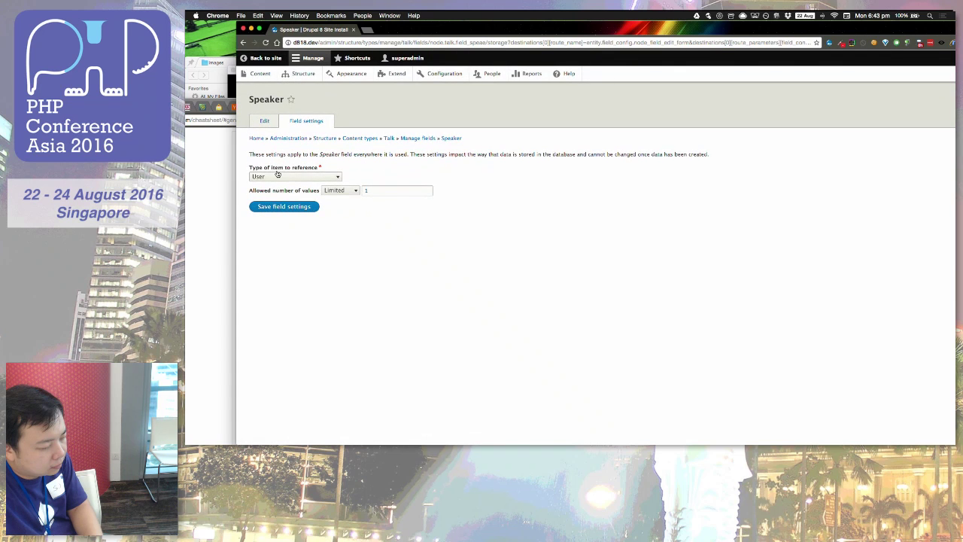
click(292, 207)
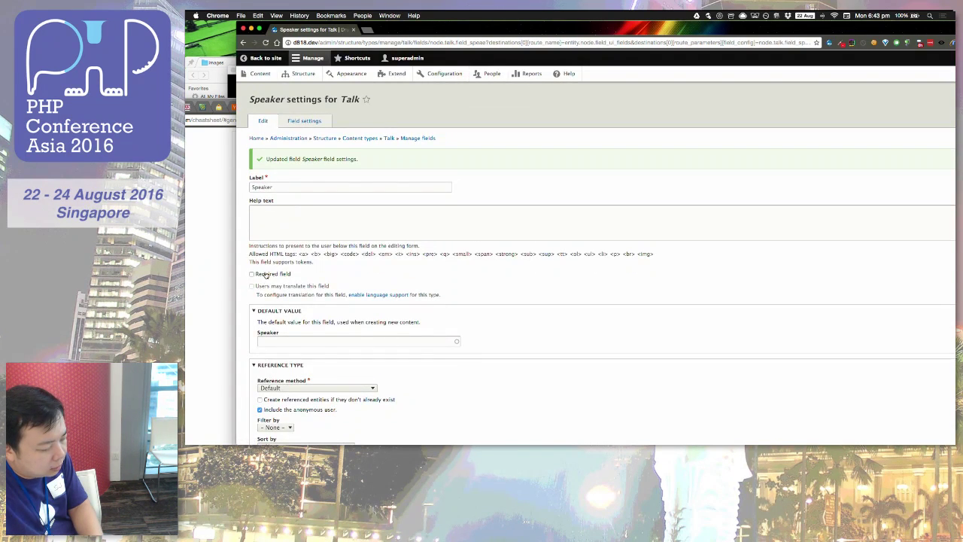
click(265, 276)
scroll(260, 272, down, 3)
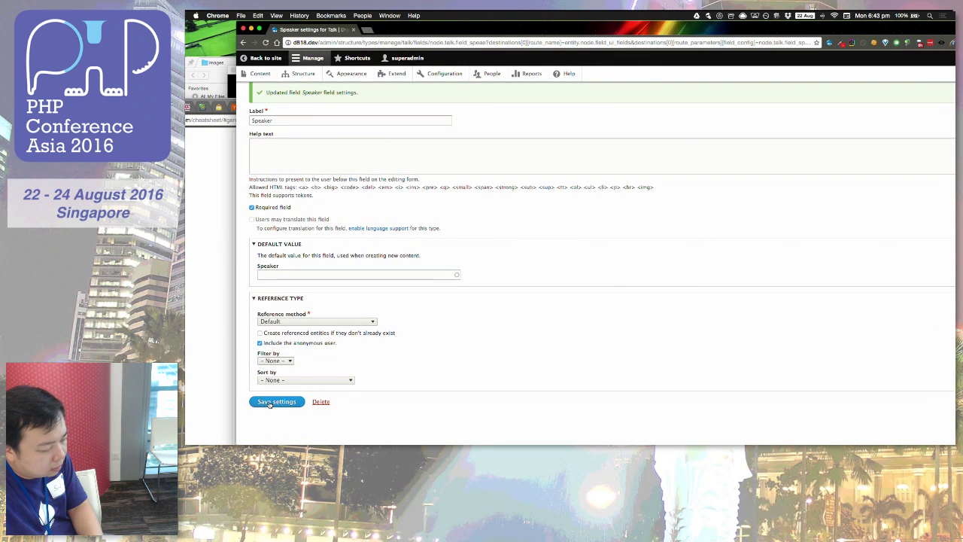
click(269, 404)
click(287, 180)
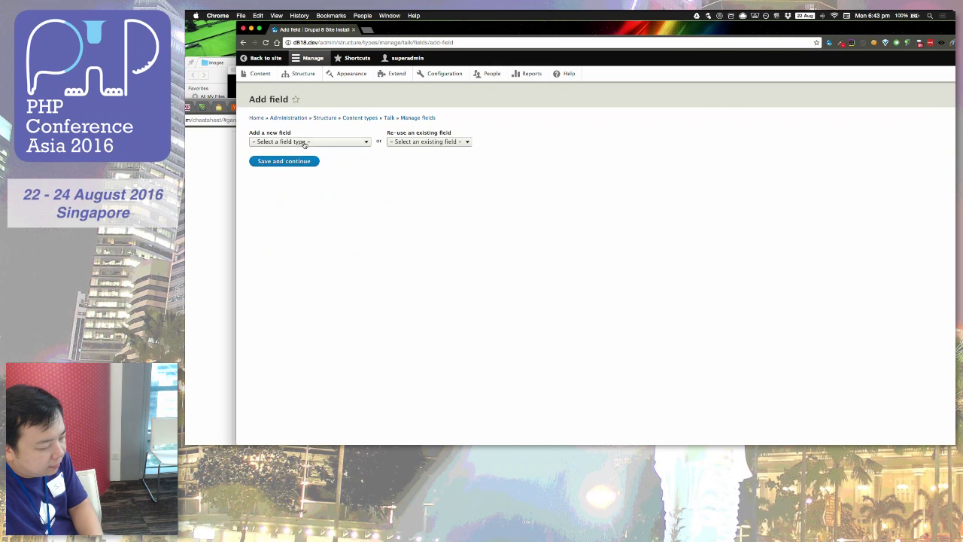
Step: Create a Date field labelled 'Time', keep 'Date and time', and mark it required
click(304, 143)
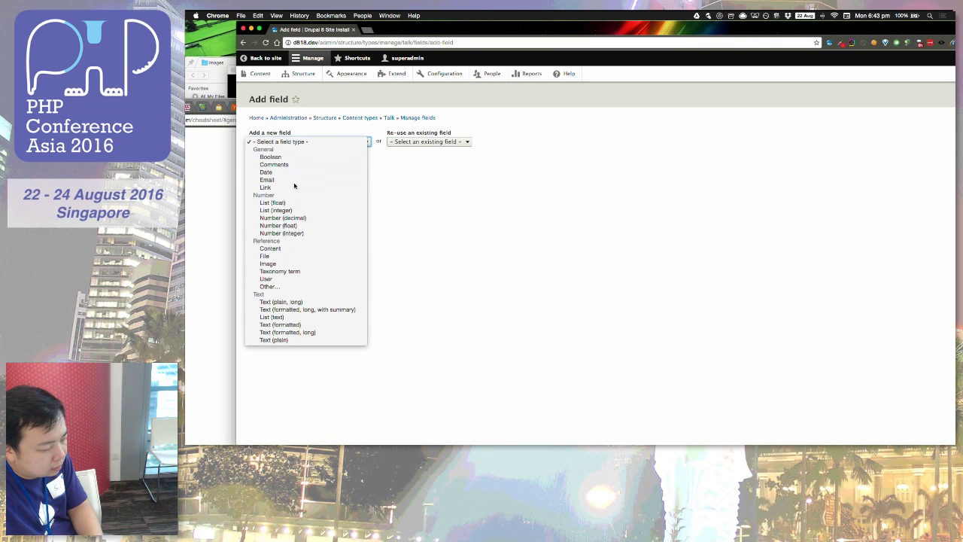
click(294, 173)
click(289, 170)
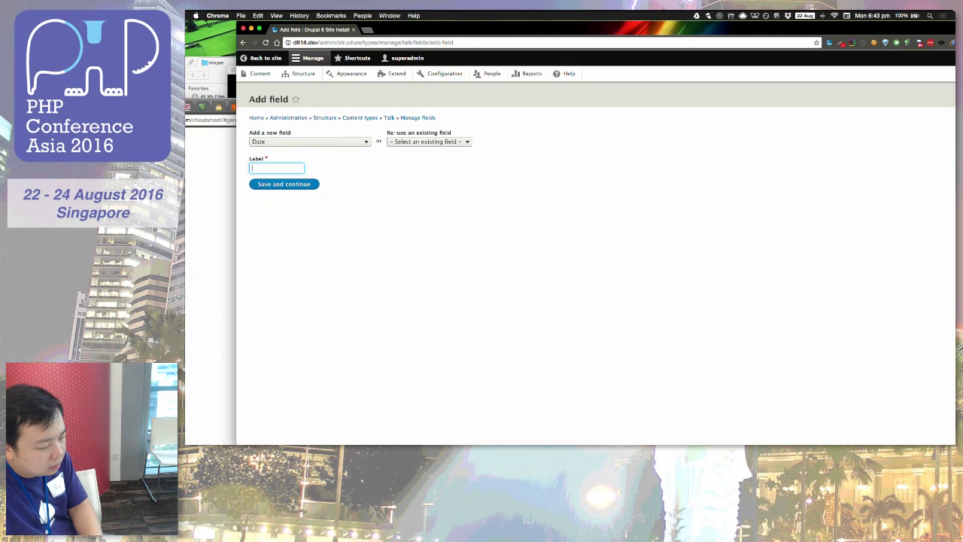
text(D)
key(BackSpace)
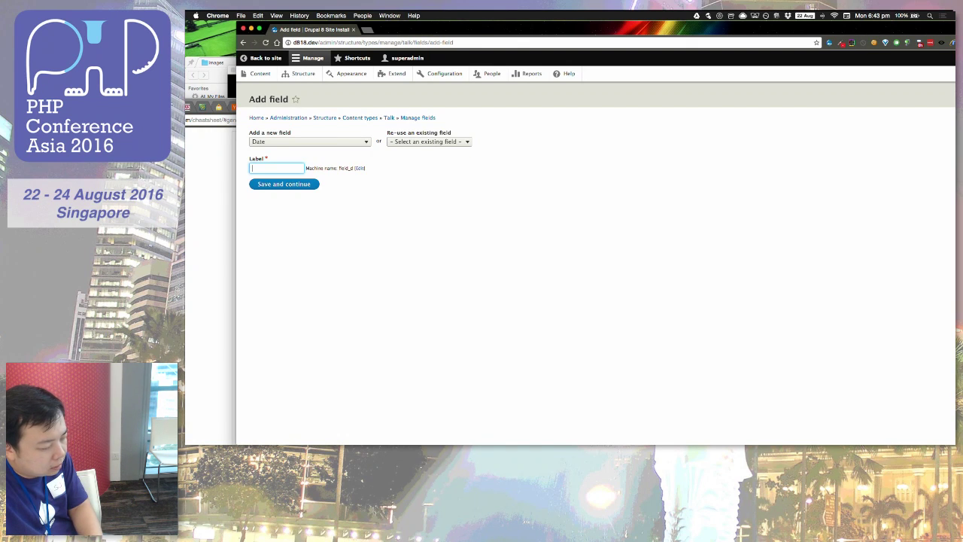
click(278, 186)
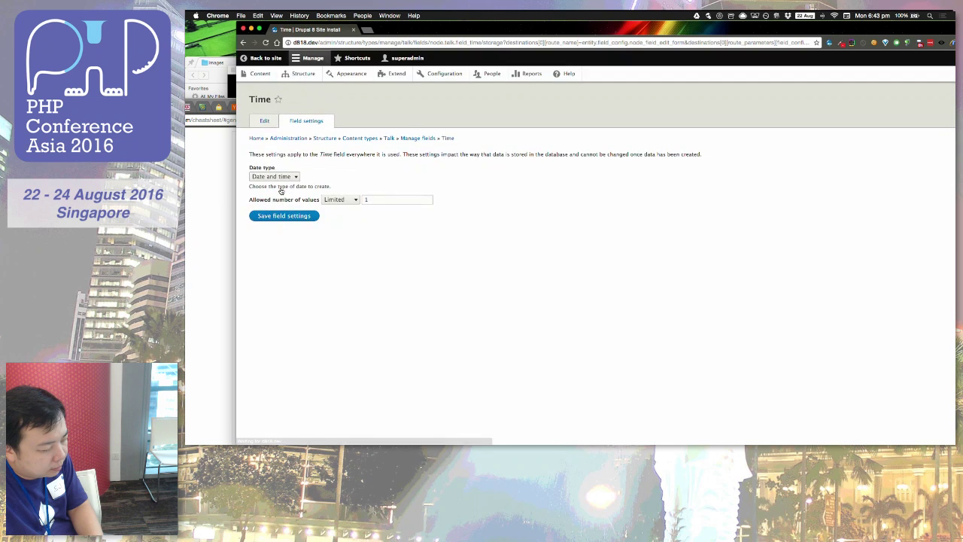
click(289, 181)
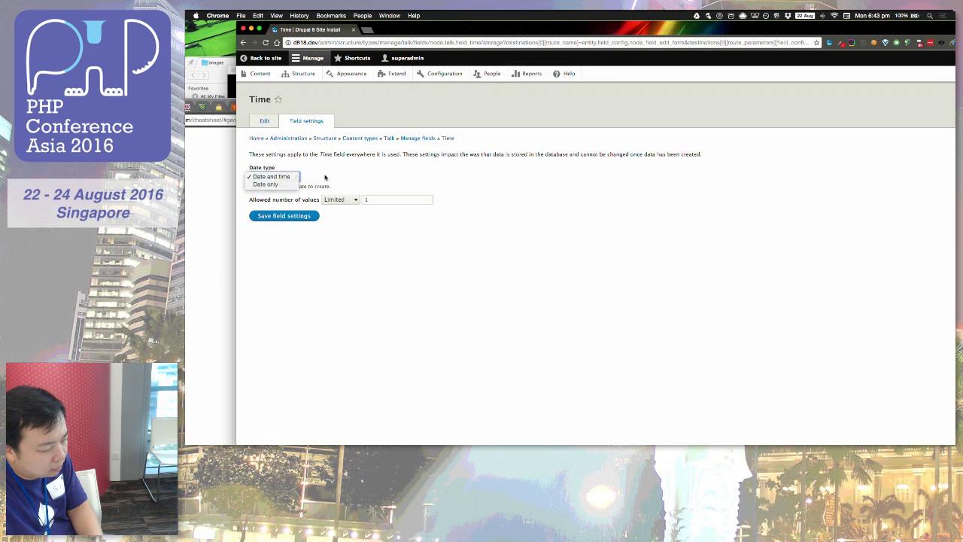
click(327, 178)
click(284, 221)
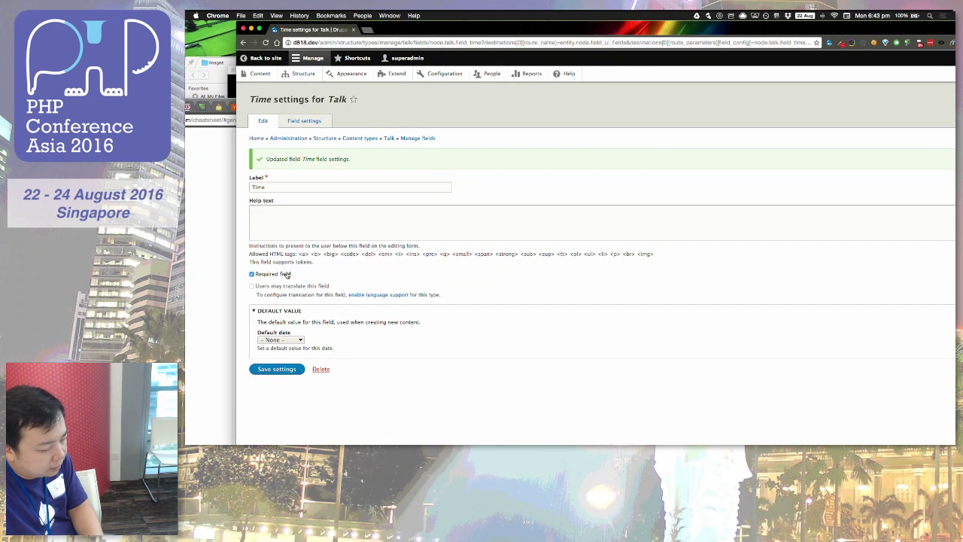
click(288, 371)
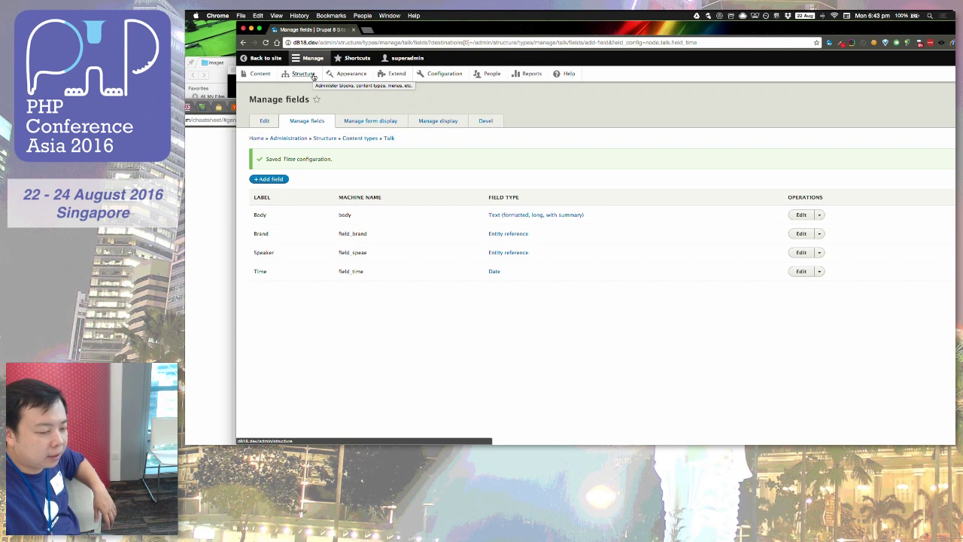
Step: Open the Add user form from the People page
click(497, 80)
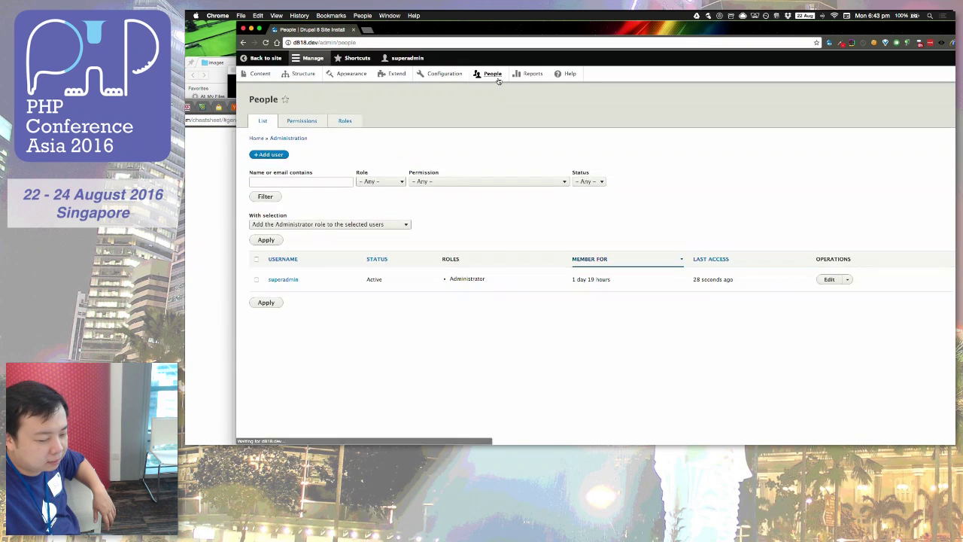
click(271, 155)
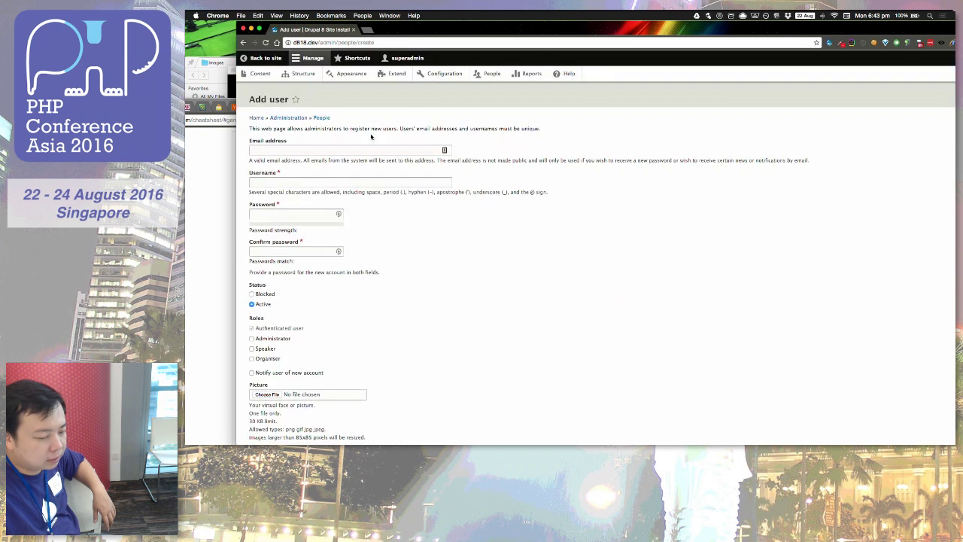
click(487, 77)
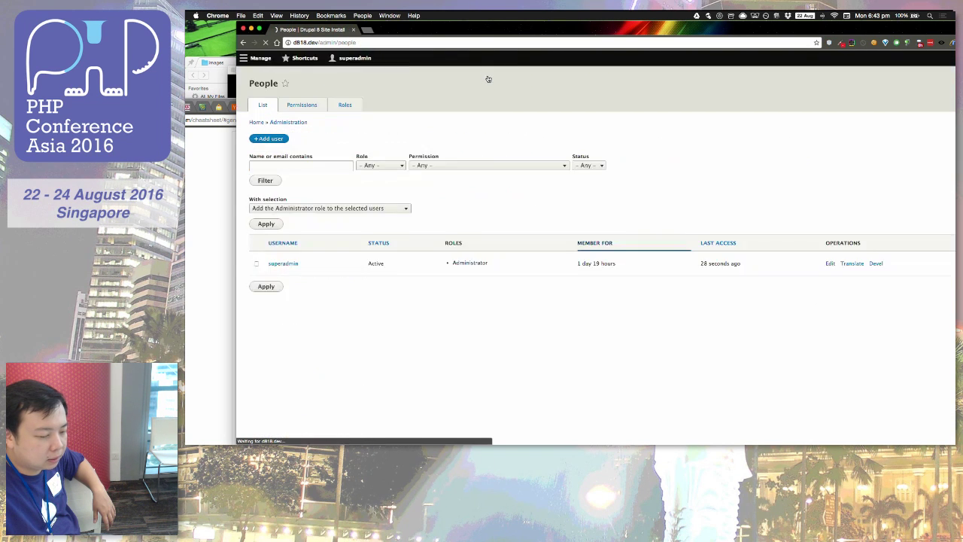
click(274, 155)
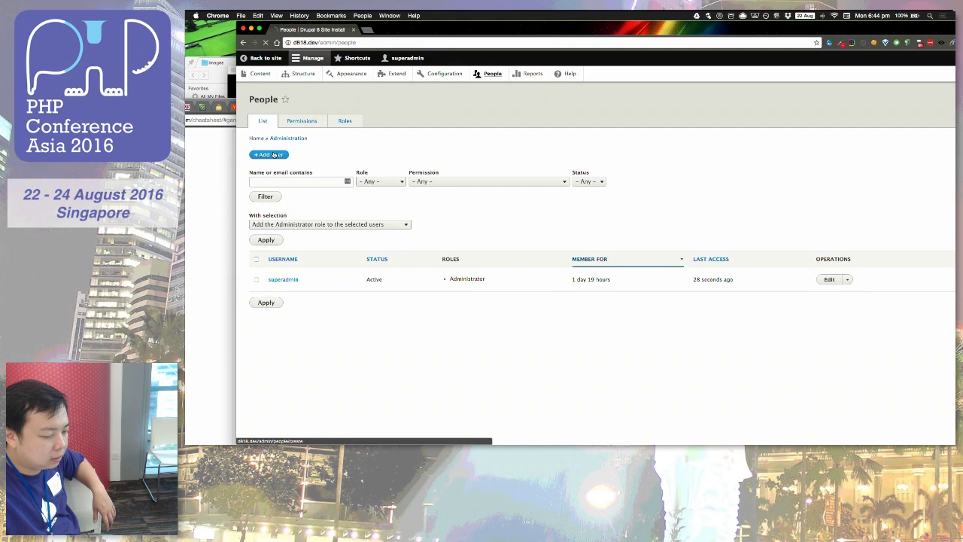
Step: Create the first account with an e-mail, username, password and the Speaker role
click(276, 145)
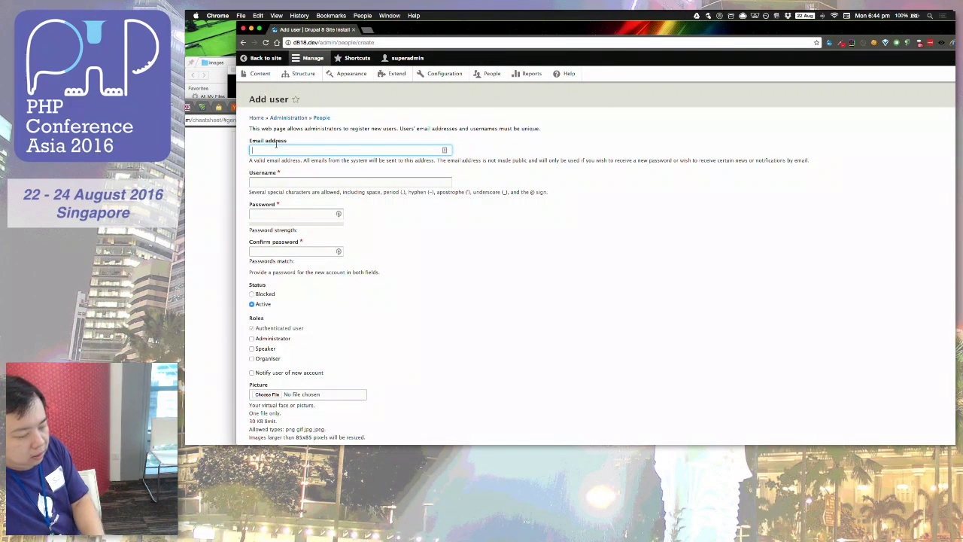
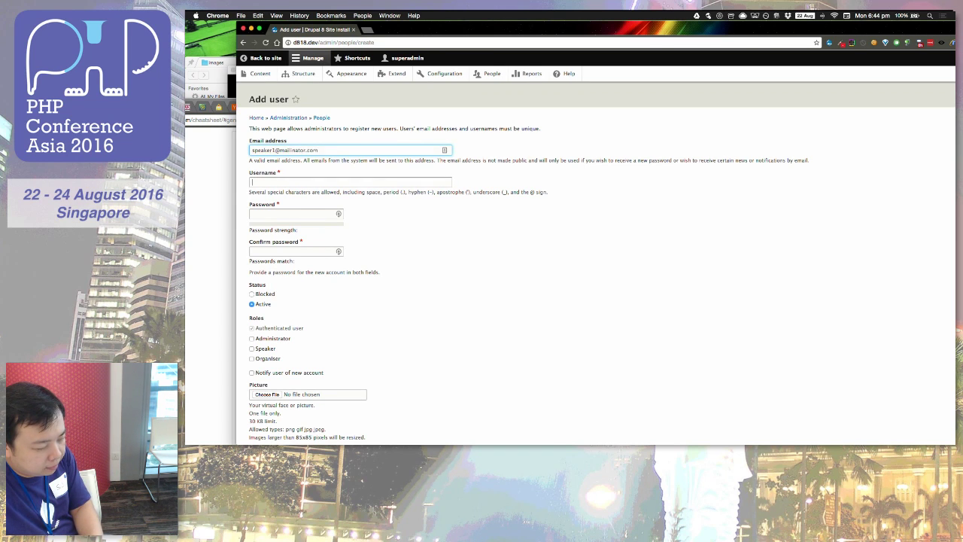
key(Tab)
text(spe)
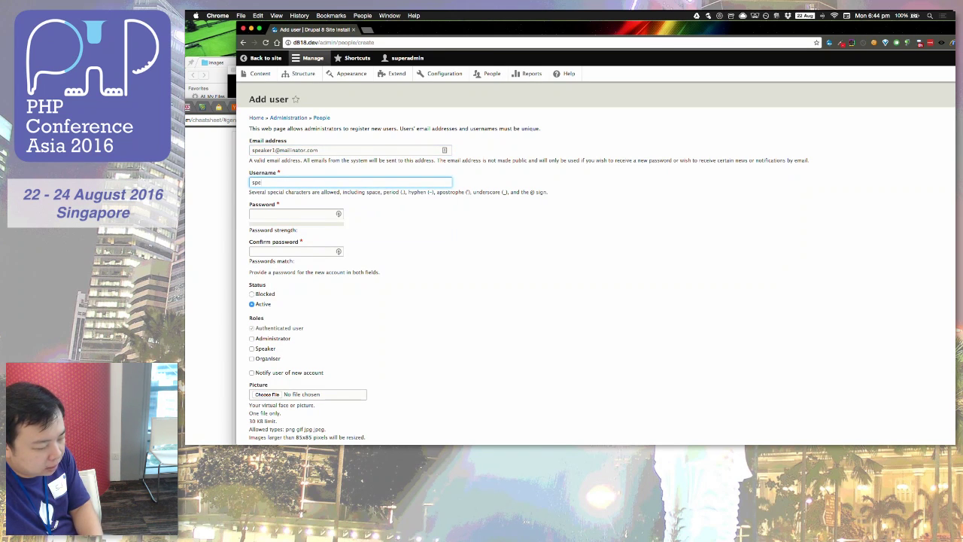
key(Tab)
text(123)
key(Tab)
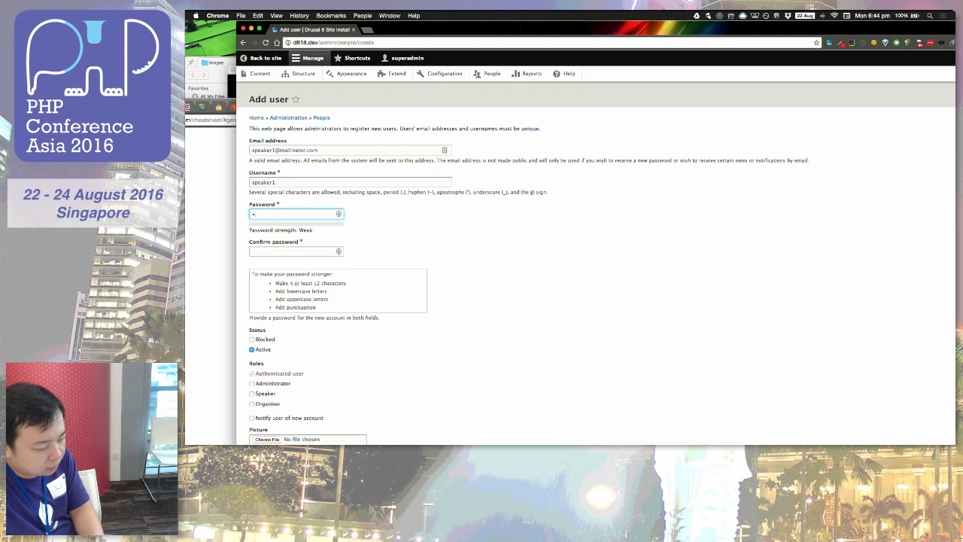
text(123)
key(Tab)
scroll(594, 263, down, 4)
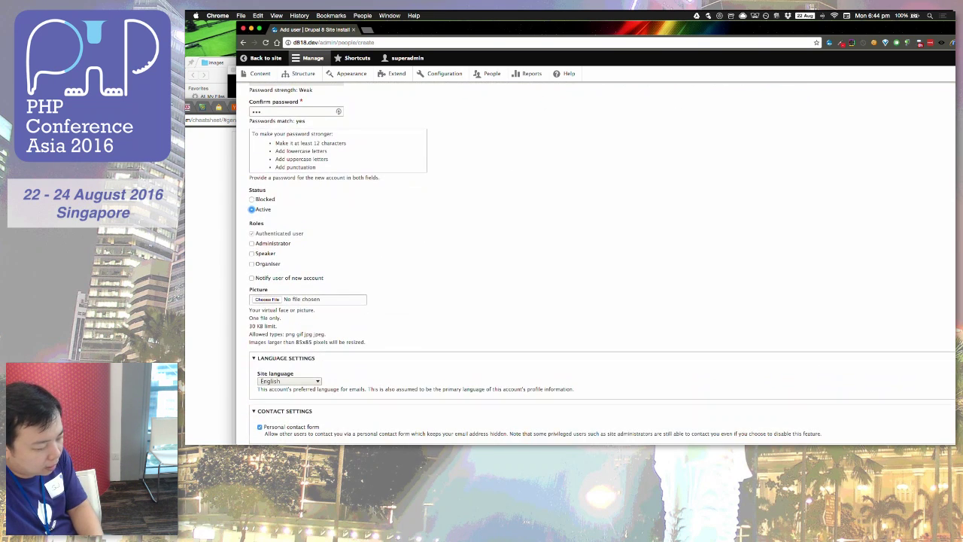
click(258, 253)
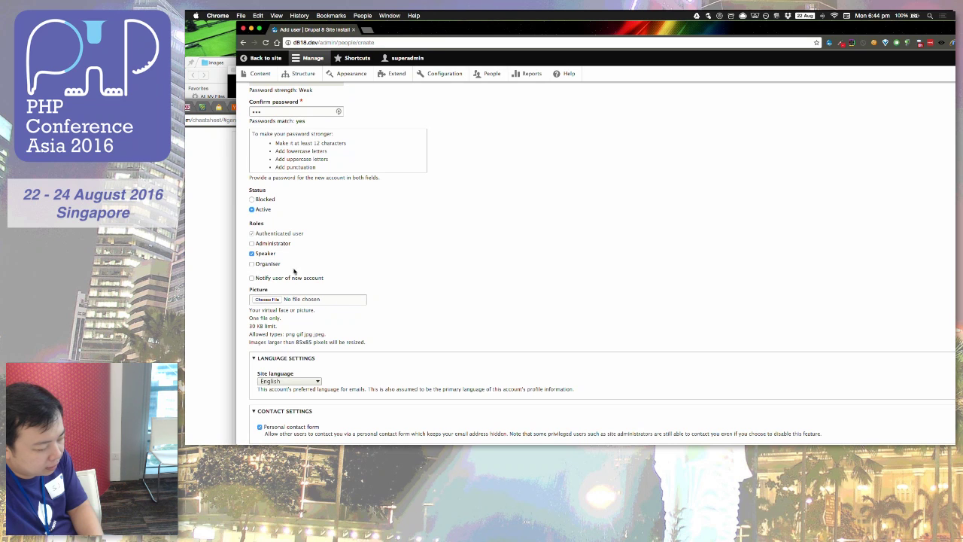
scroll(342, 299, down, 3)
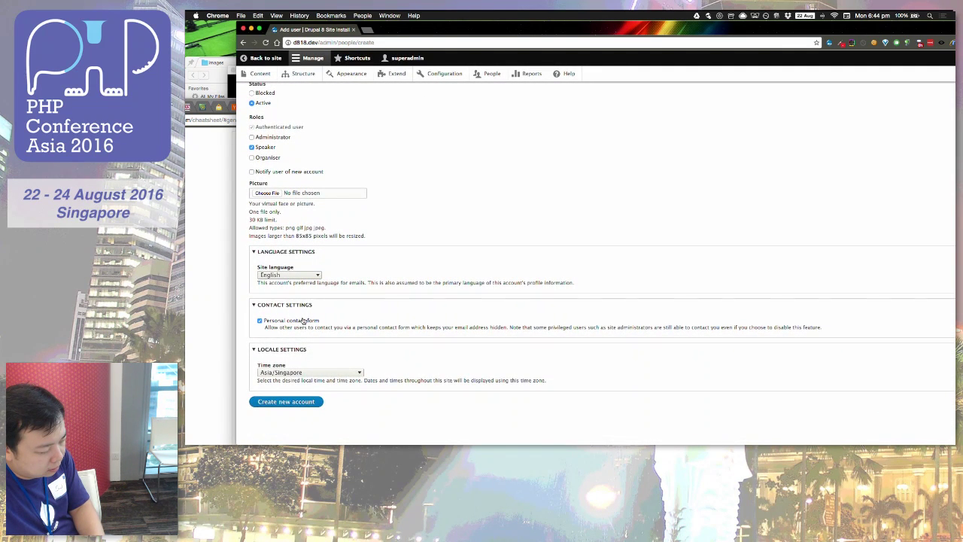
click(277, 404)
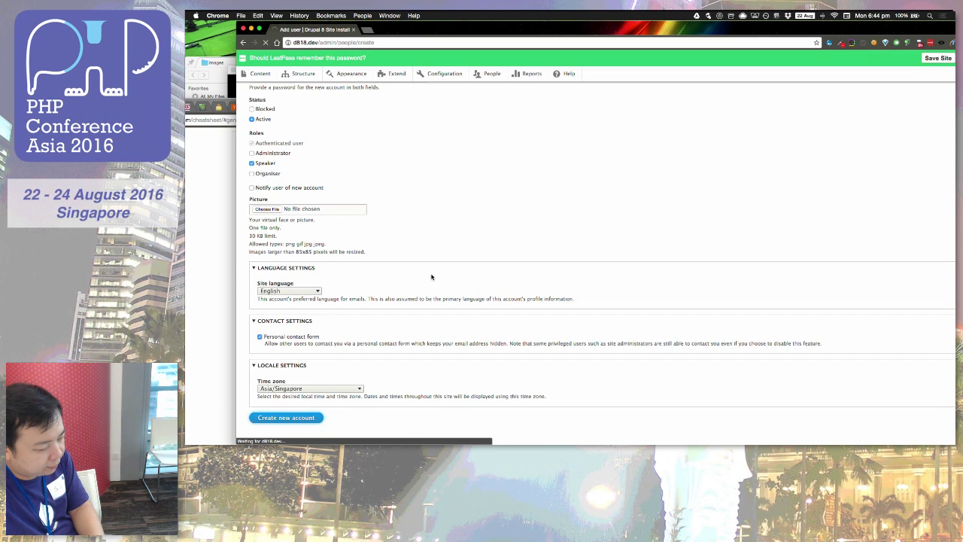
Step: Create the second account with its own e-mail, username, password and the Speaker role
click(355, 195)
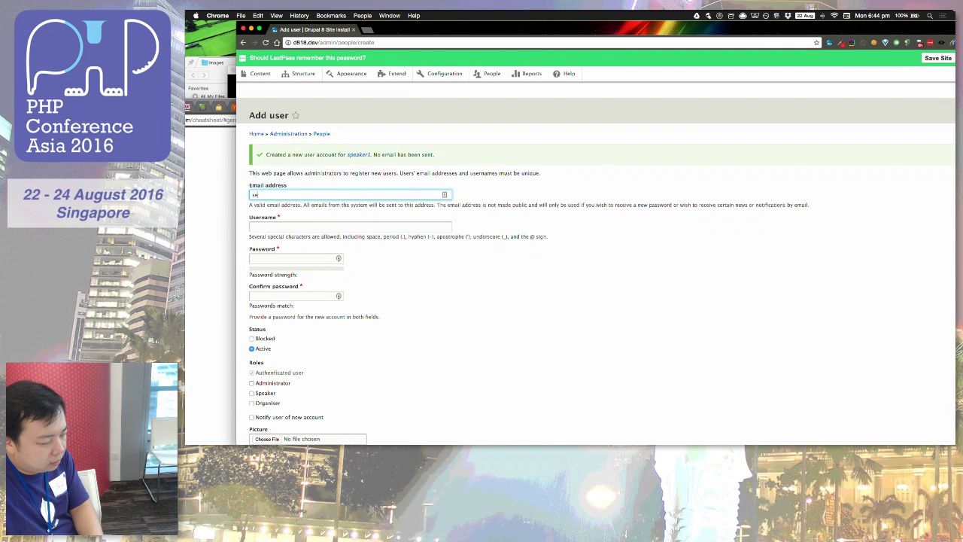
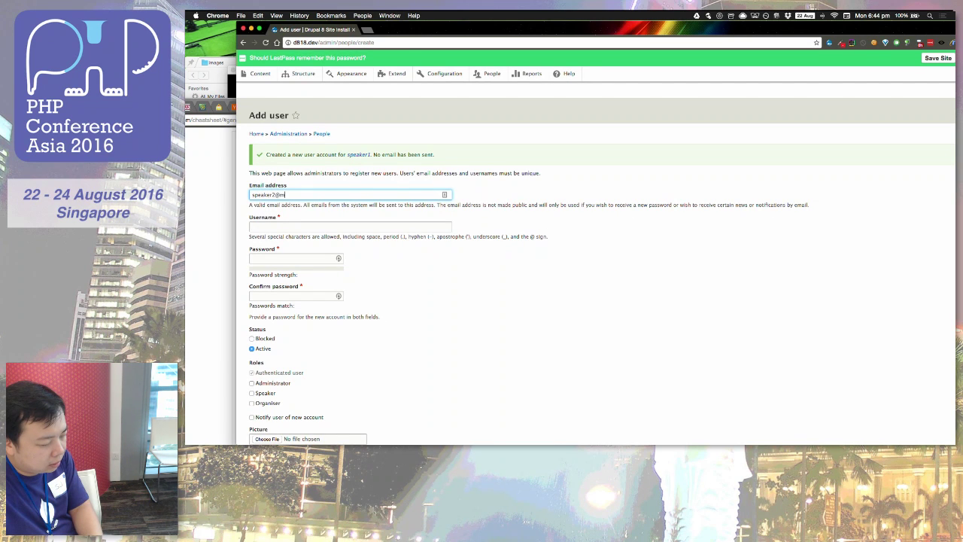
key(Tab)
text(speaker2)
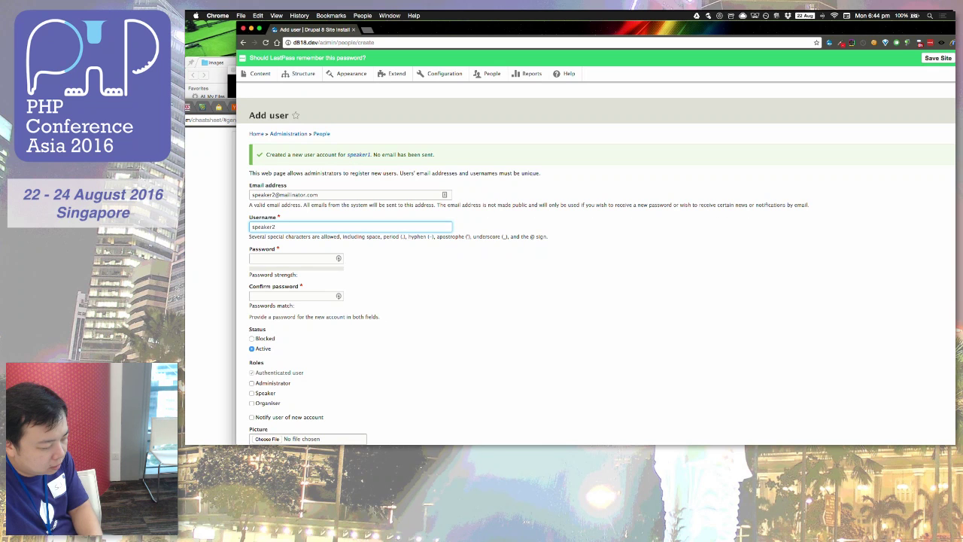
key(Tab)
text(123)
key(Tab)
text(123)
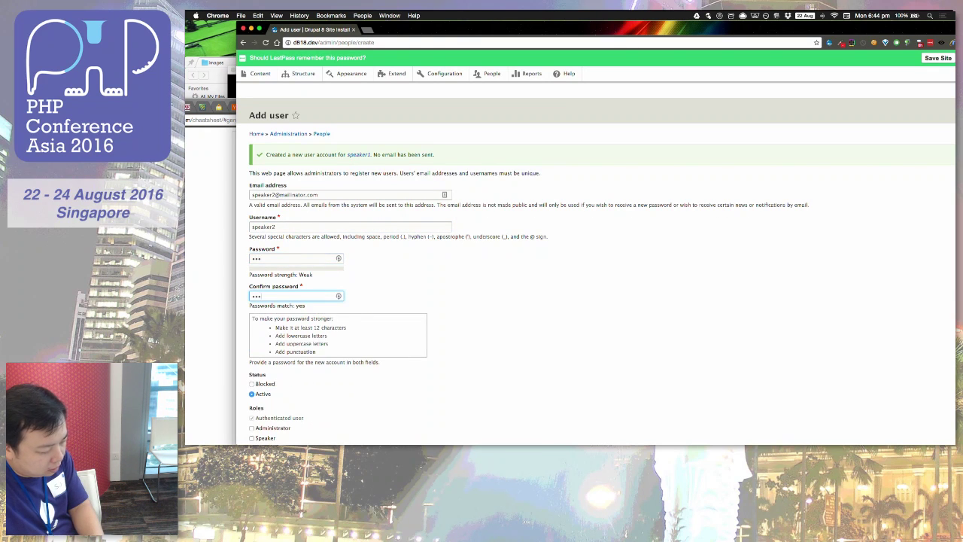
scroll(266, 293, down, 5)
click(260, 300)
scroll(260, 301, down, 1)
scroll(260, 301, down, 4)
click(286, 401)
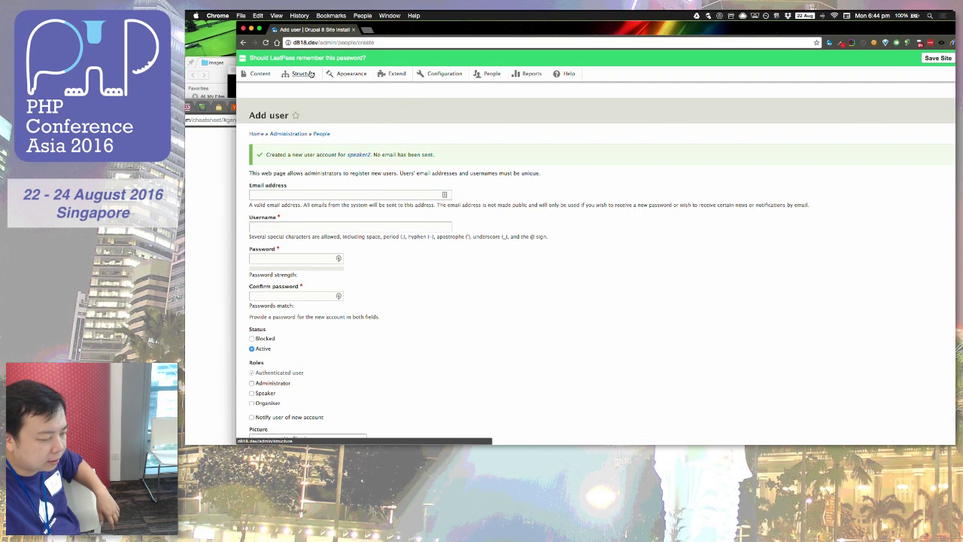
Step: Start a new Talk from the site content listing and dismiss the password-saving prompt
click(261, 74)
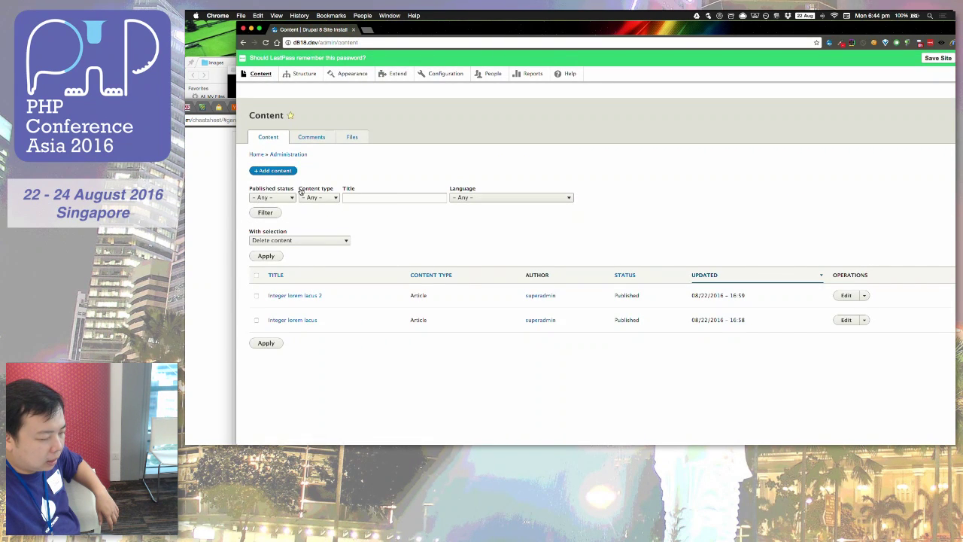
click(281, 171)
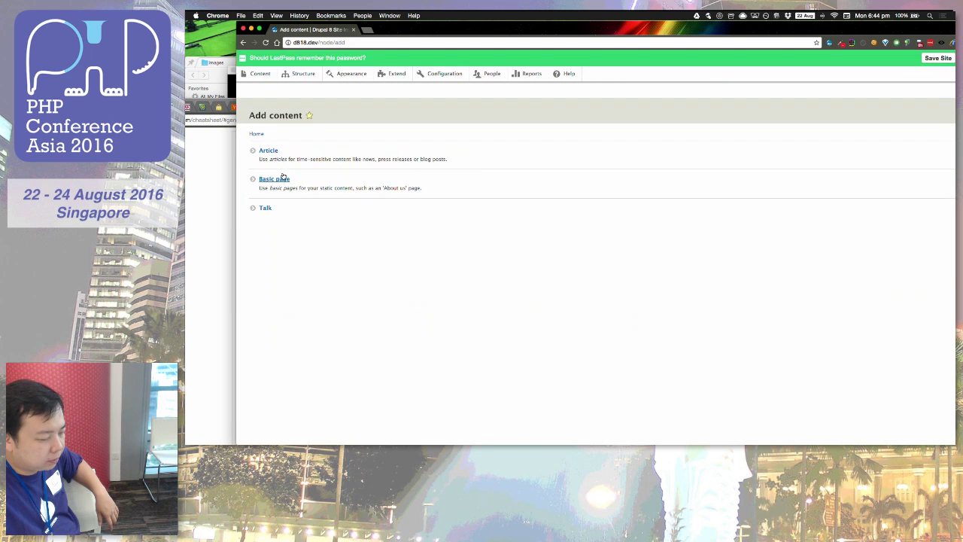
click(264, 214)
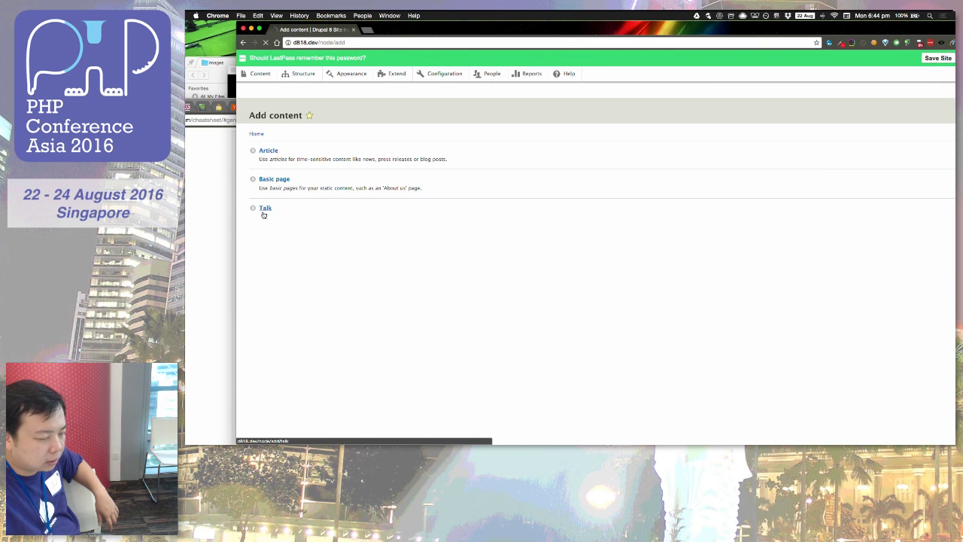
drag(863, 31, 821, 31)
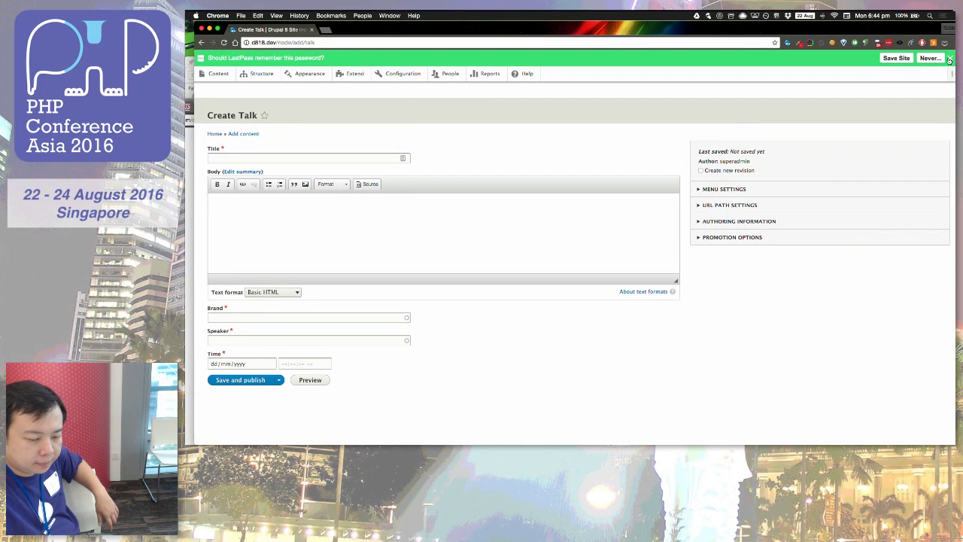
click(950, 59)
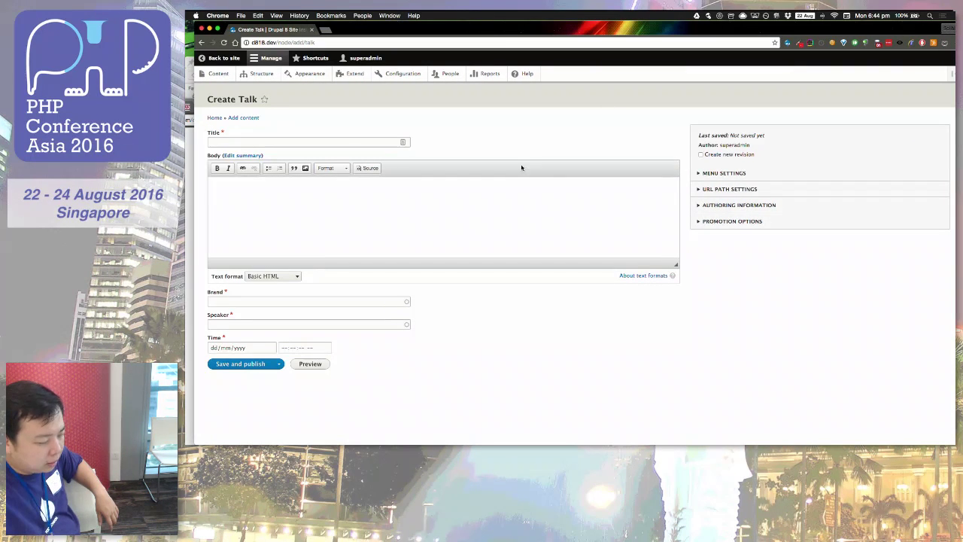
Step: Title the talk 'Drupal site building for developer' with brand PHP Conference Asia 2016 and speaker1
click(349, 142)
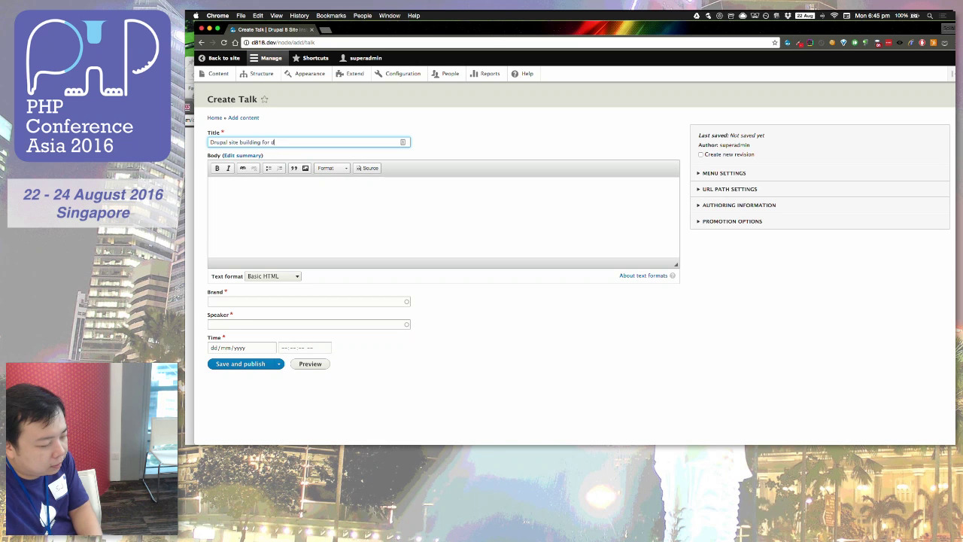
click(274, 302)
text(php)
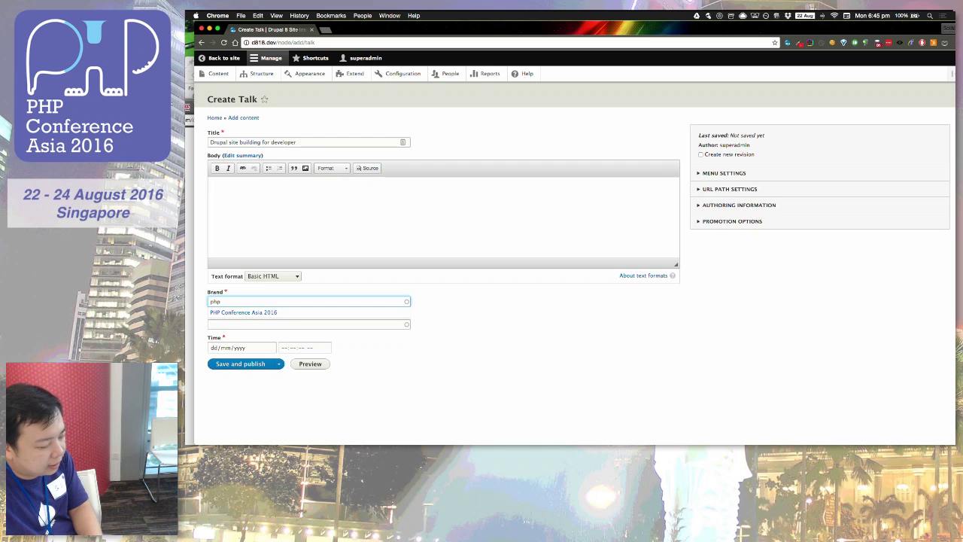
key(Down)
key(Return)
click(243, 324)
text(spea)
key(Down)
key(Return)
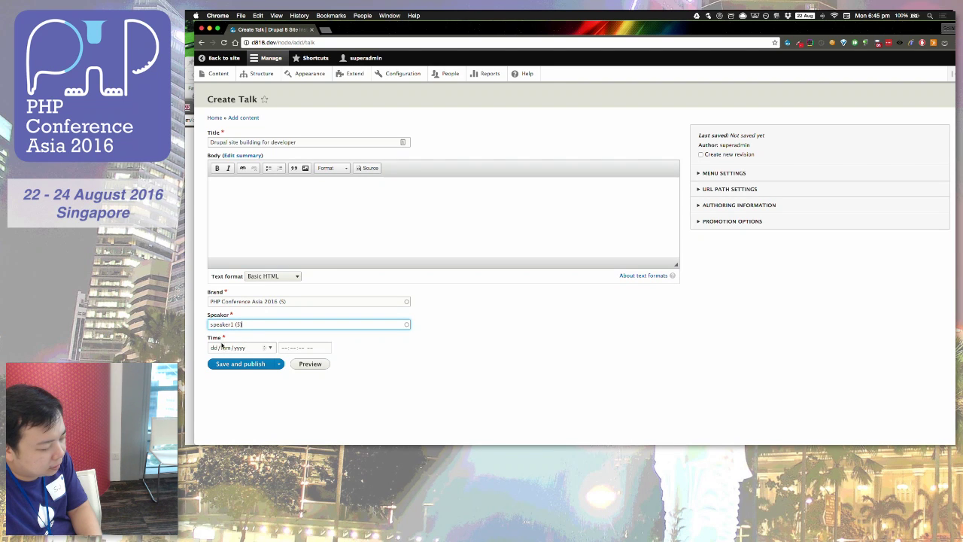
Step: Set the talk time to 22/08/2016 04:00 pm and save and publish it
click(222, 348)
click(213, 349)
text(22/)
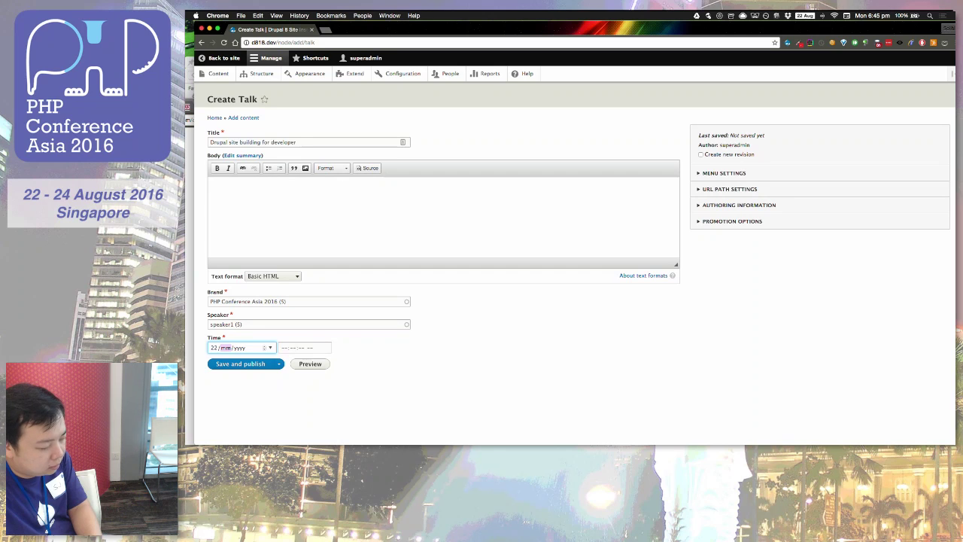
text(08)
key(Tab)
click(238, 347)
text(2)
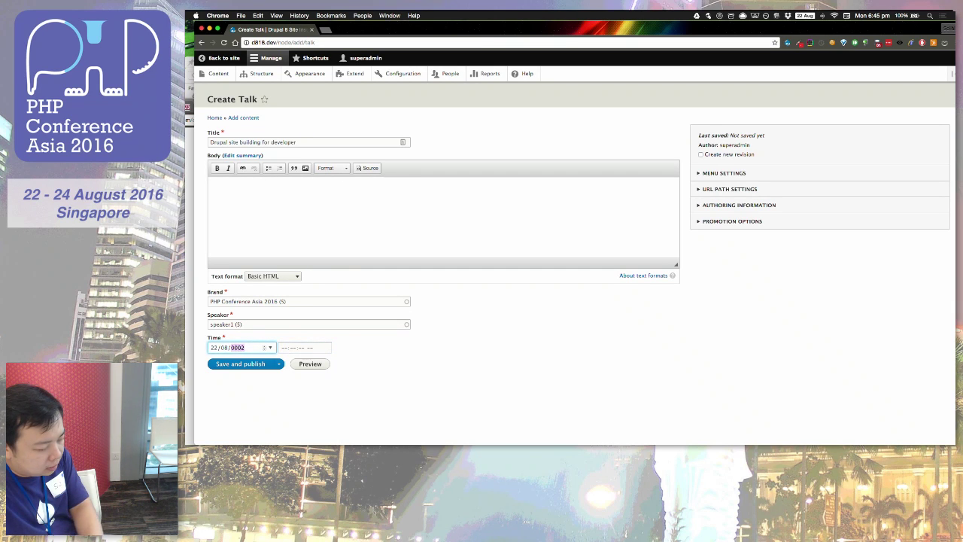
text(016)
key(Tab)
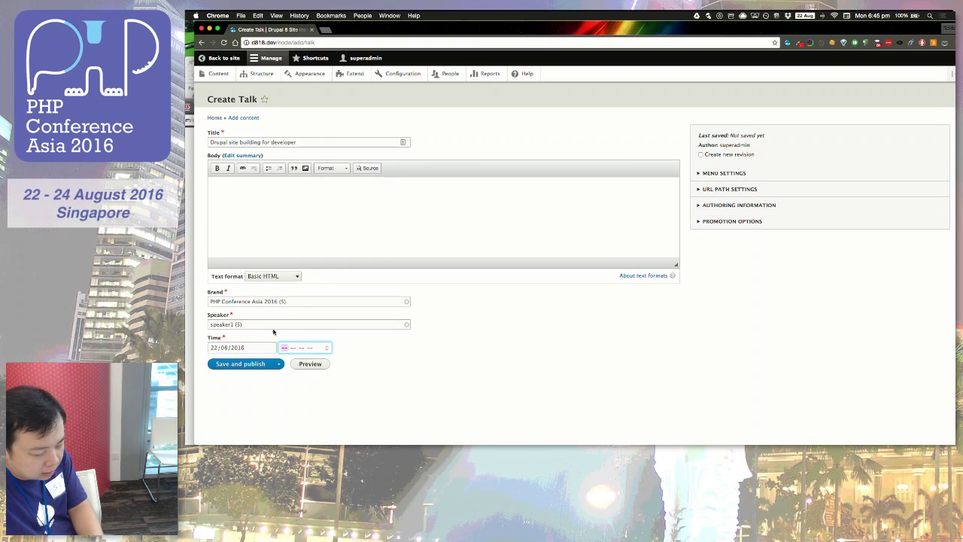
text(04:)
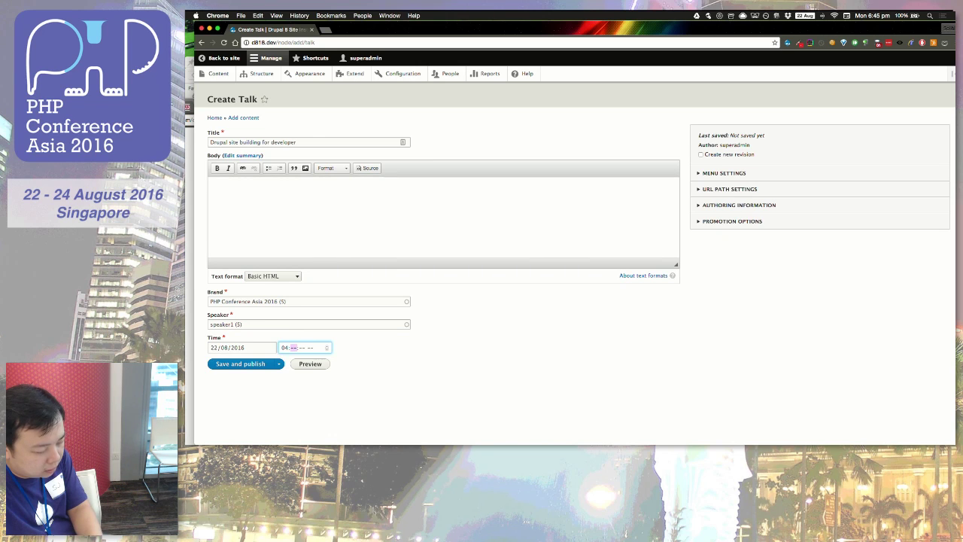
text(00:)
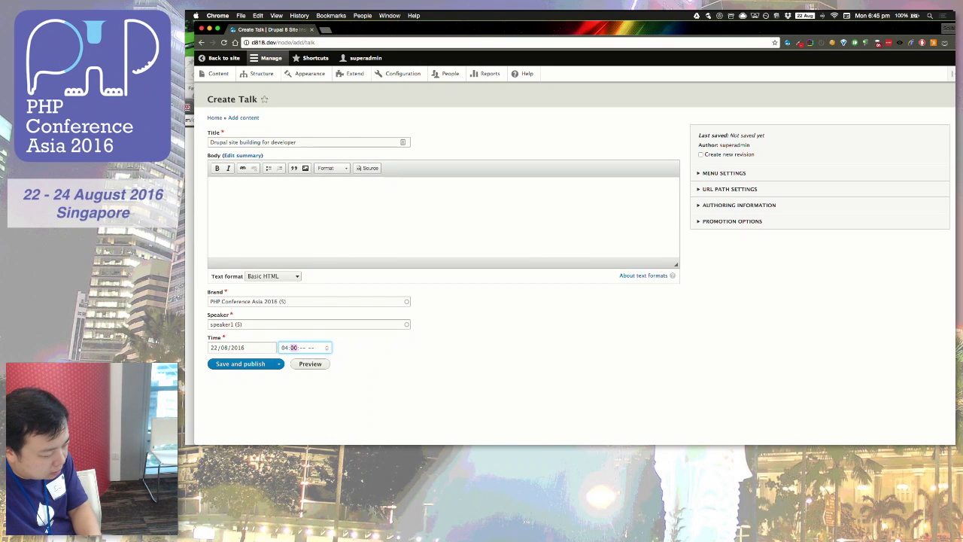
text(00)
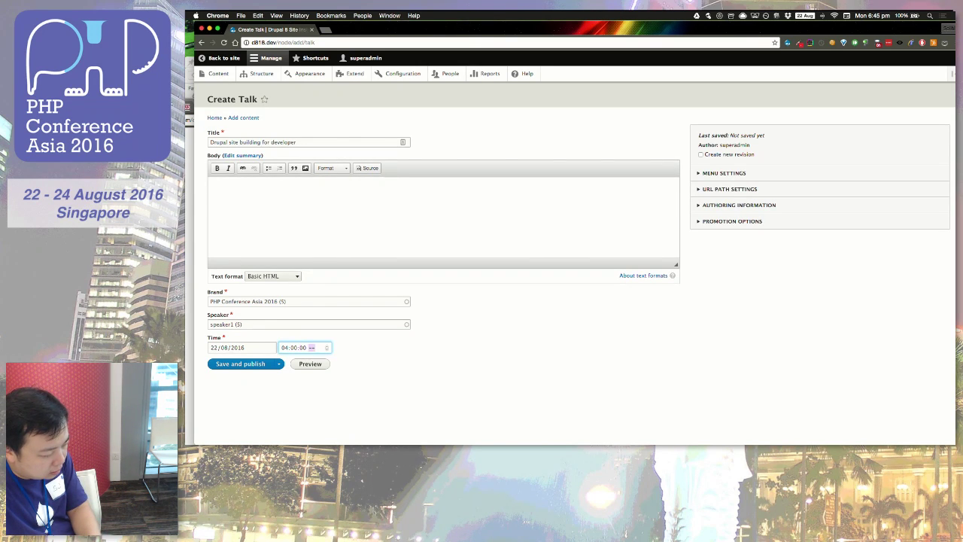
click(258, 364)
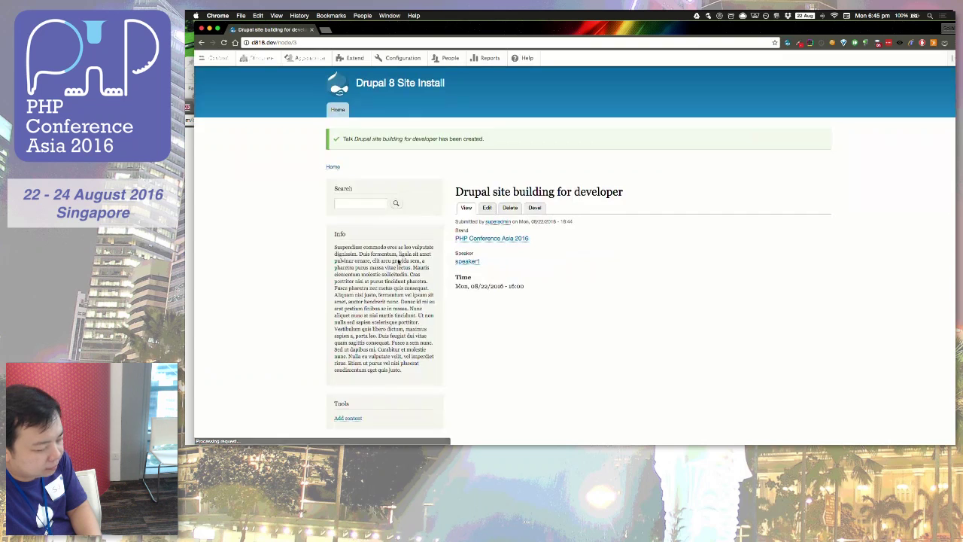
Step: Reuse the Talk form with title 'Magento module development' and speaker2, then save and publish
scroll(299, 326, left, 5)
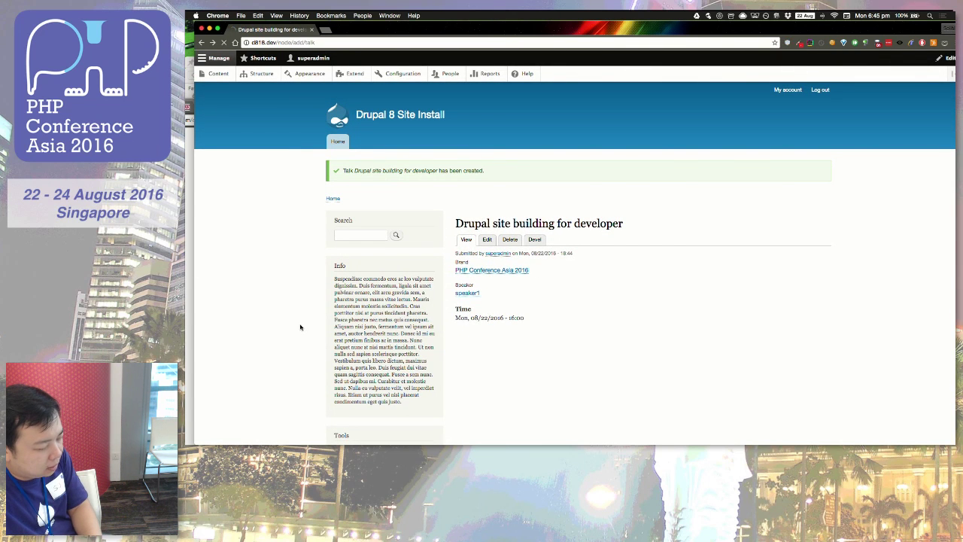
click(222, 141)
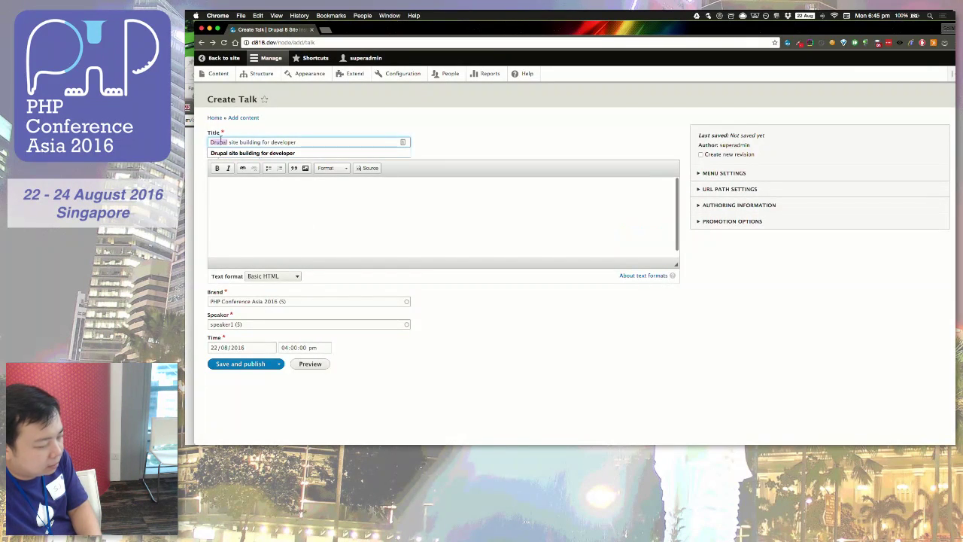
key(super+a)
text(M)
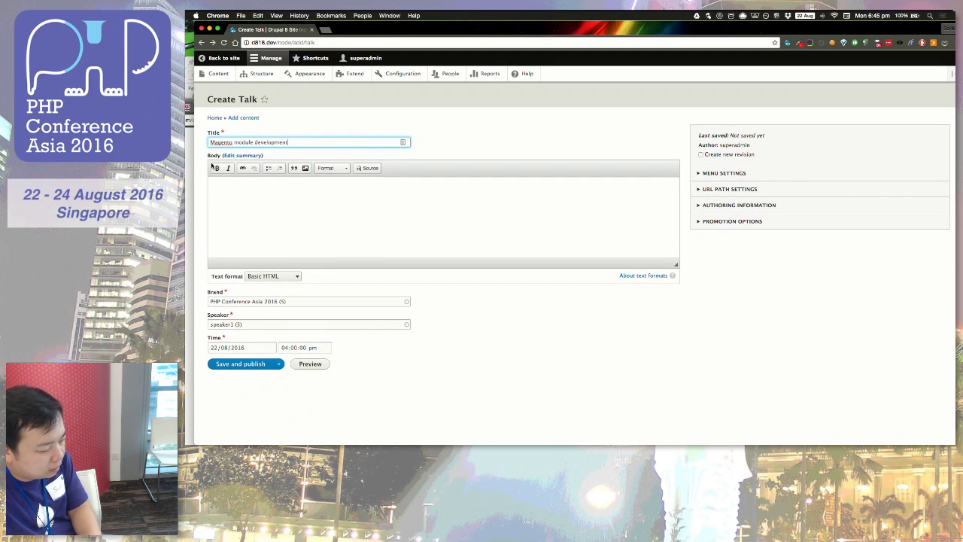
click(242, 325)
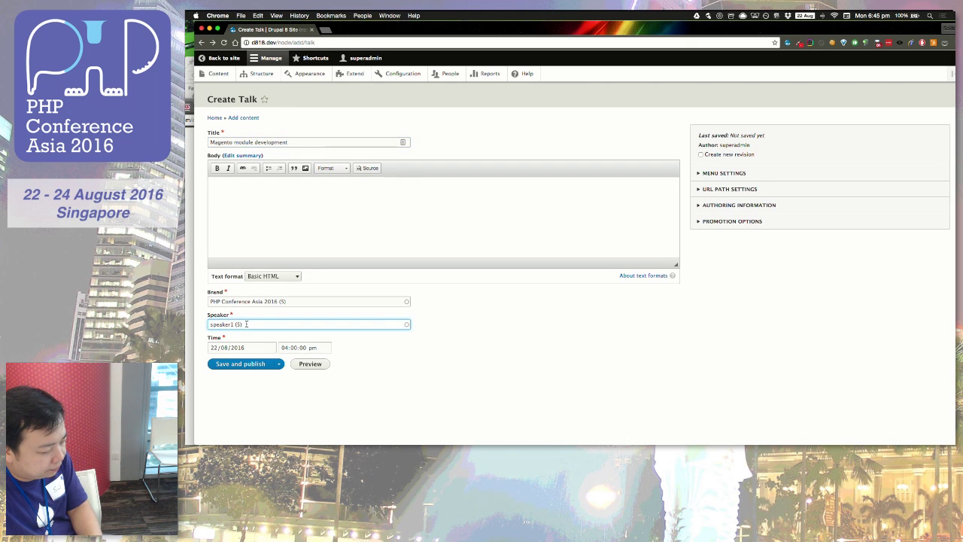
key(super+a)
text(spea)
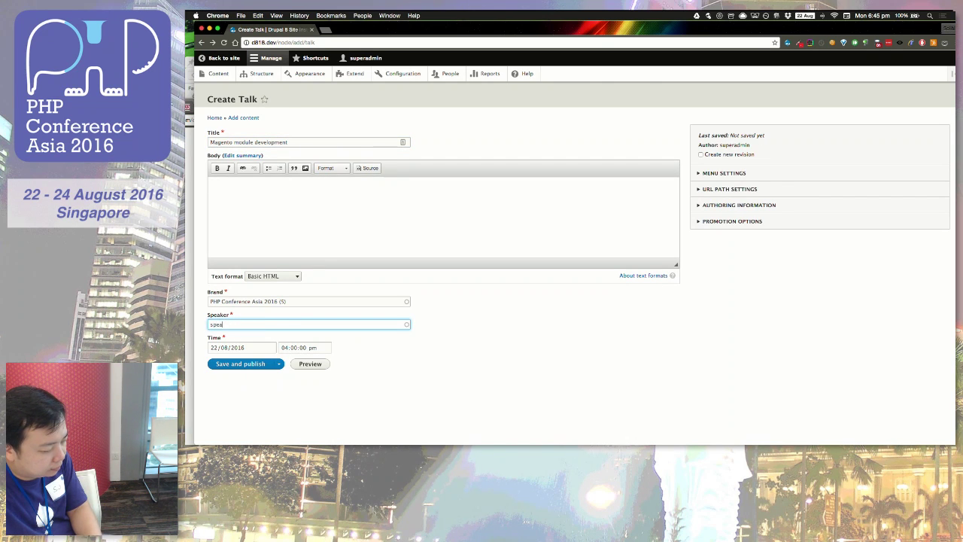
text(ker2)
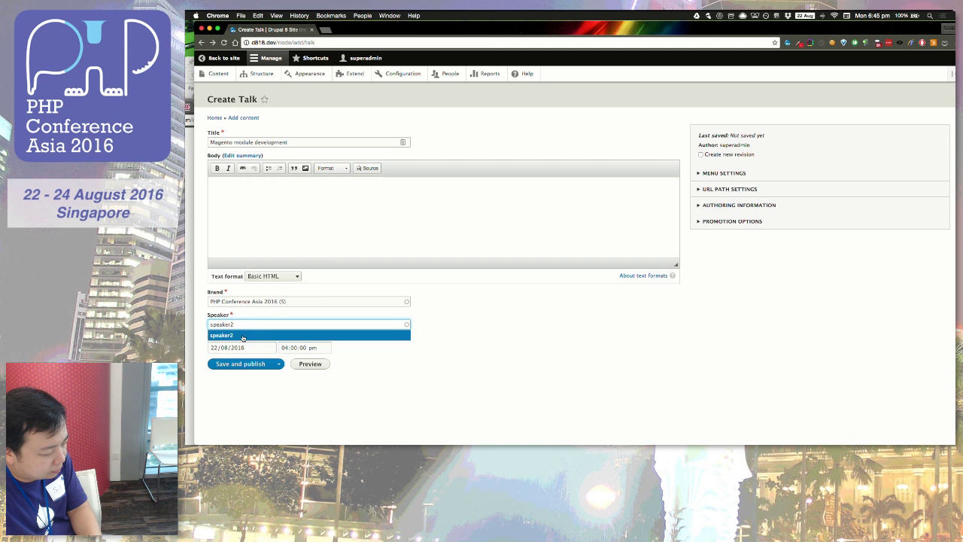
click(243, 336)
click(256, 363)
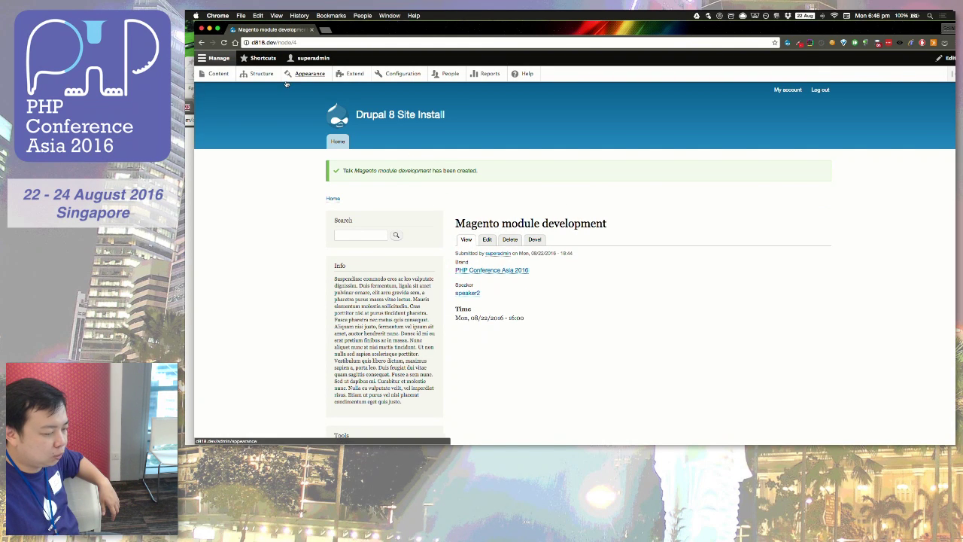
Step: Go through Content and Structure to the Brands term list and open PHP Conference Asia 2016
click(218, 73)
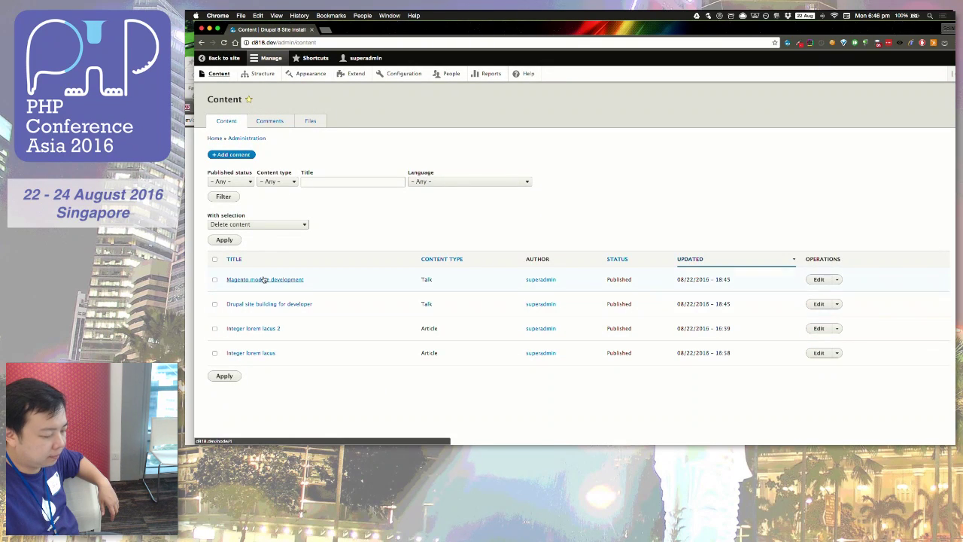
click(257, 74)
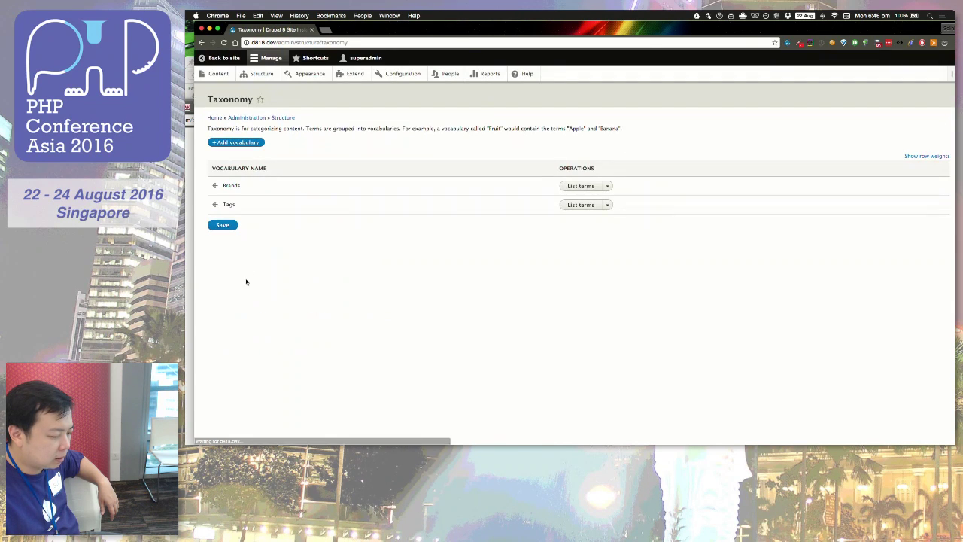
click(579, 186)
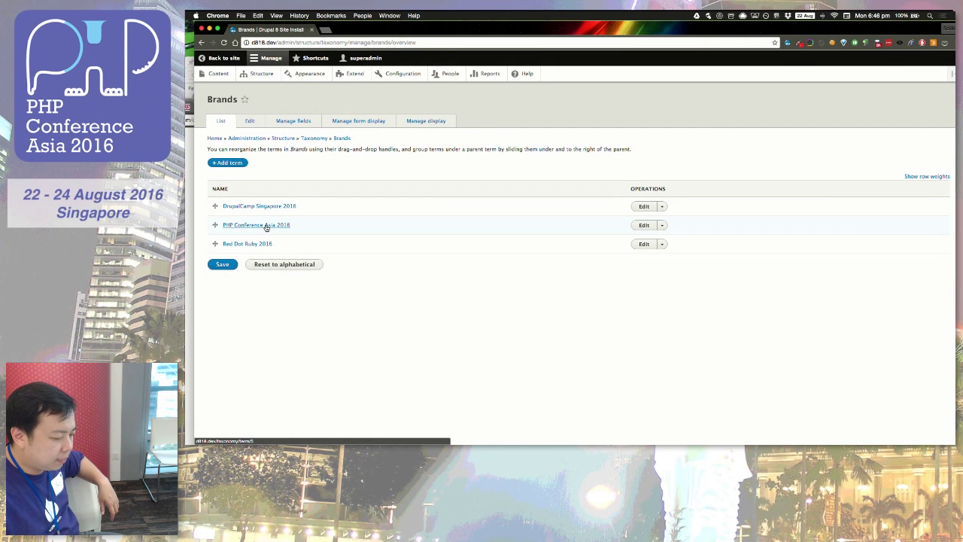
click(266, 225)
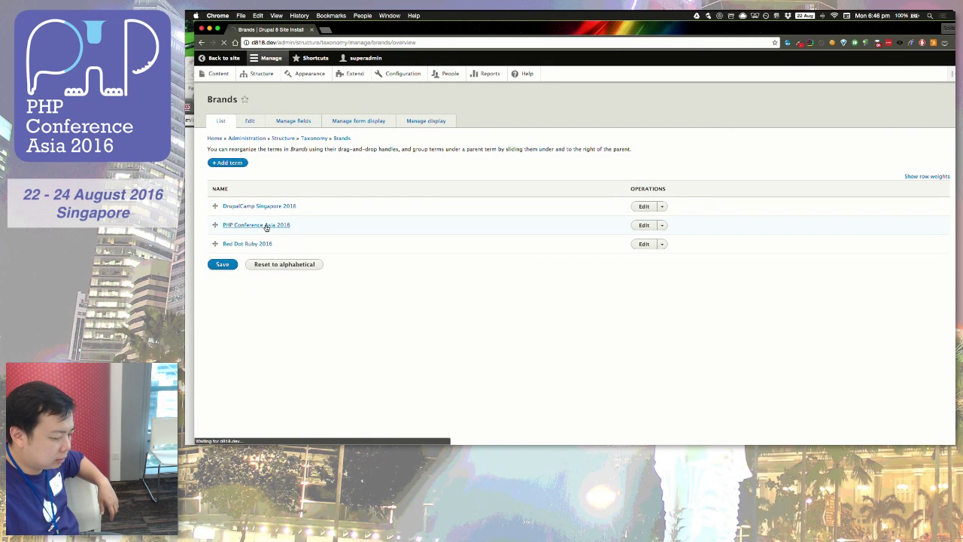
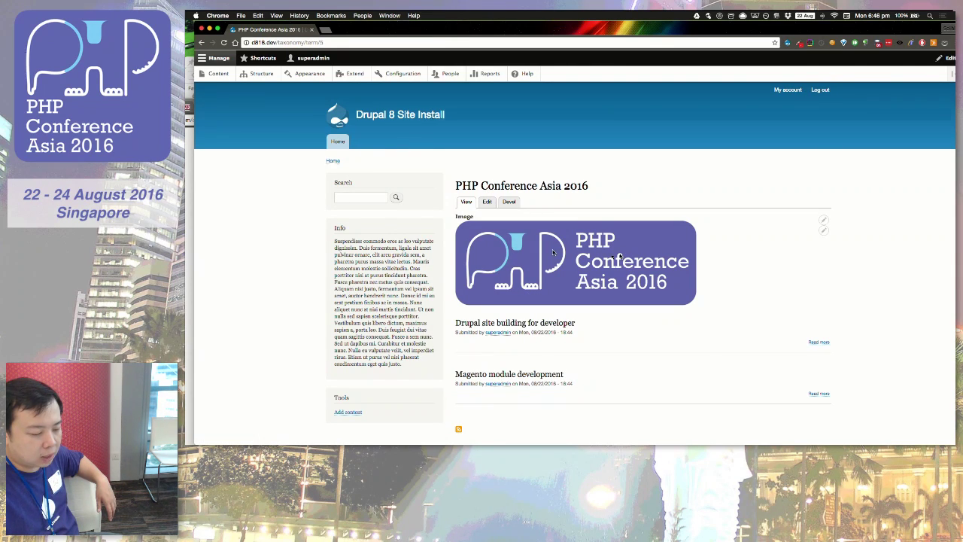
Step: Go back from the PHP Conference Asia 2016 term to the Brands vocabulary's Manage display page
double_click(462, 217)
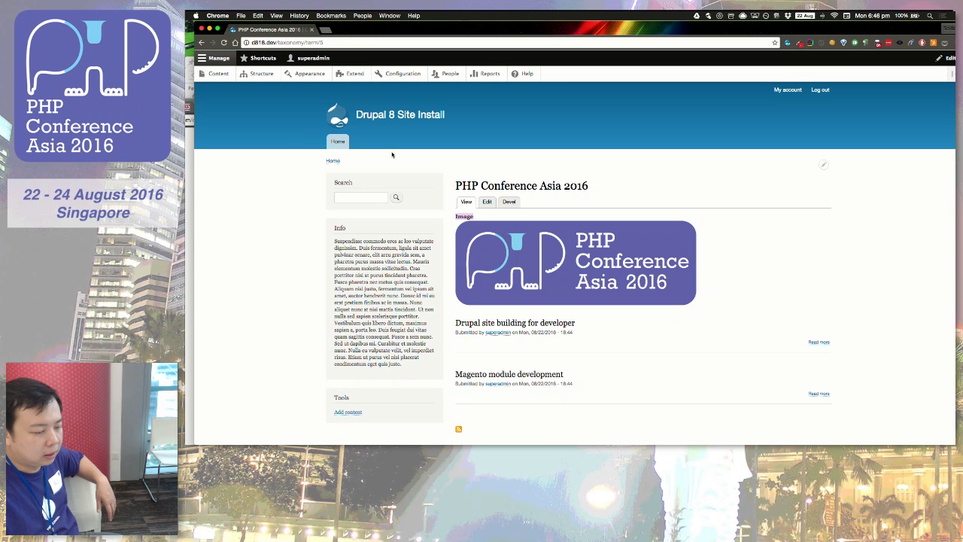
scroll(286, 130, left, 5)
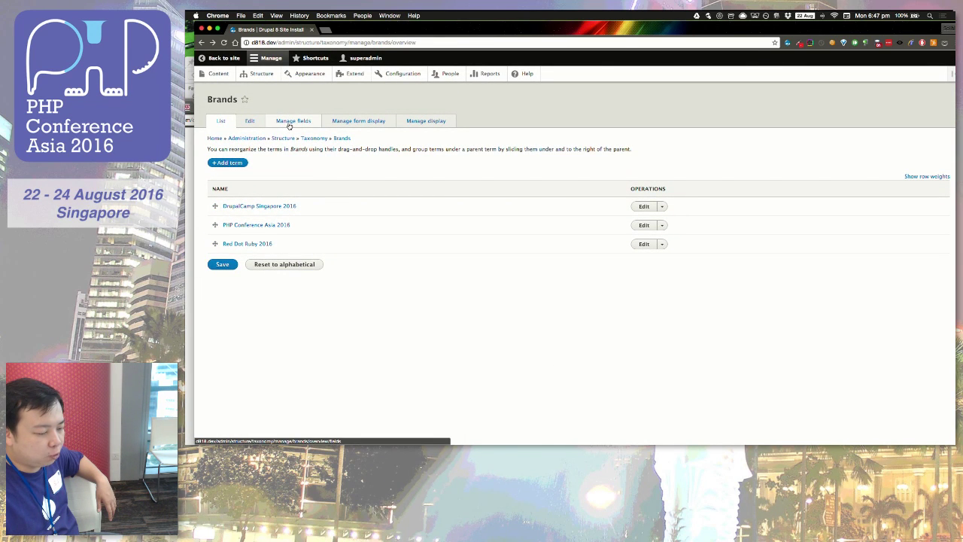
click(416, 127)
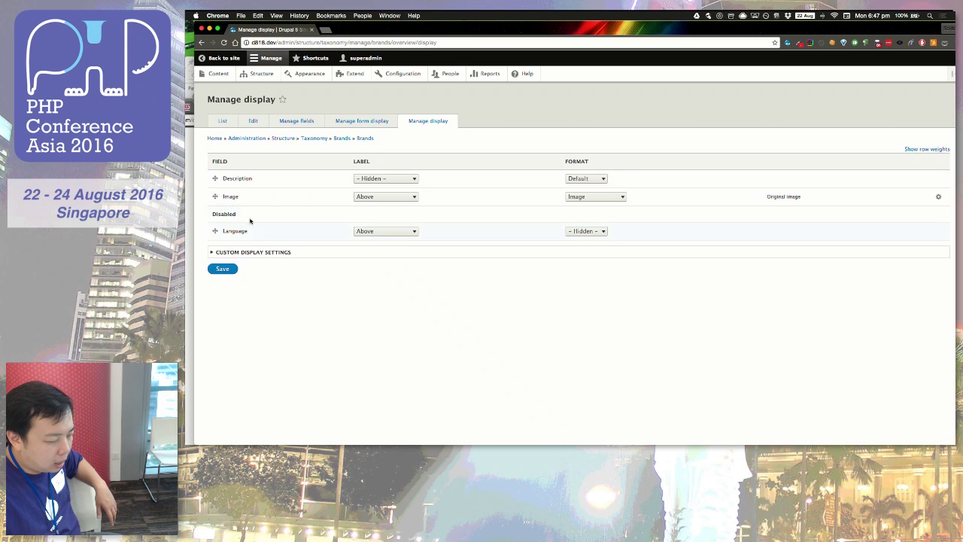
Step: Hide the Brands Image label, use the Thumbnail (100×100) image style, and save the display
click(395, 196)
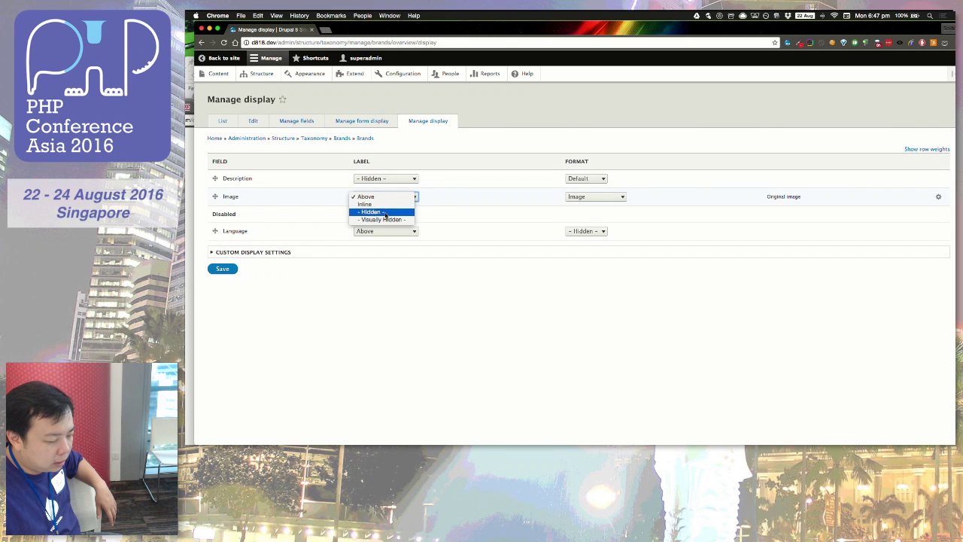
click(385, 212)
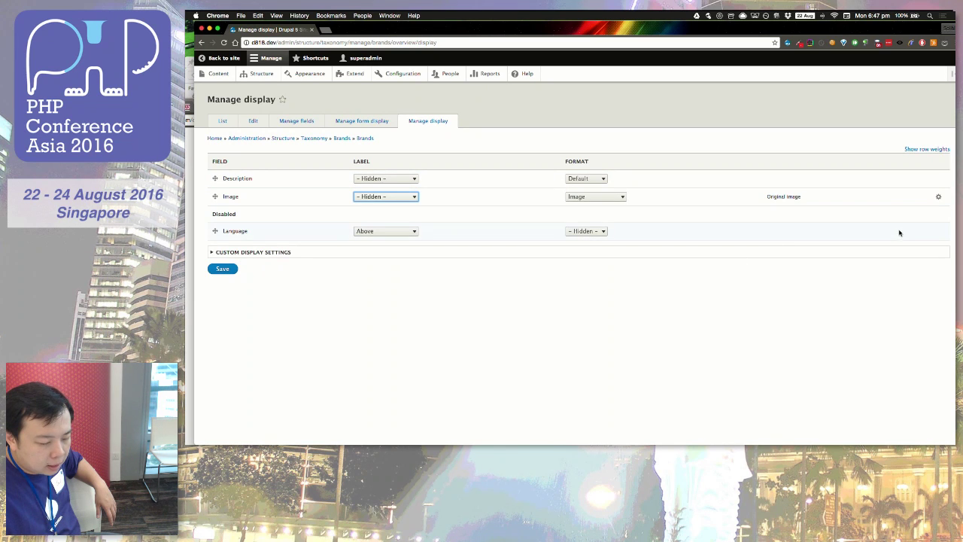
click(937, 197)
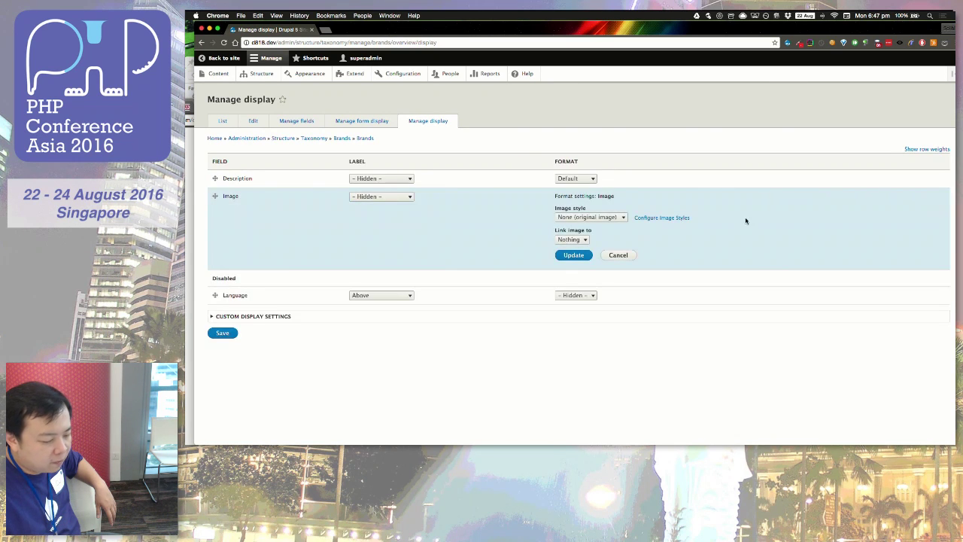
click(611, 218)
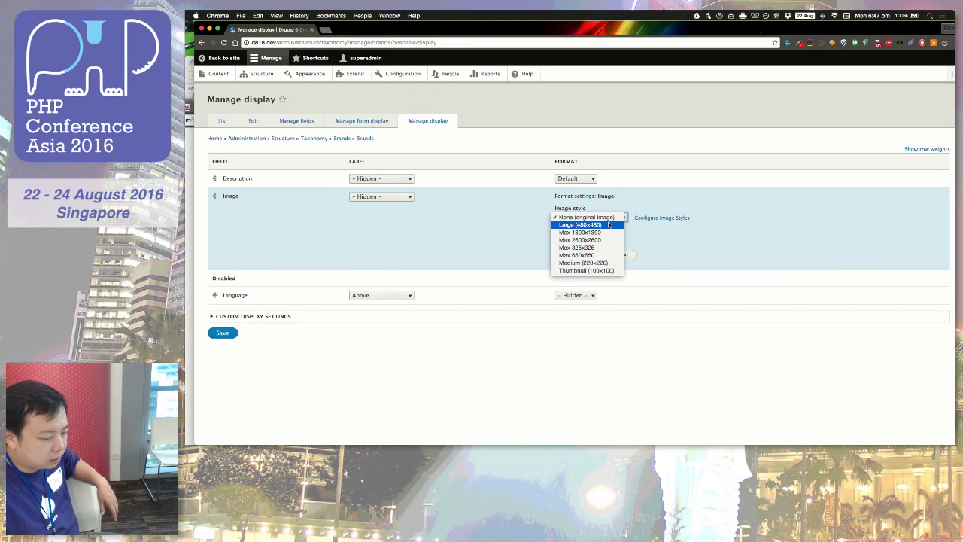
click(594, 263)
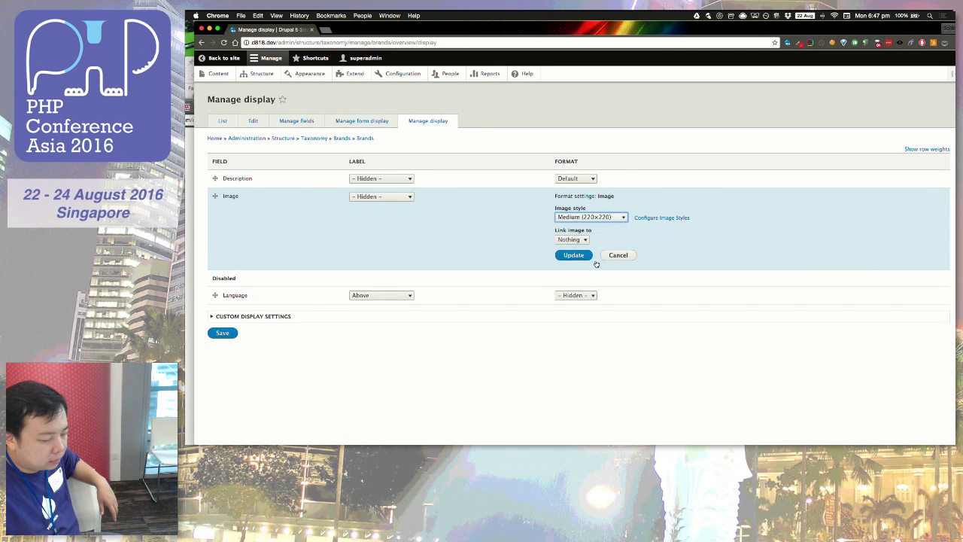
click(599, 218)
click(591, 226)
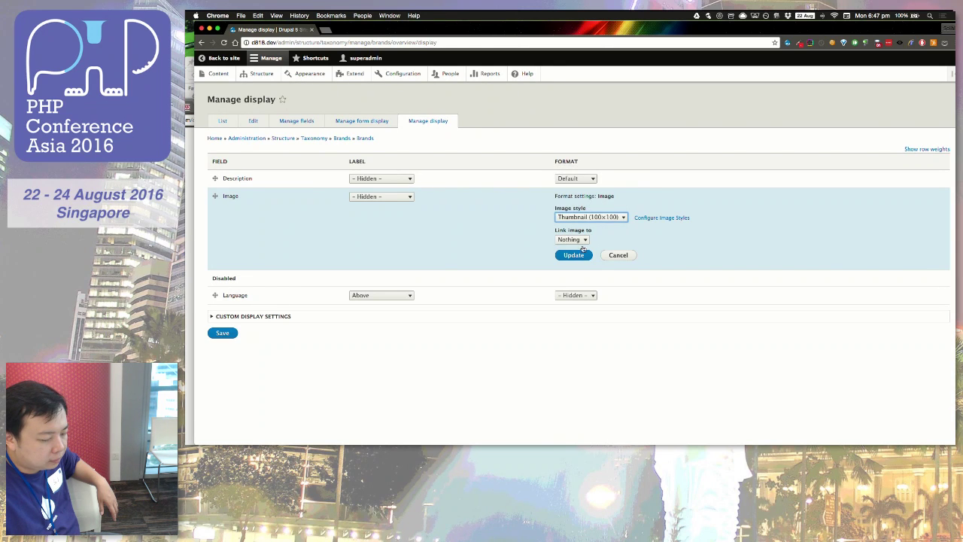
click(573, 255)
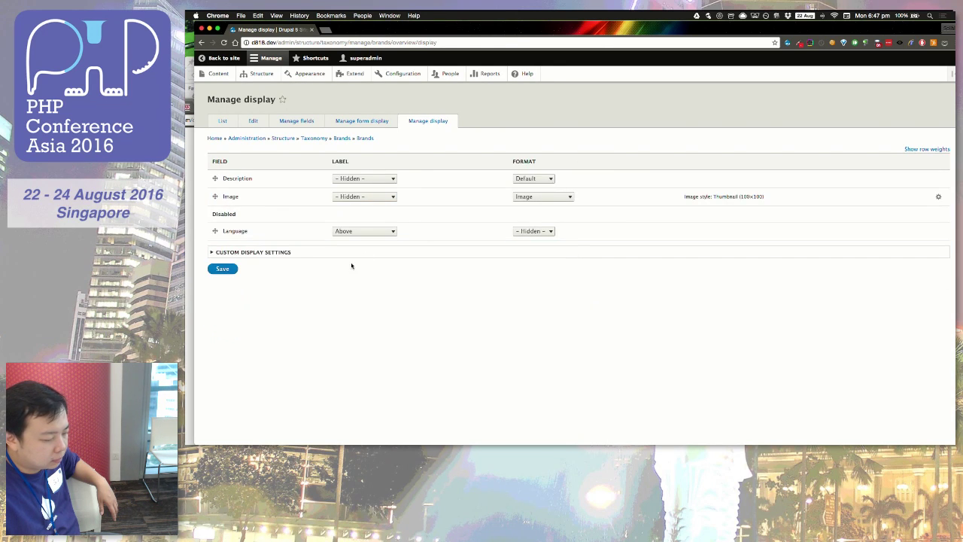
click(231, 270)
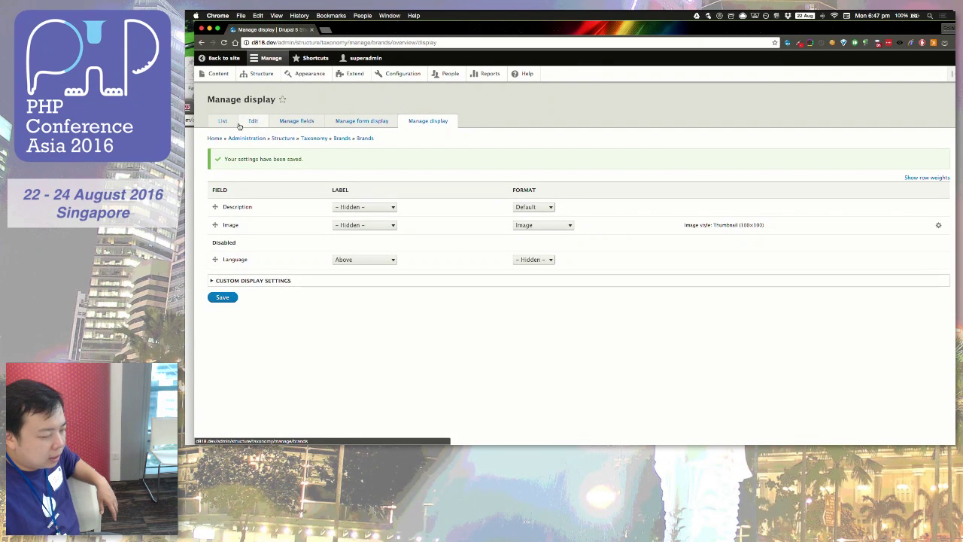
click(226, 125)
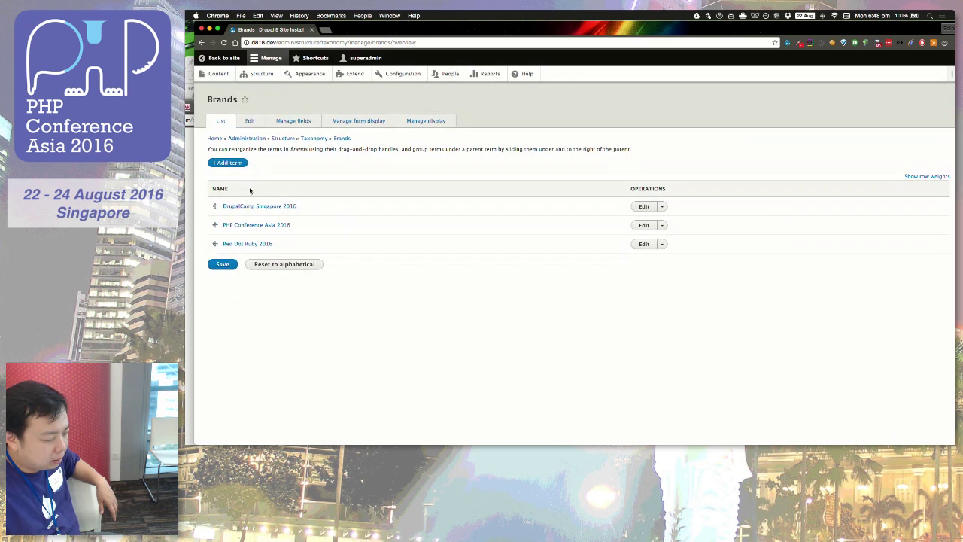
Step: Check the PHP Conference Asia 2016 term's small unlabelled logo, then go to Configuration
click(245, 226)
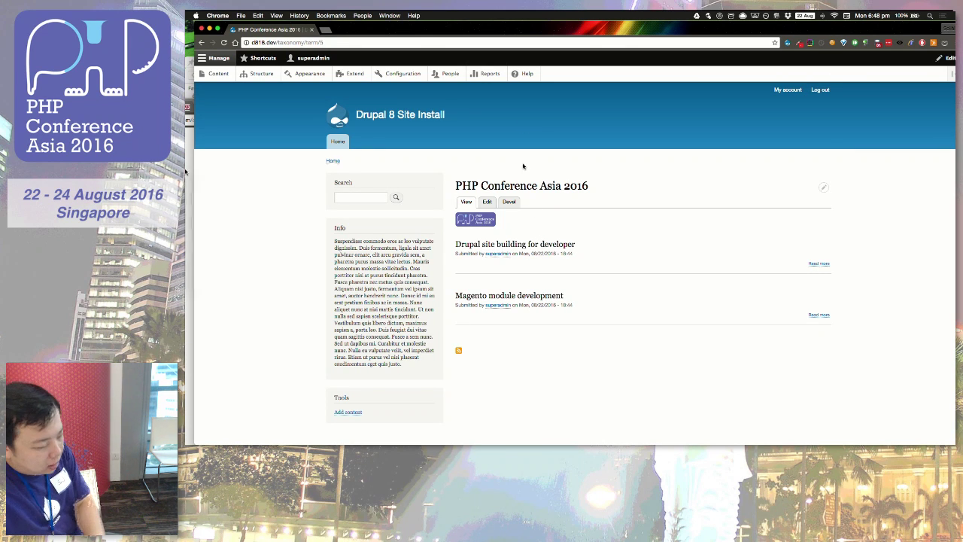
mouse_move(186, 171)
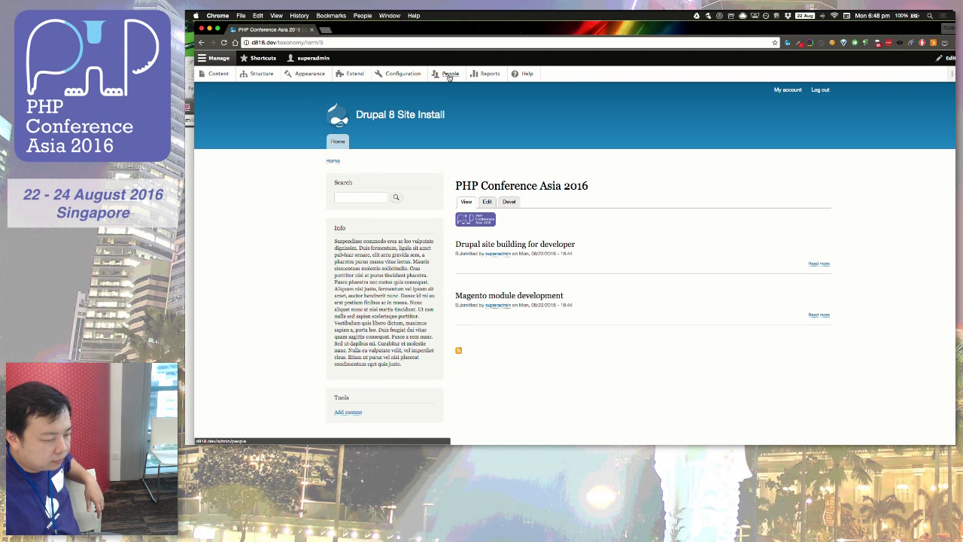
click(402, 75)
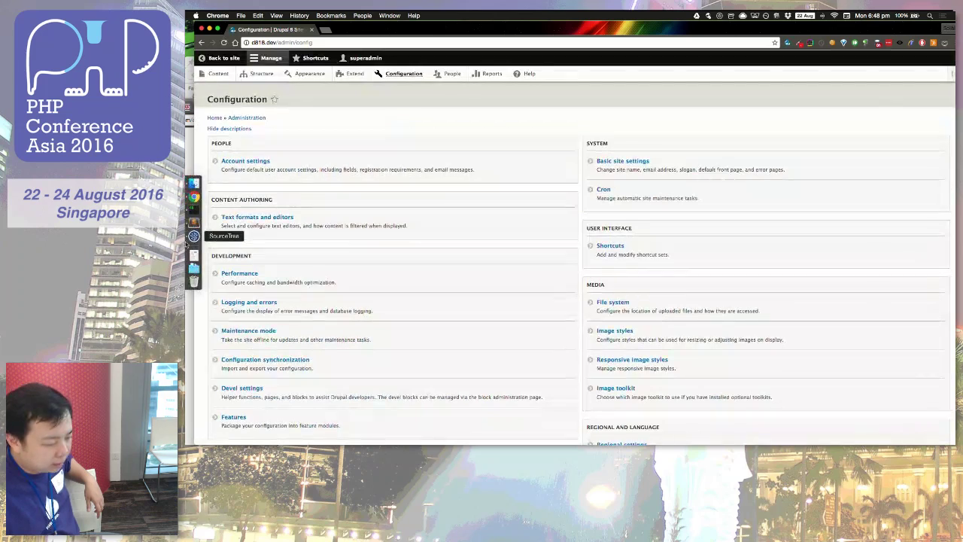
Step: In a maximised SourceTree, stage all unstaged files in d818, then minimise the window
click(195, 237)
drag(651, 168, 494, 28)
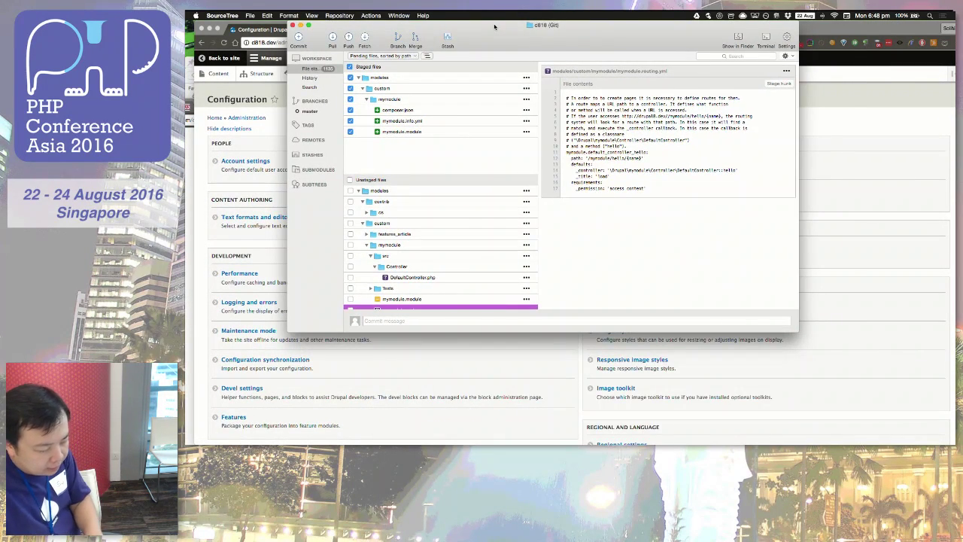
key(ctrl+alt+Return)
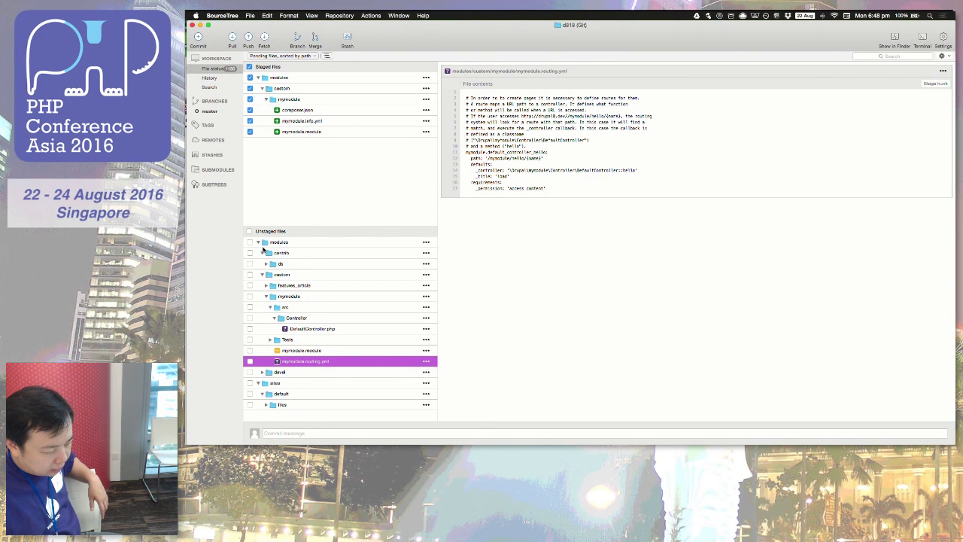
click(250, 231)
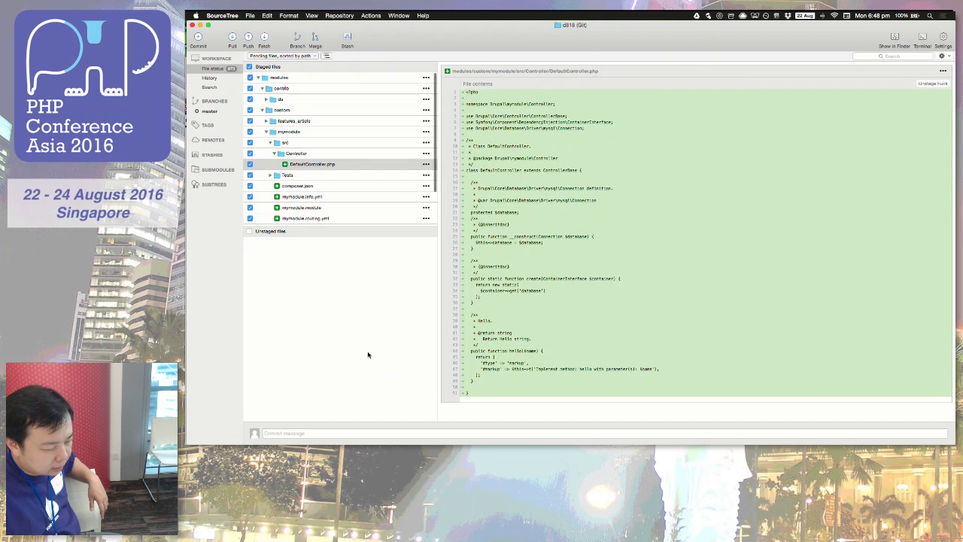
double_click(489, 25)
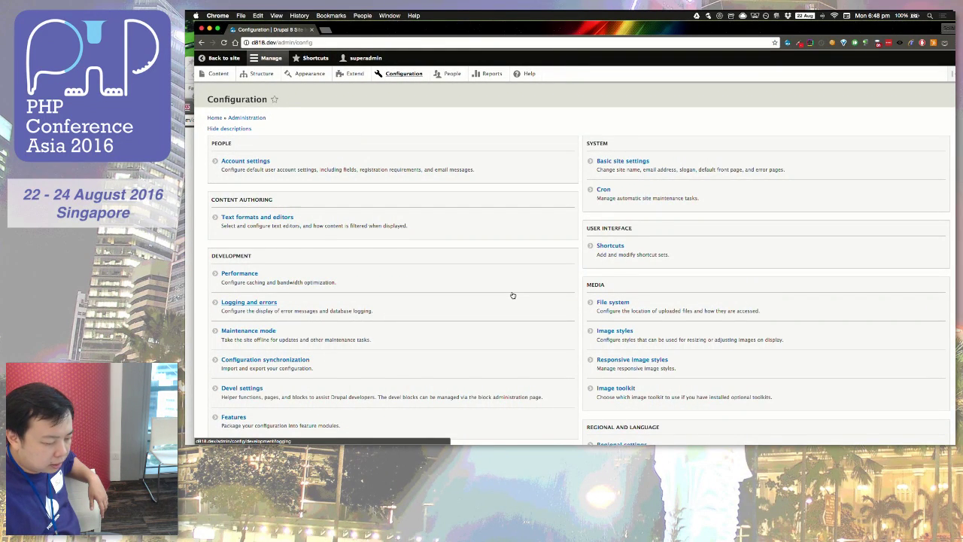
Step: Find Features on the Configuration page and start creating a new feature
scroll(512, 295, down, 5)
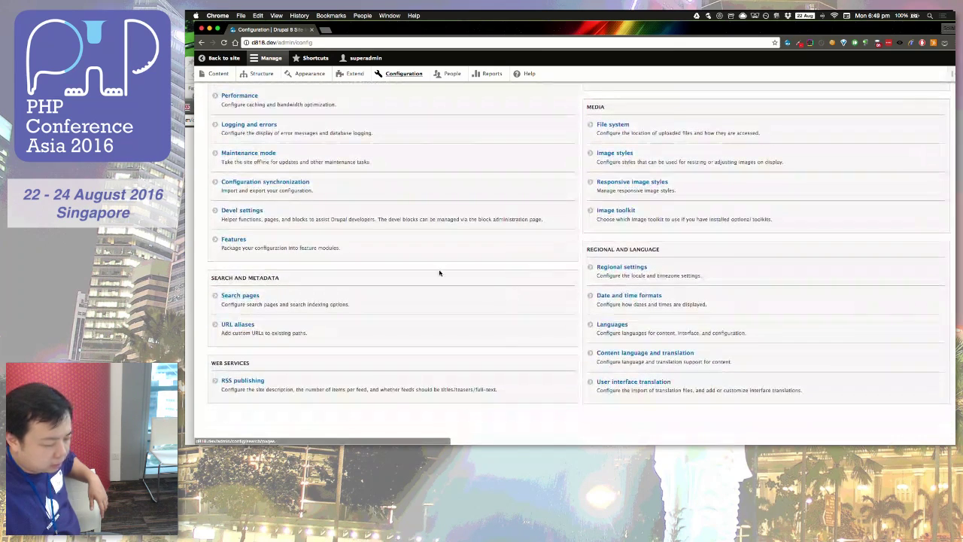
scroll(295, 218, up, 1)
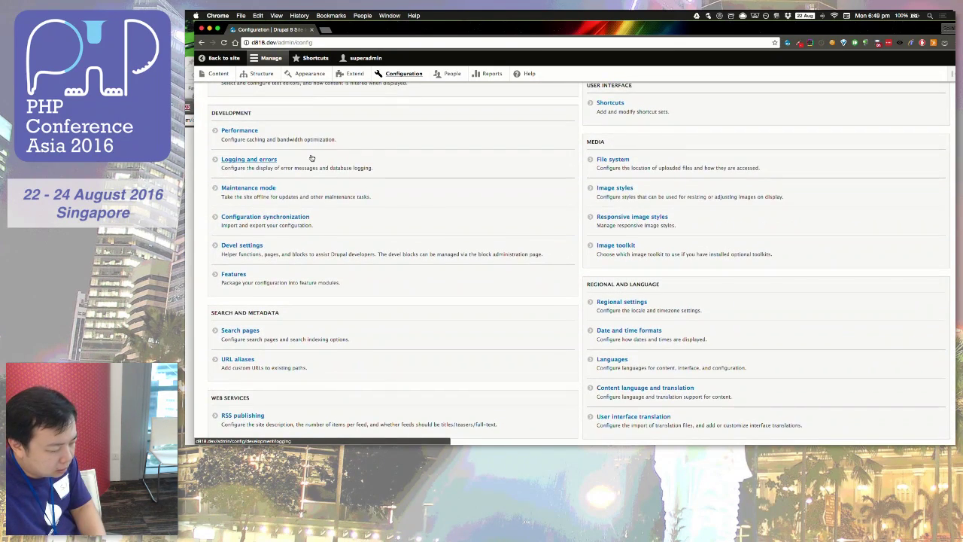
key(super+f)
text(fea)
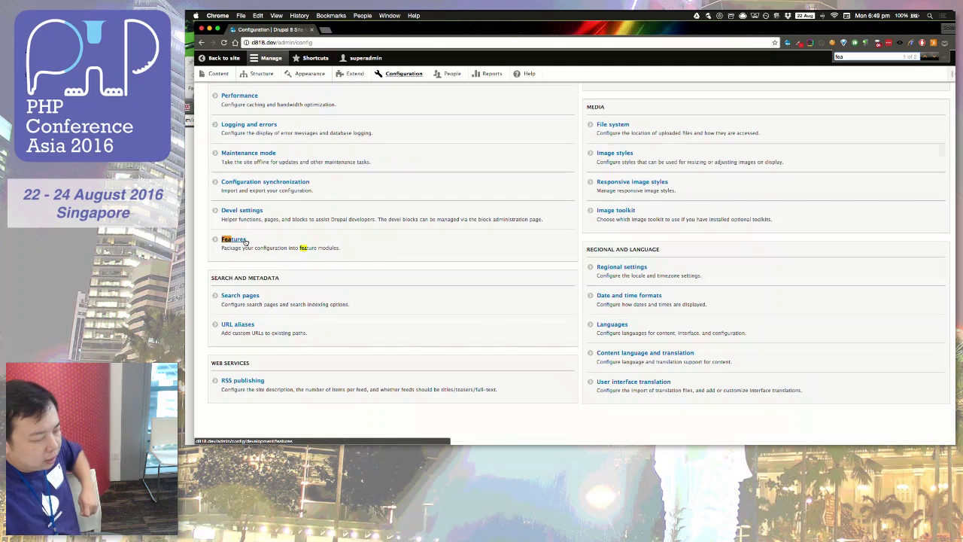
click(230, 240)
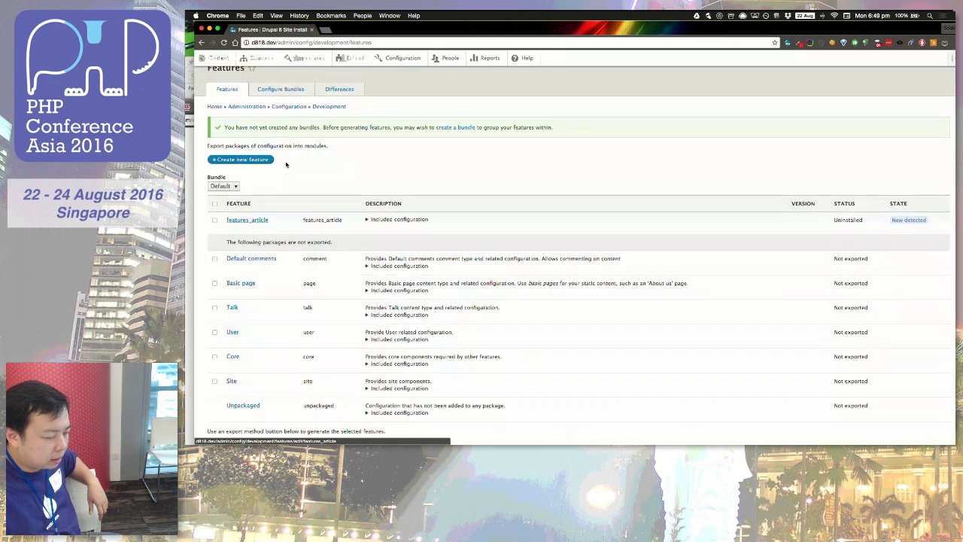
click(236, 191)
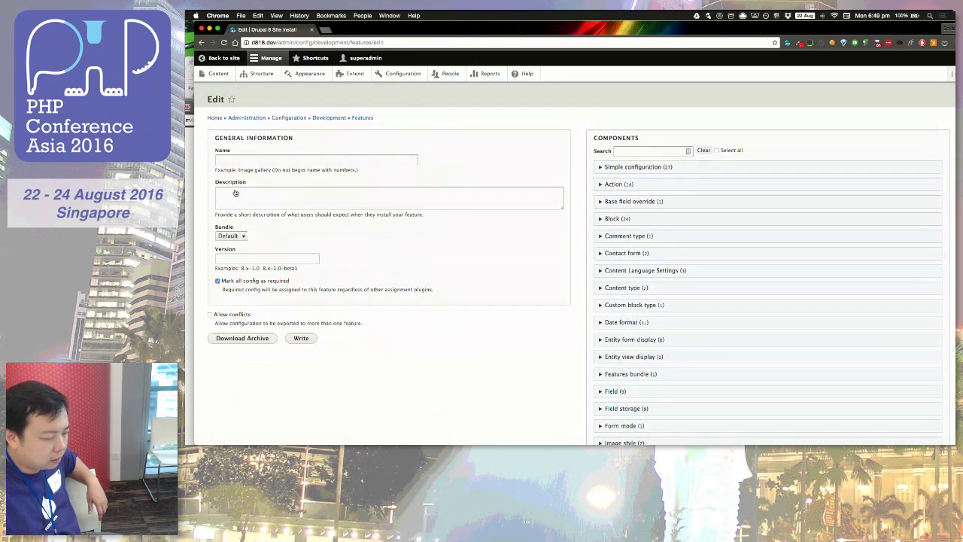
Step: Name the new feature event_management, then move through the Version and Description fields
click(253, 161)
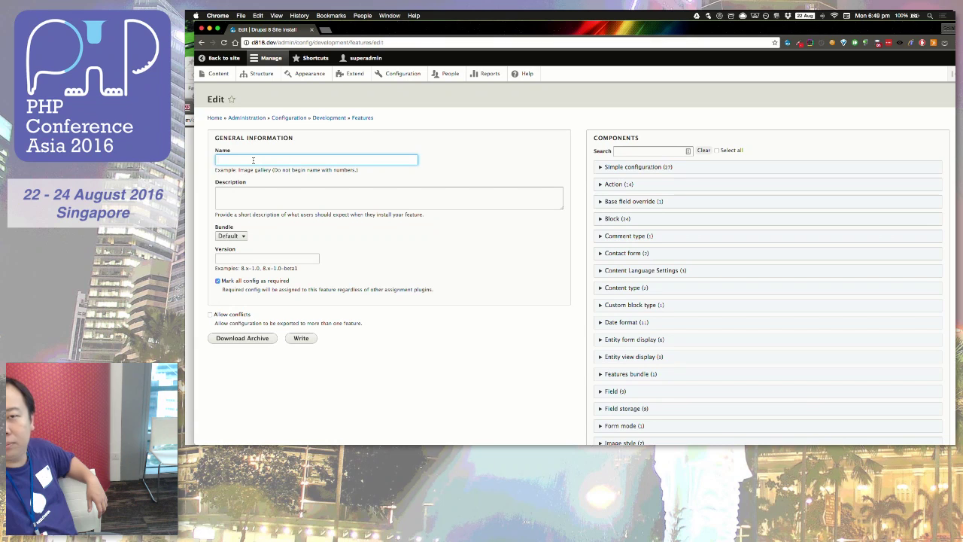
text(event_management)
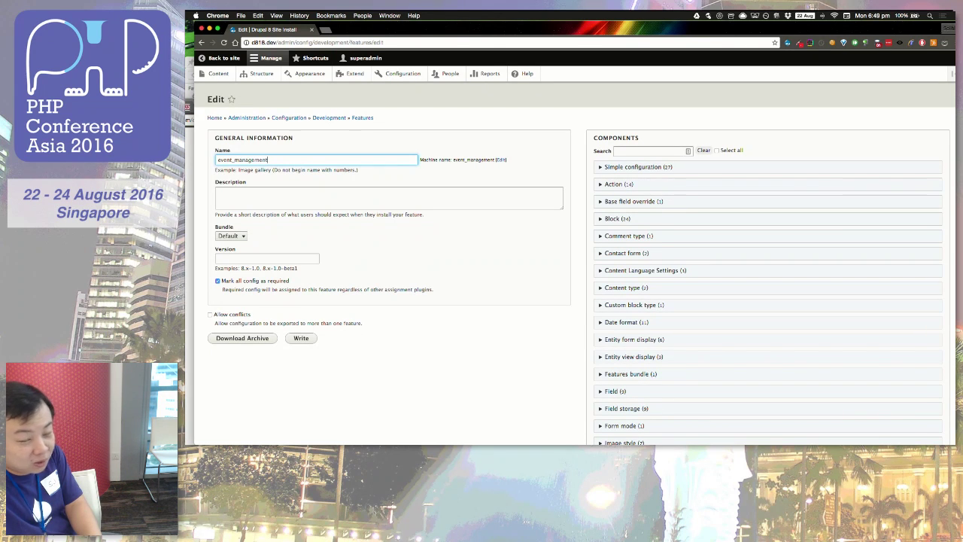
key(Tab)
drag(376, 33, 369, 28)
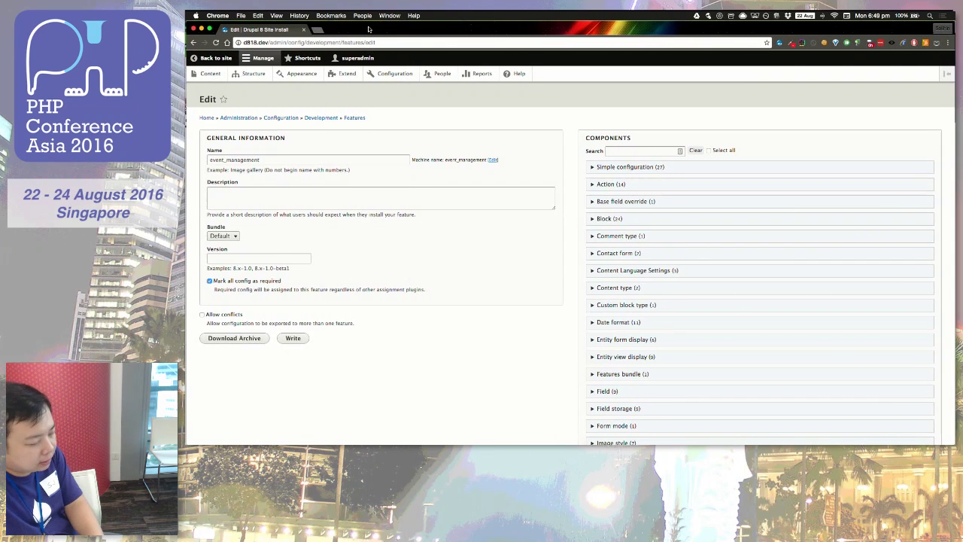
click(252, 258)
click(279, 194)
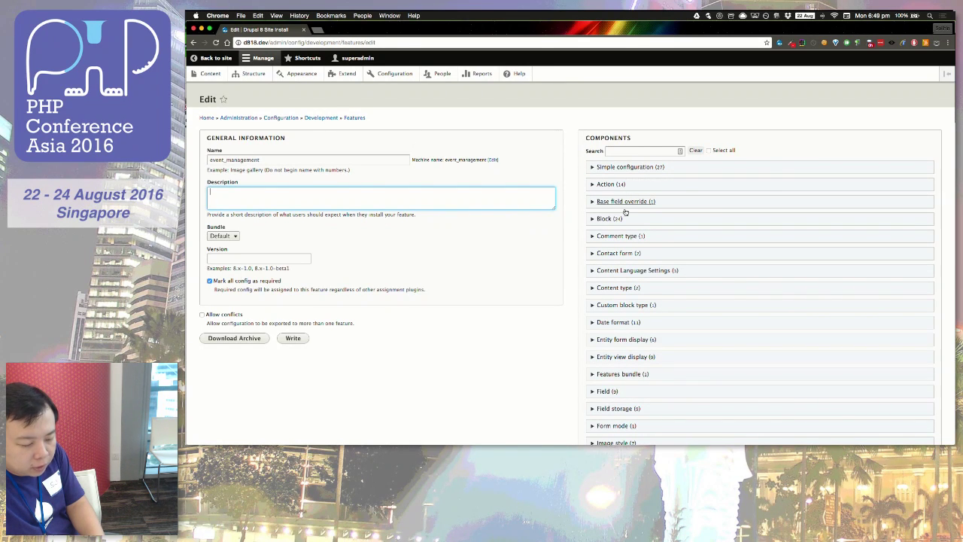
Step: Include the Brands taxonomy vocabulary in the feature's components
scroll(617, 275, down, 1)
click(617, 278)
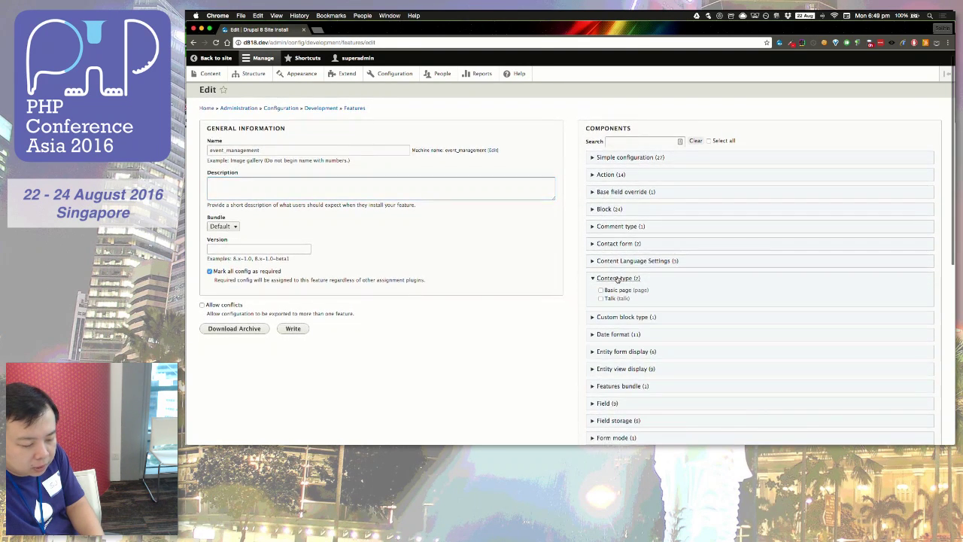
scroll(613, 290, down, 1)
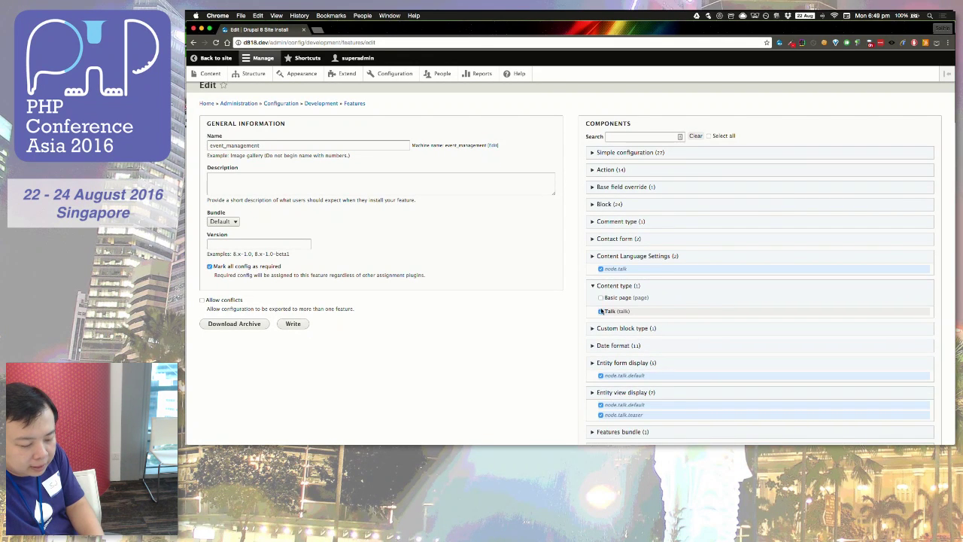
scroll(613, 336, down, 3)
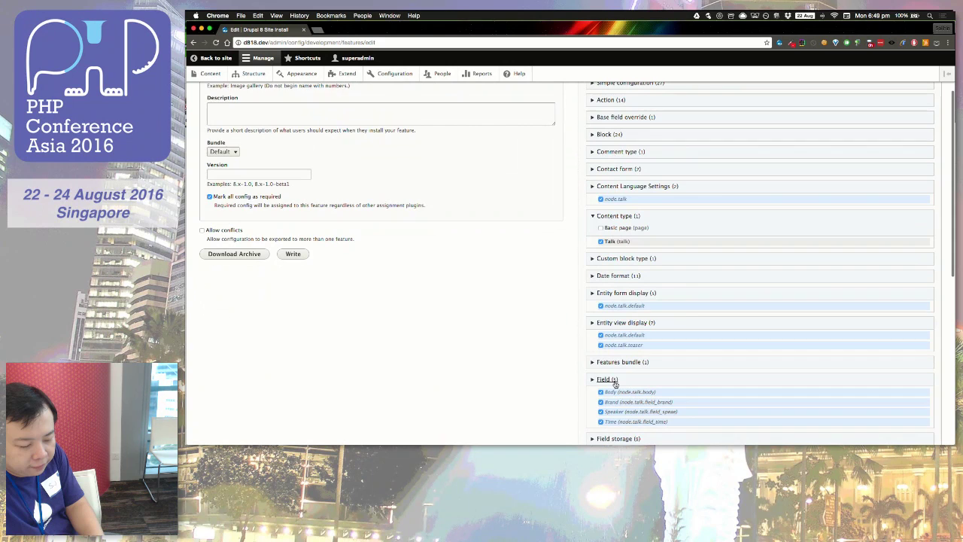
scroll(615, 384, down, 2)
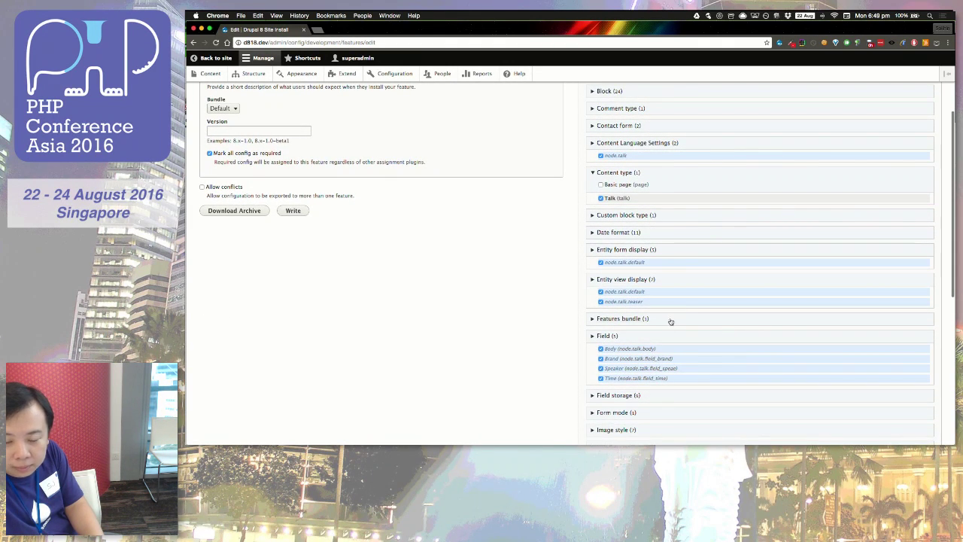
scroll(673, 305, down, 3)
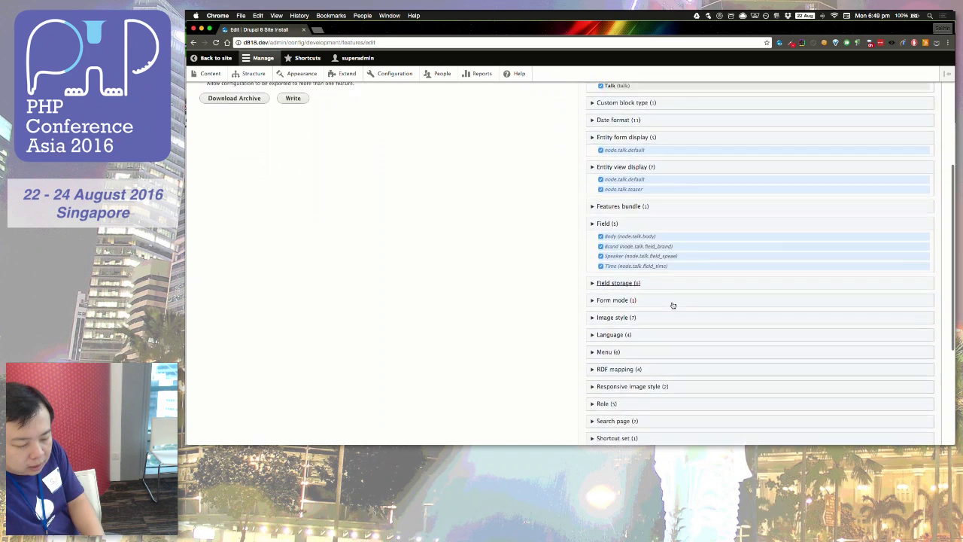
scroll(673, 305, down, 1)
scroll(672, 306, up, 2)
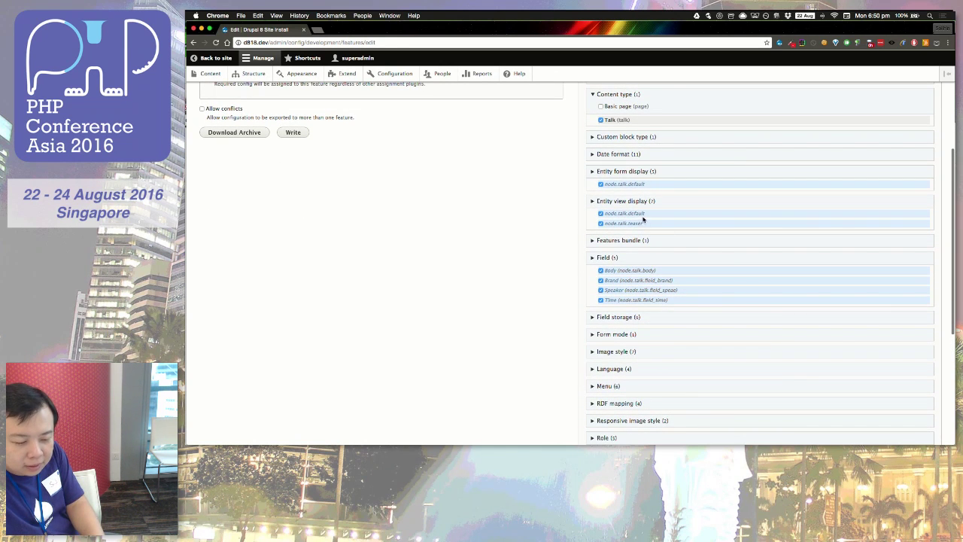
scroll(643, 207, up, 1)
scroll(644, 207, up, 1)
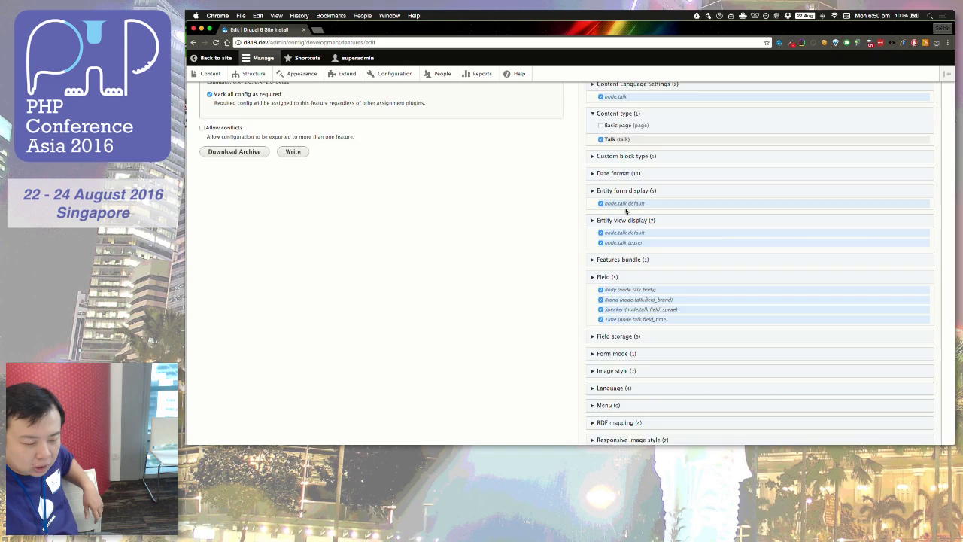
scroll(626, 211, up, 10)
scroll(625, 212, down, 20)
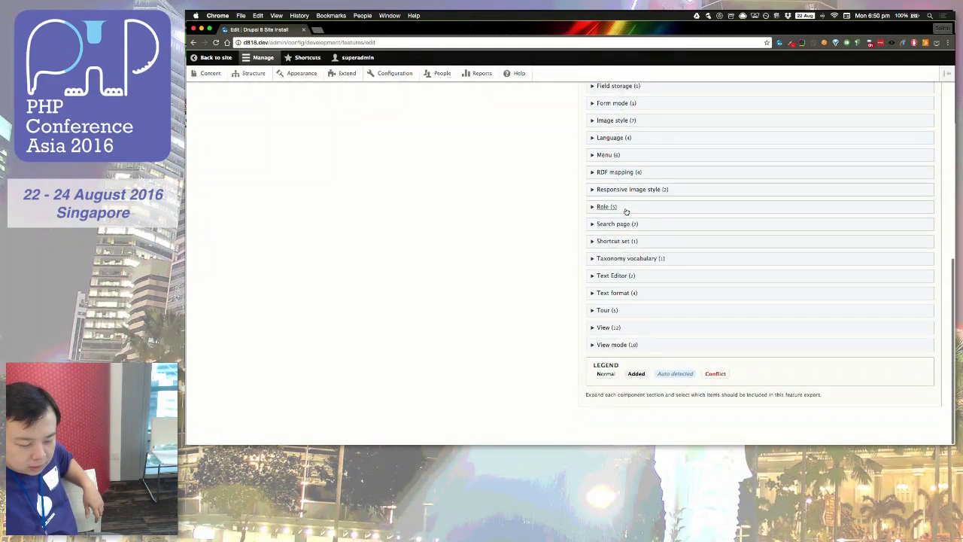
click(615, 260)
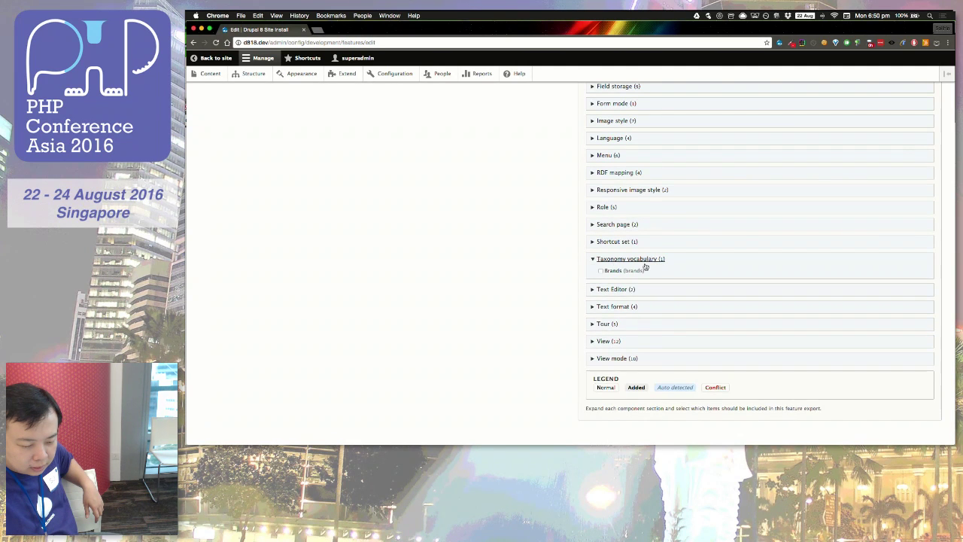
click(601, 271)
Step: Include the Speaker role in the feature
scroll(719, 296, up, 2)
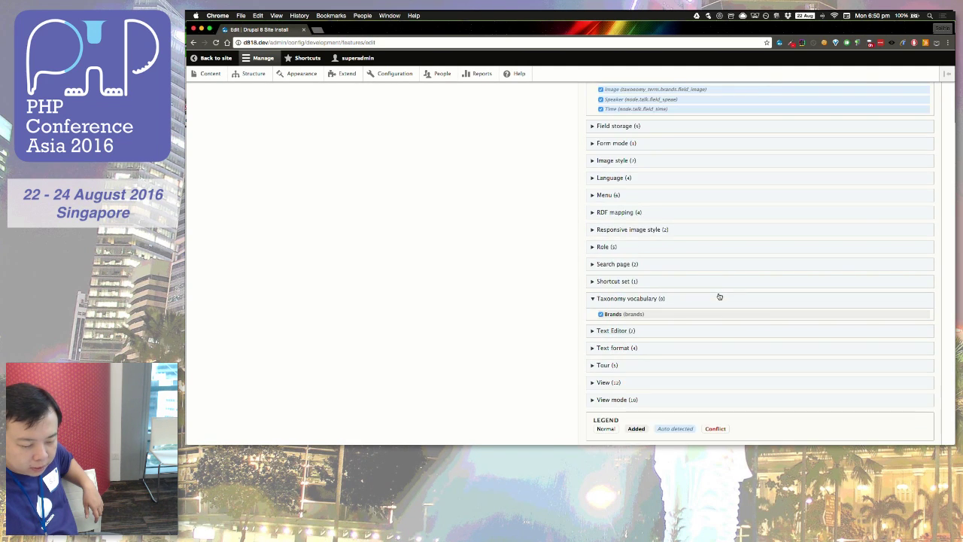
scroll(694, 254, up, 5)
scroll(694, 253, up, 1)
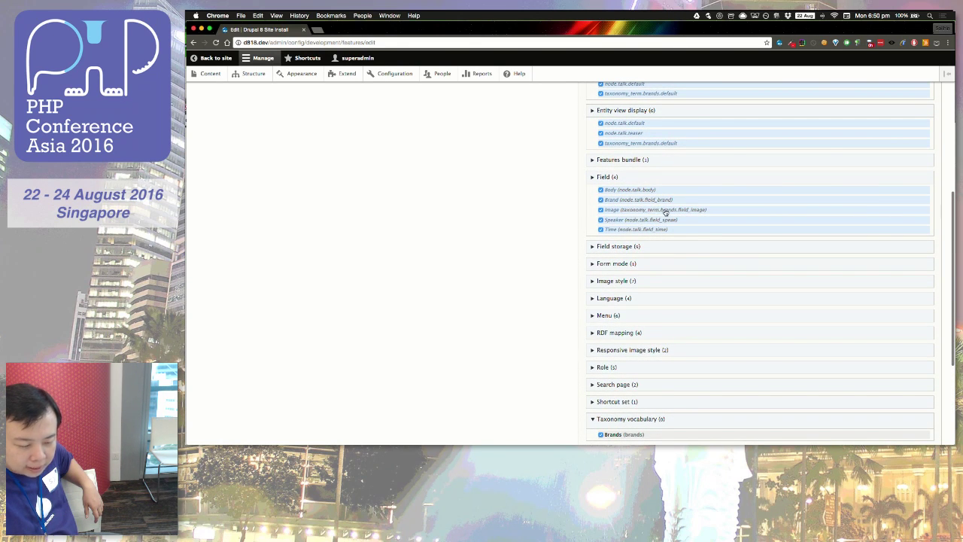
scroll(696, 214, up, 5)
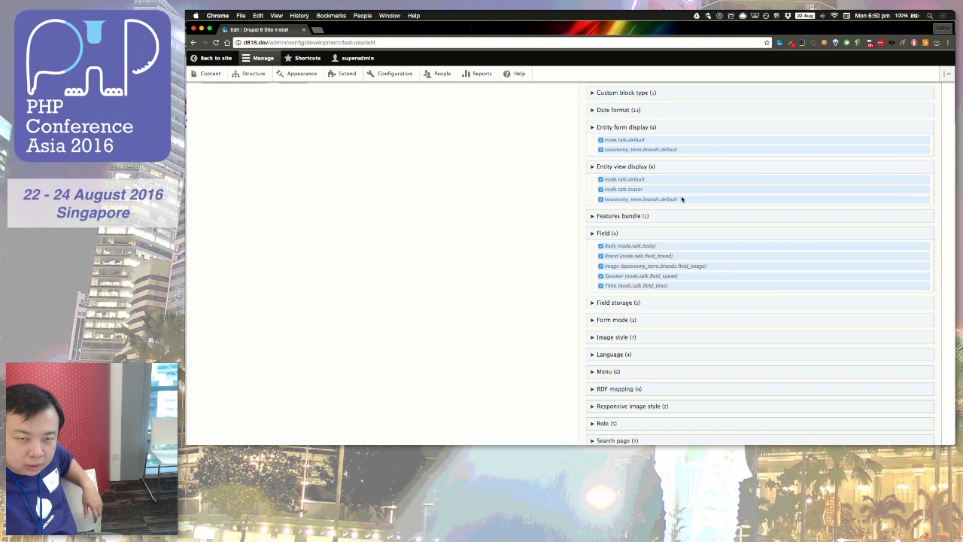
scroll(542, 218, up, 4)
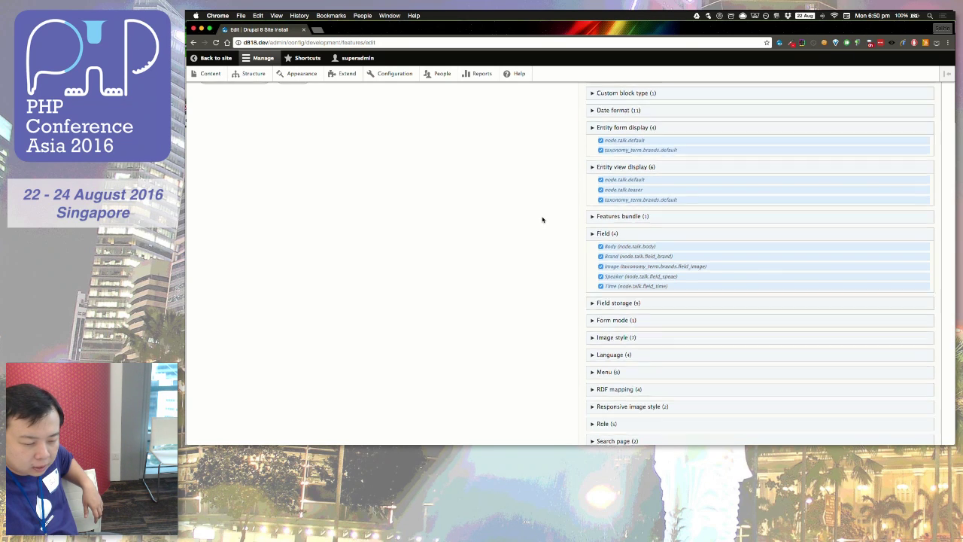
scroll(553, 267, up, 3)
scroll(553, 267, down, 10)
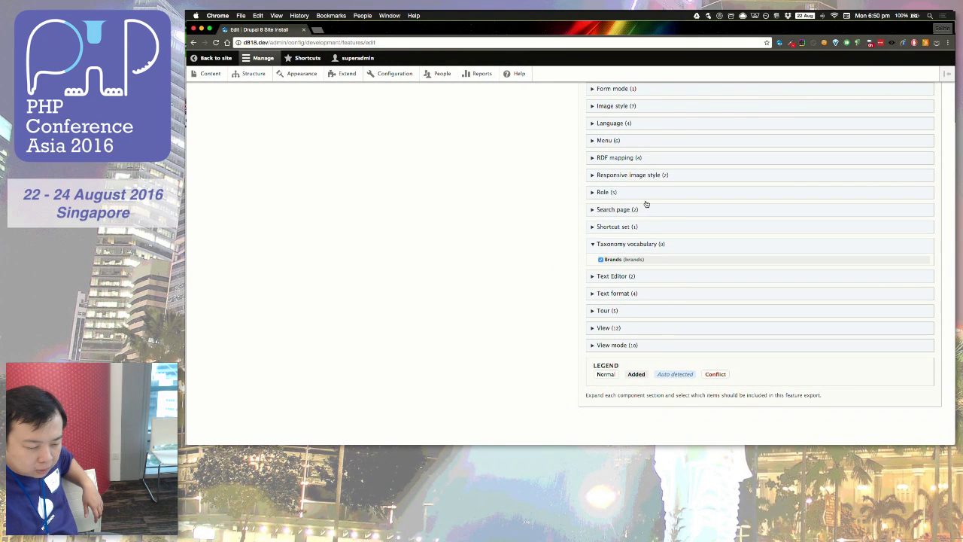
click(645, 197)
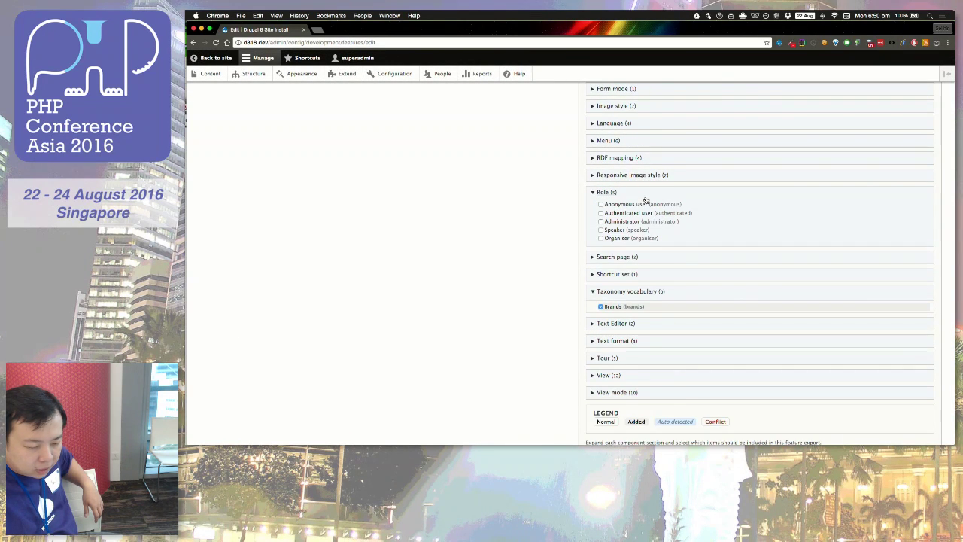
click(612, 230)
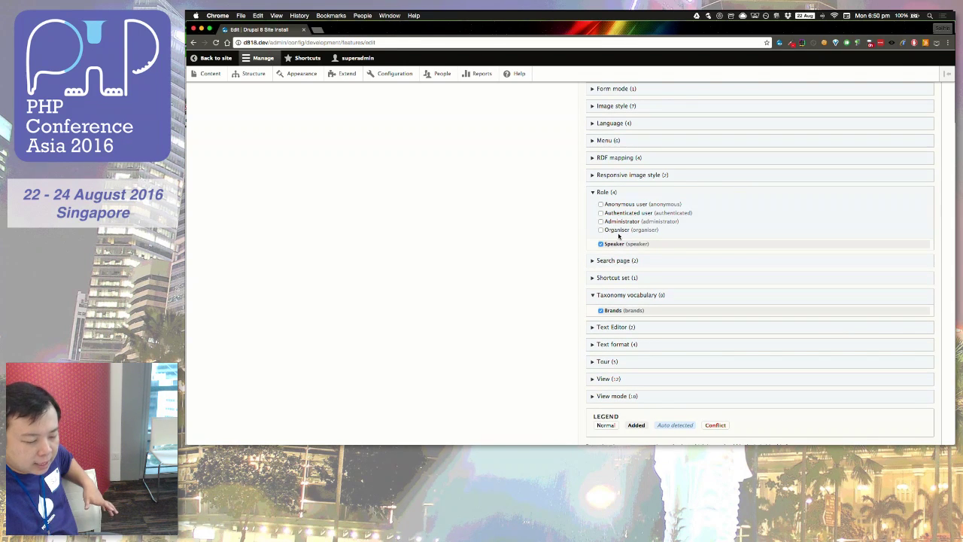
Step: Include the Content view in the feature
scroll(604, 337, down, 3)
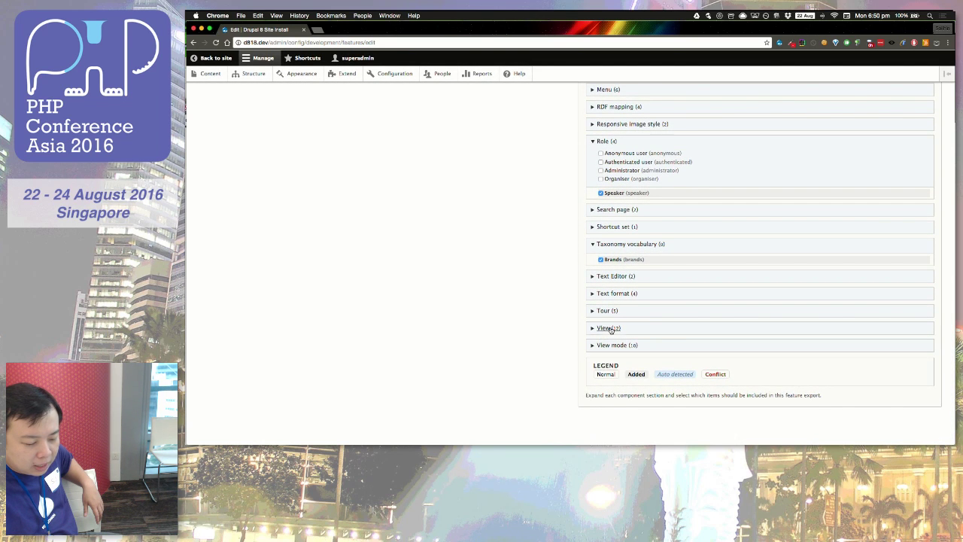
click(607, 328)
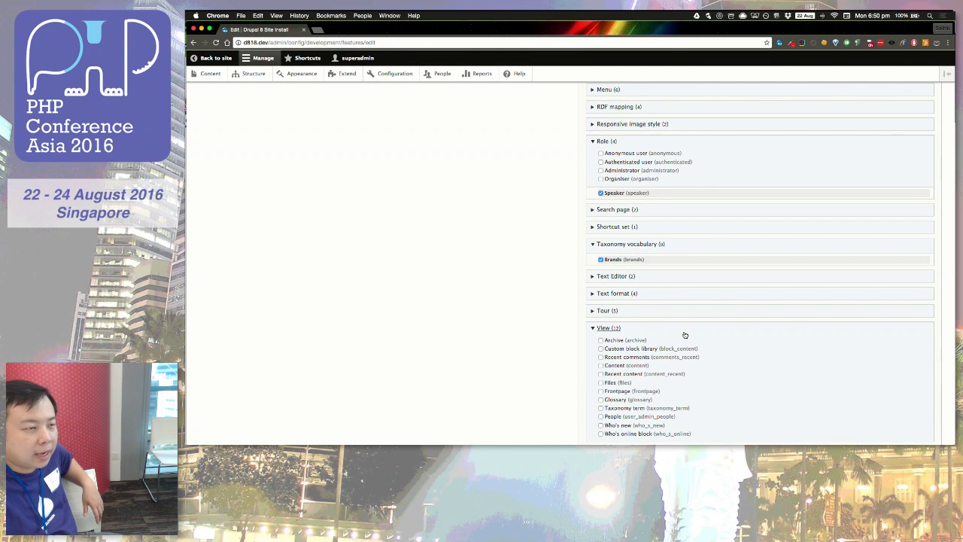
scroll(685, 335, down, 2)
scroll(685, 335, down, 1)
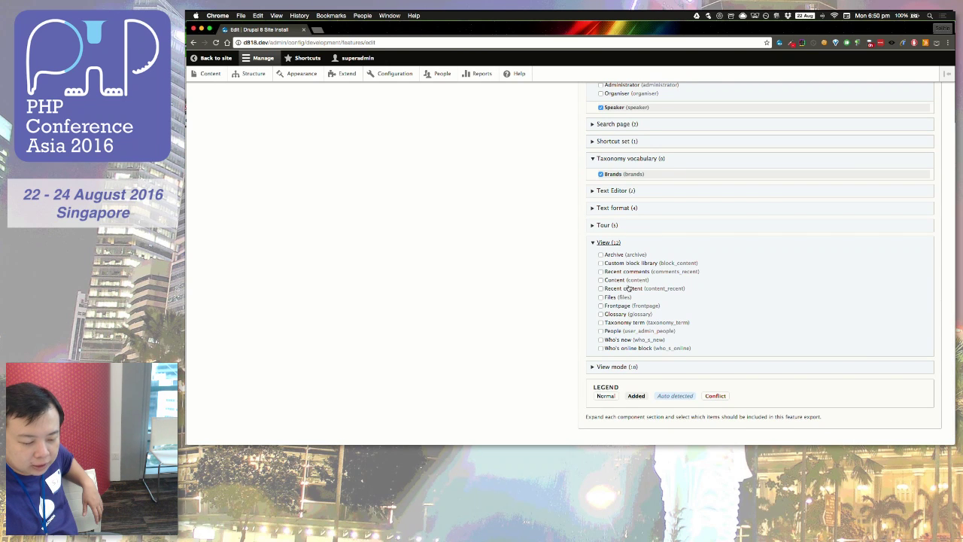
click(620, 280)
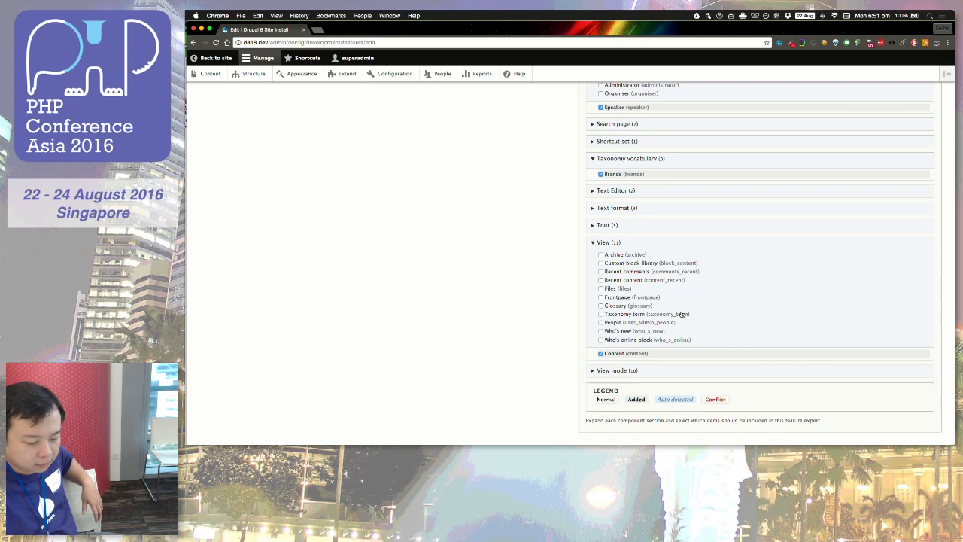
Step: Write the event_management feature to modules/custom/event_management
scroll(692, 280, up, 6)
scroll(692, 279, up, 12)
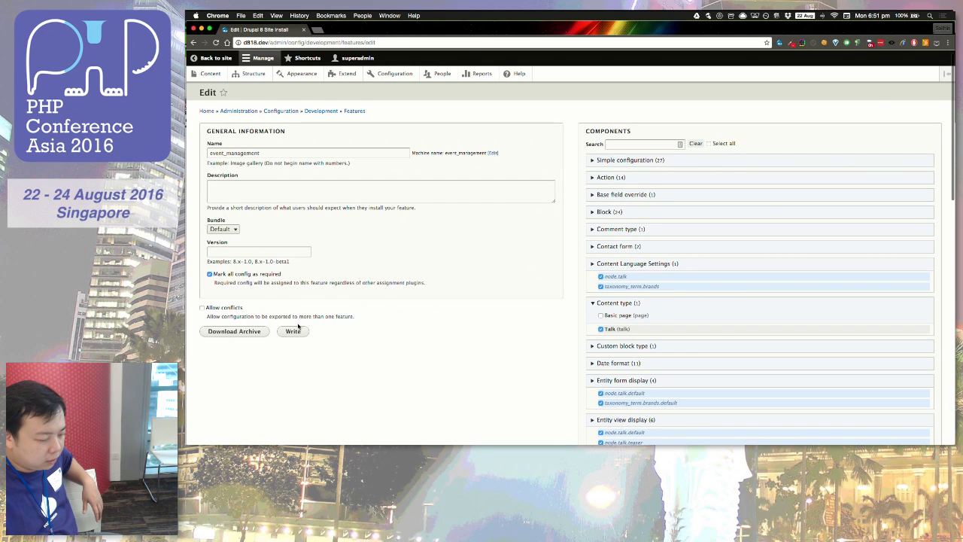
click(293, 331)
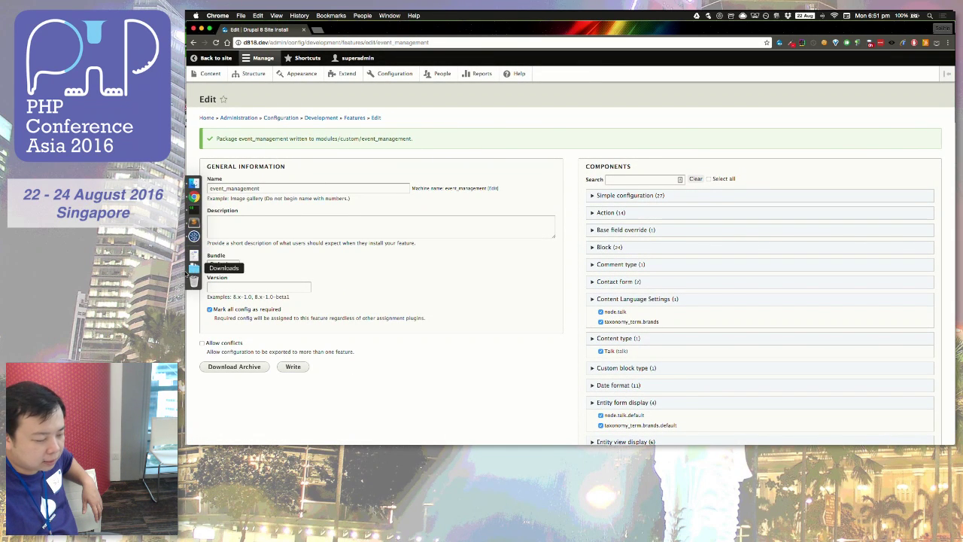
click(194, 236)
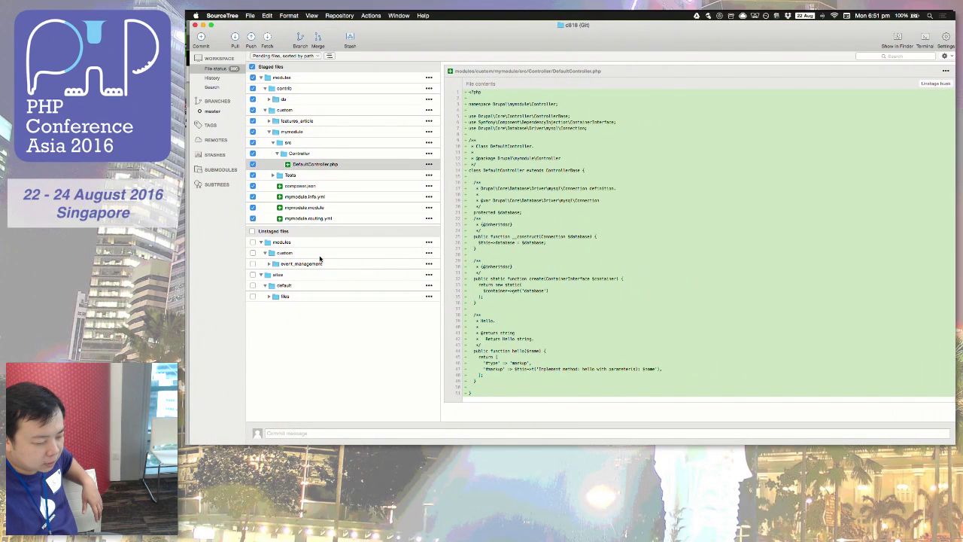
Step: Expand the event_management config/install and optional folders under Unstaged files
click(267, 264)
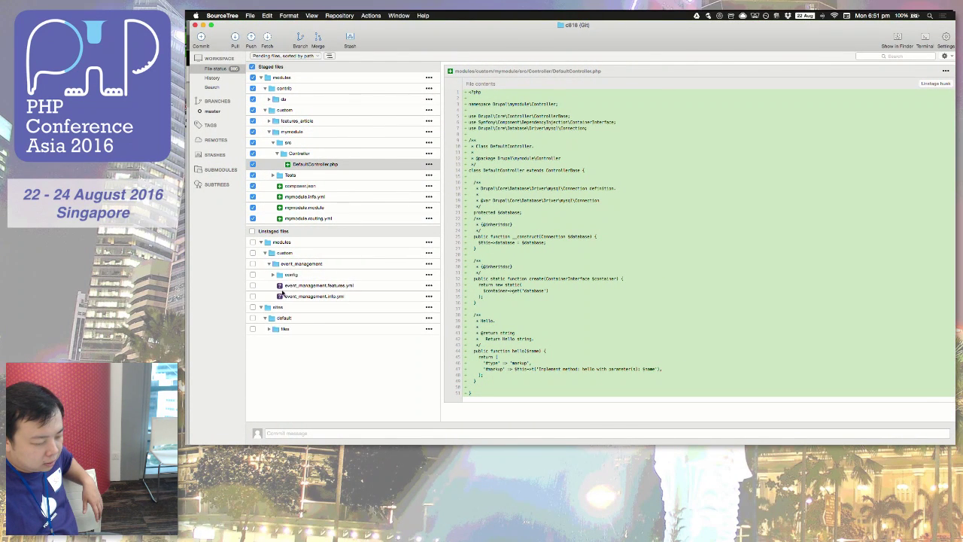
click(273, 276)
click(270, 351)
click(261, 331)
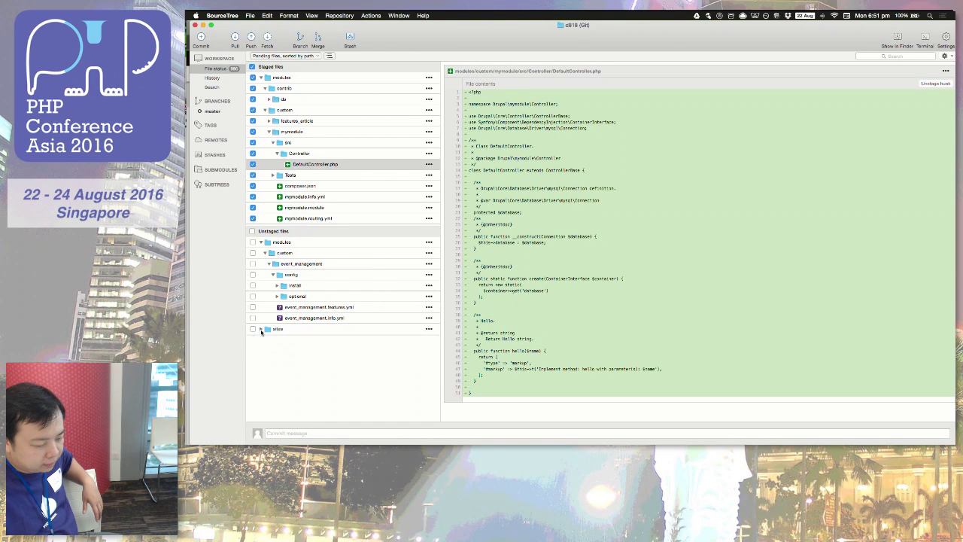
click(280, 288)
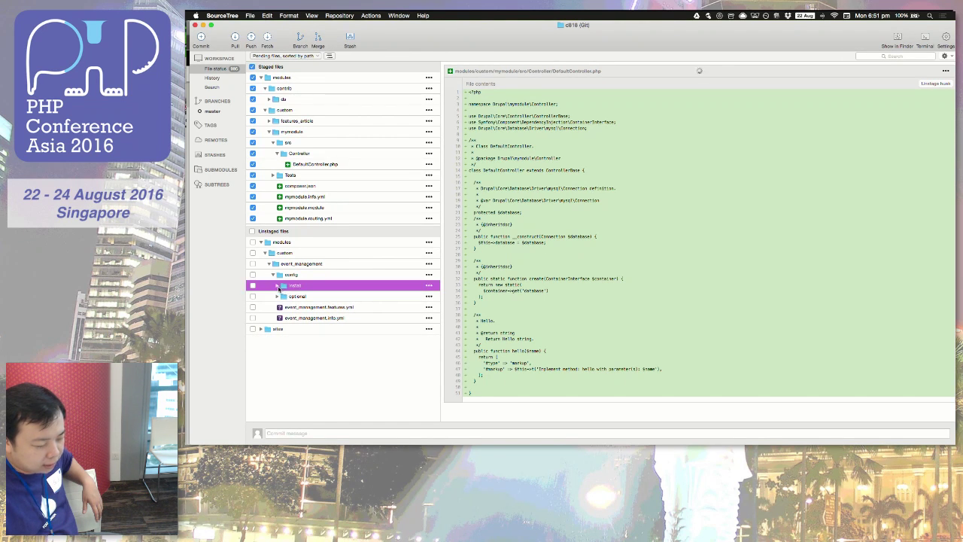
click(278, 287)
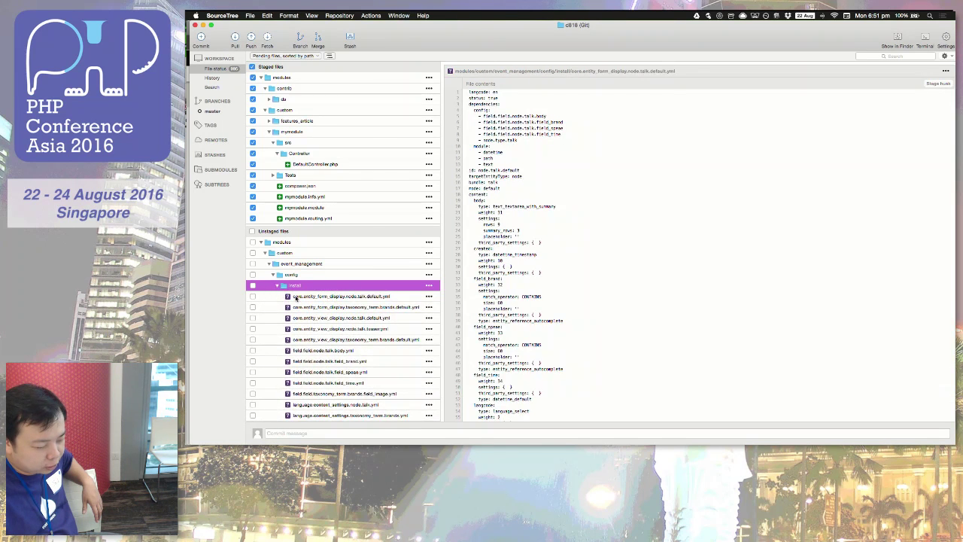
scroll(296, 298, down, 5)
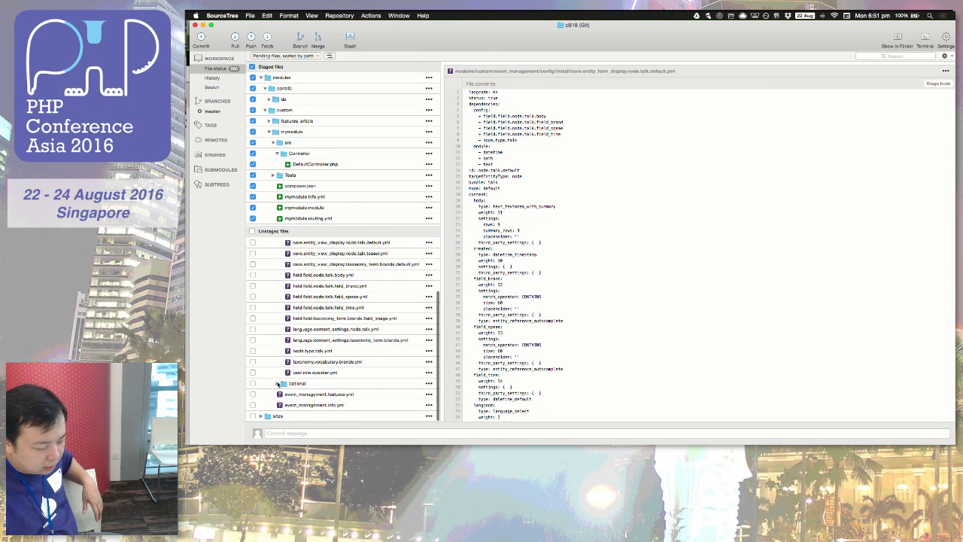
click(278, 383)
scroll(286, 362, down, 1)
Step: Compare event_management.features.yml and event_management.info.yml, then preview node.type.talk.yml
click(306, 396)
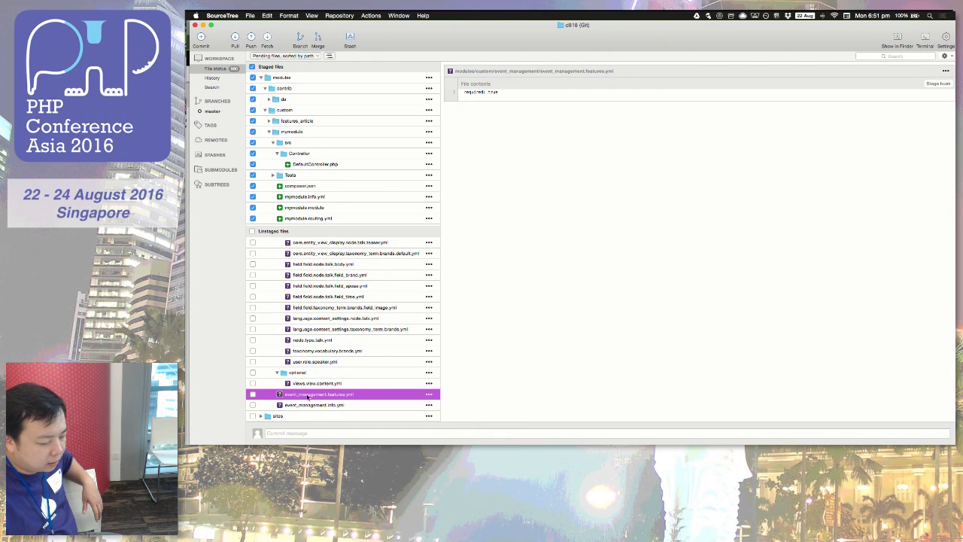
click(314, 405)
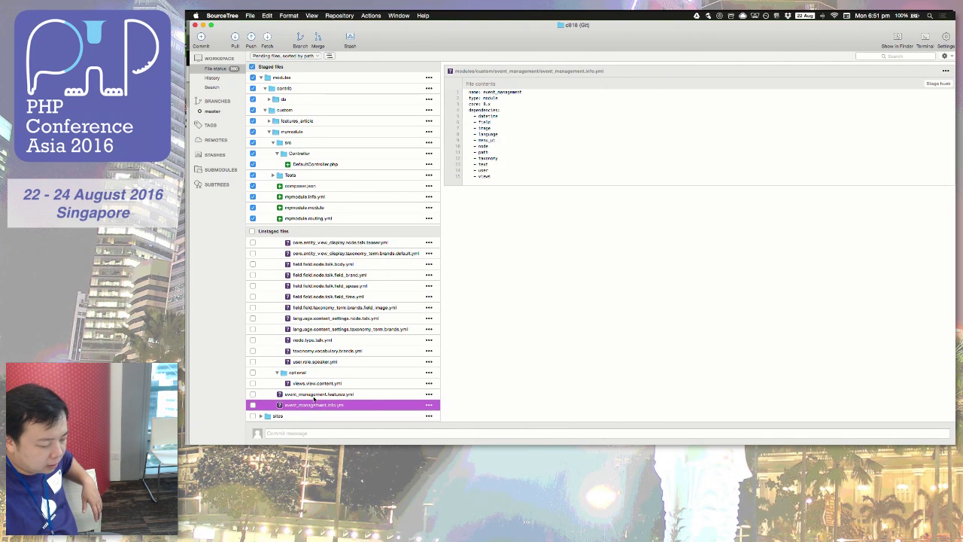
click(314, 395)
click(311, 405)
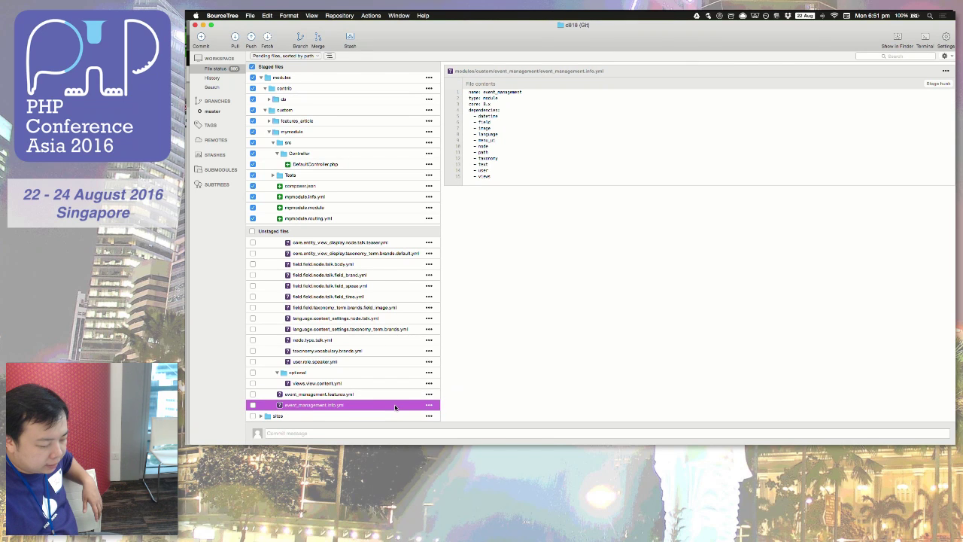
click(362, 395)
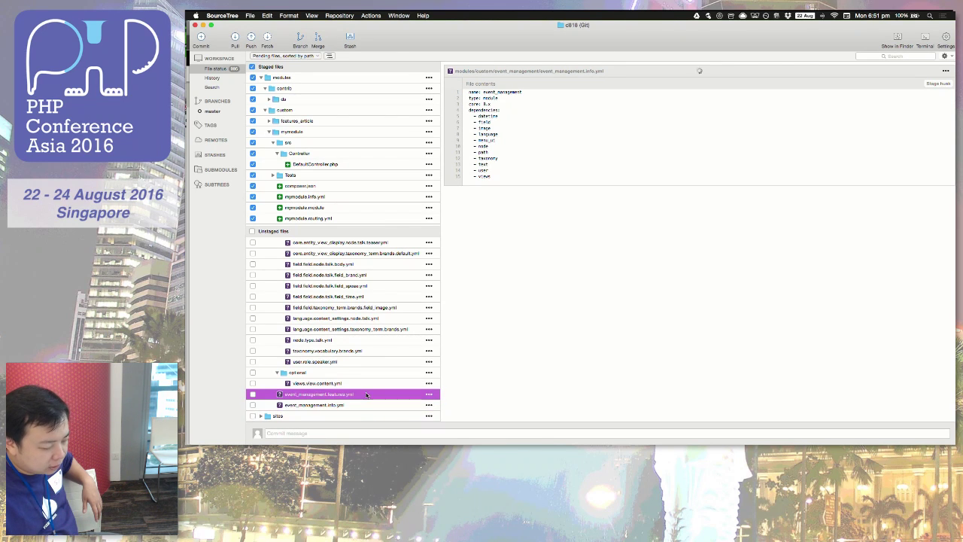
click(356, 406)
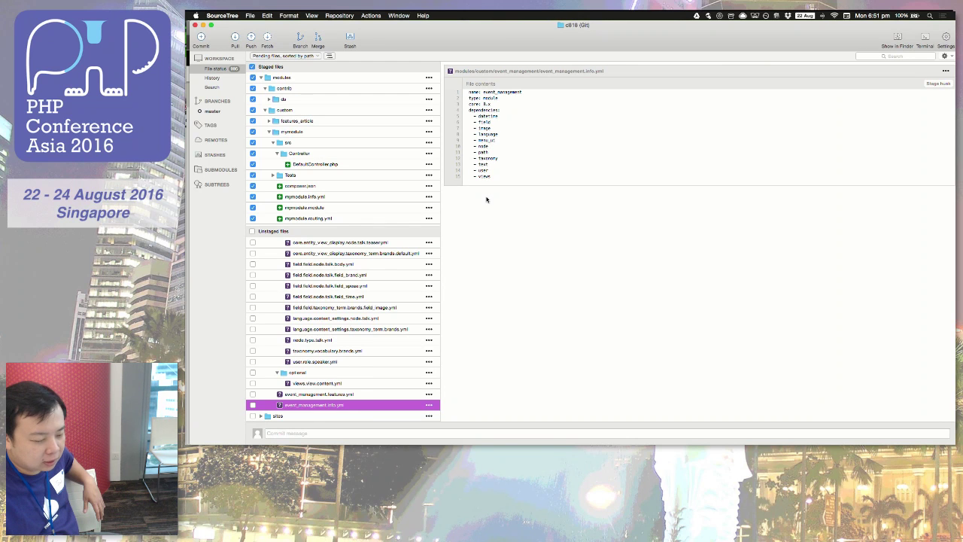
scroll(325, 331, up, 5)
scroll(323, 332, down, 4)
scroll(323, 332, down, 2)
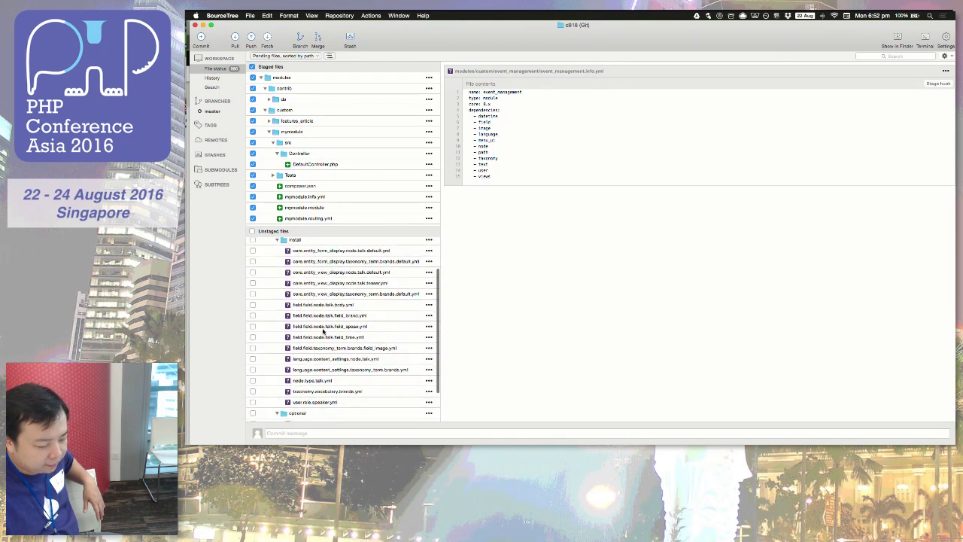
scroll(324, 331, up, 3)
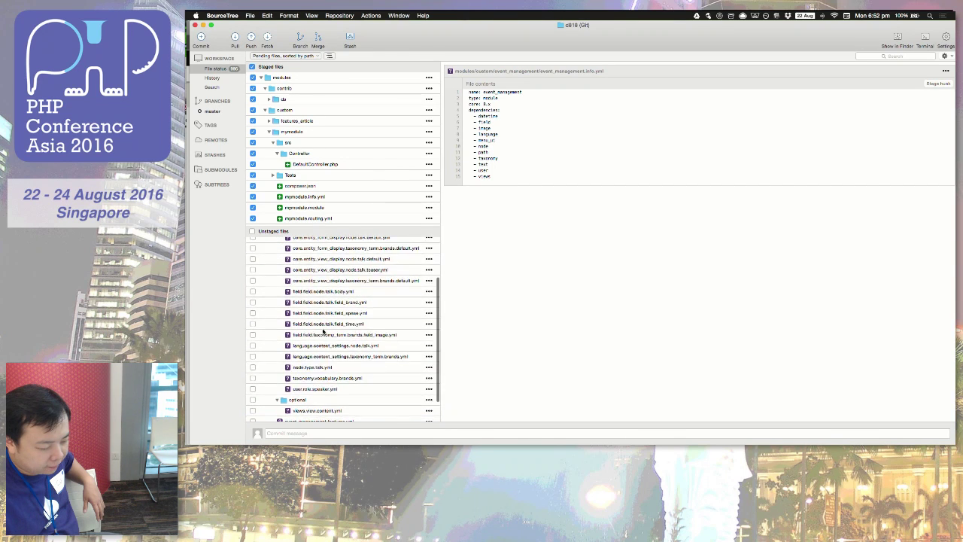
click(315, 382)
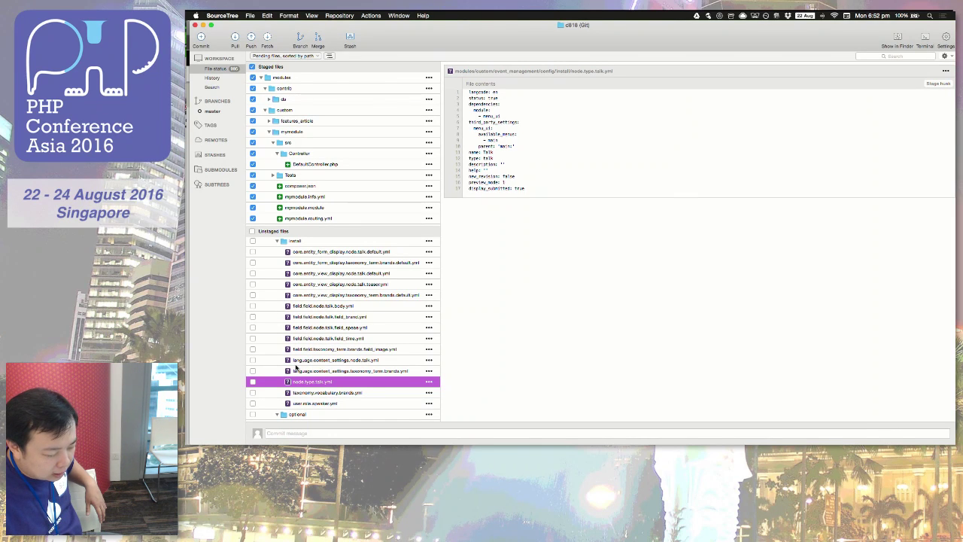
Step: Preview taxonomy.vocabulary.brands.yml, the brands field_image config, and core.entity_view_display.taxonomy_term.brands.default.yml
click(307, 393)
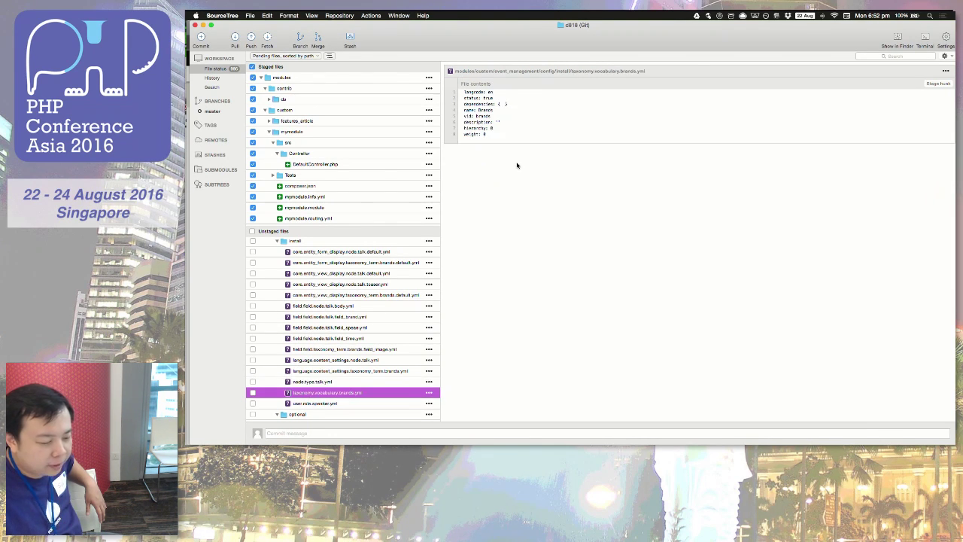
click(518, 124)
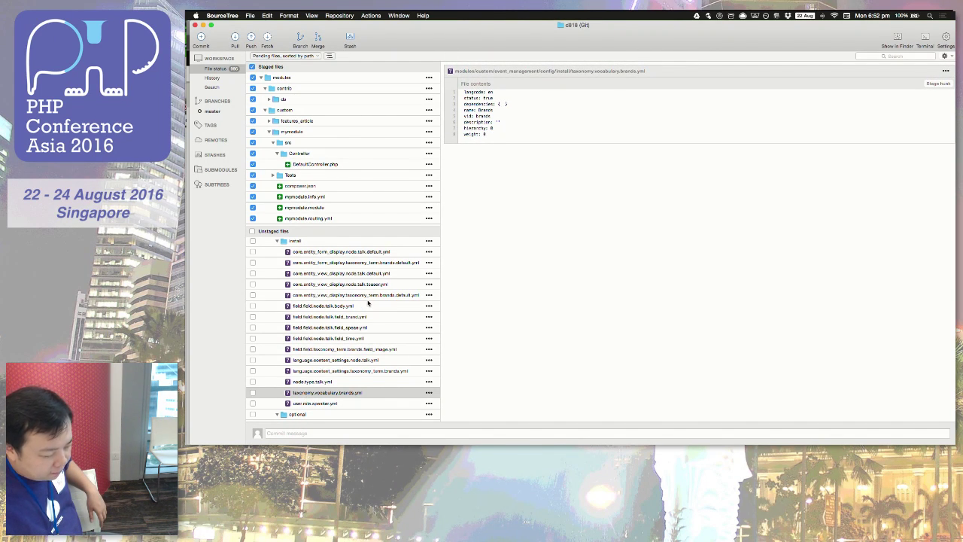
click(337, 349)
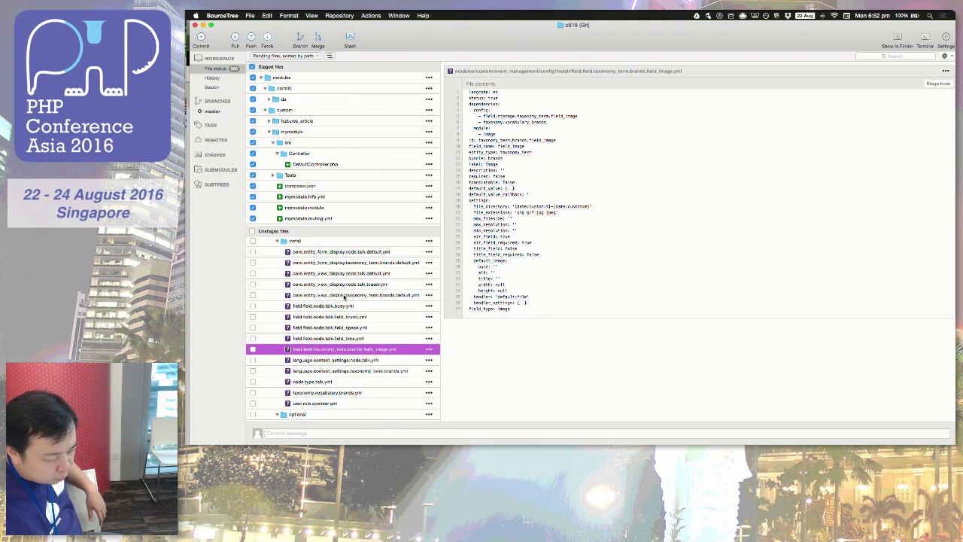
click(344, 295)
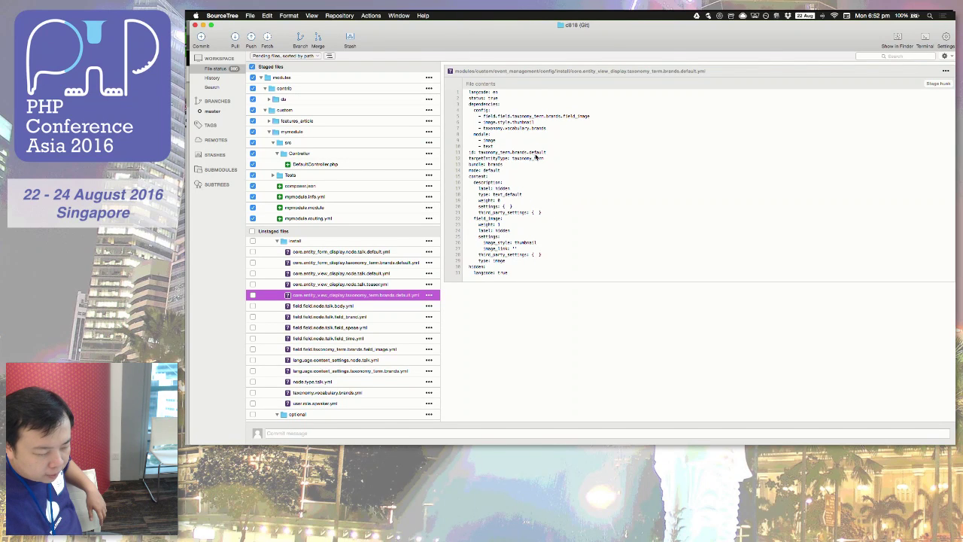
click(518, 122)
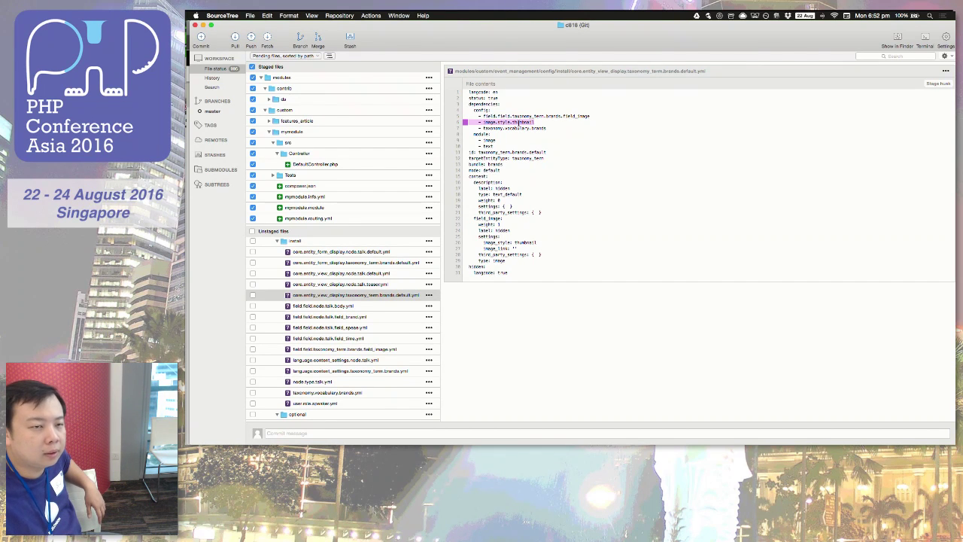
click(520, 147)
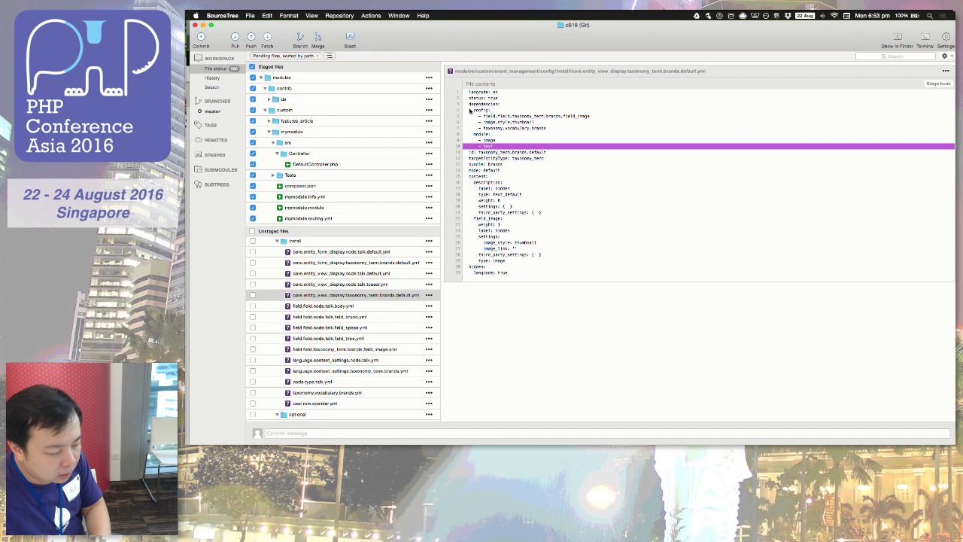
click(525, 122)
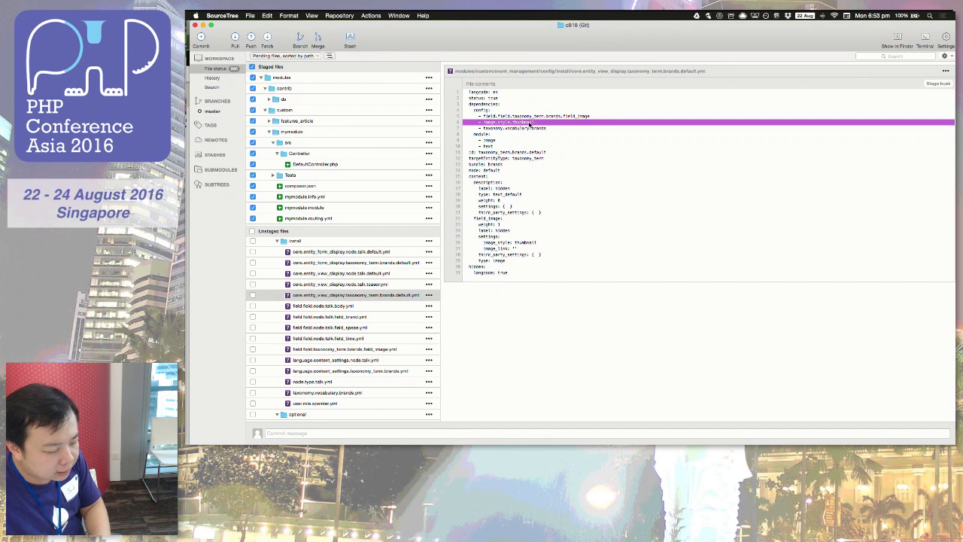
click(383, 296)
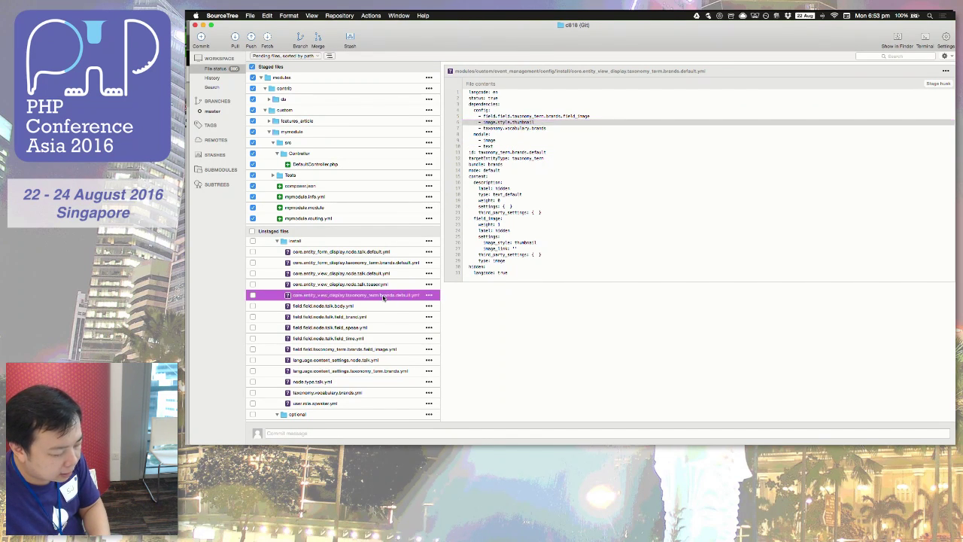
Step: Open the brands view display YAML in Sublime Text, then return to the Features page in Chrome
right_click(384, 296)
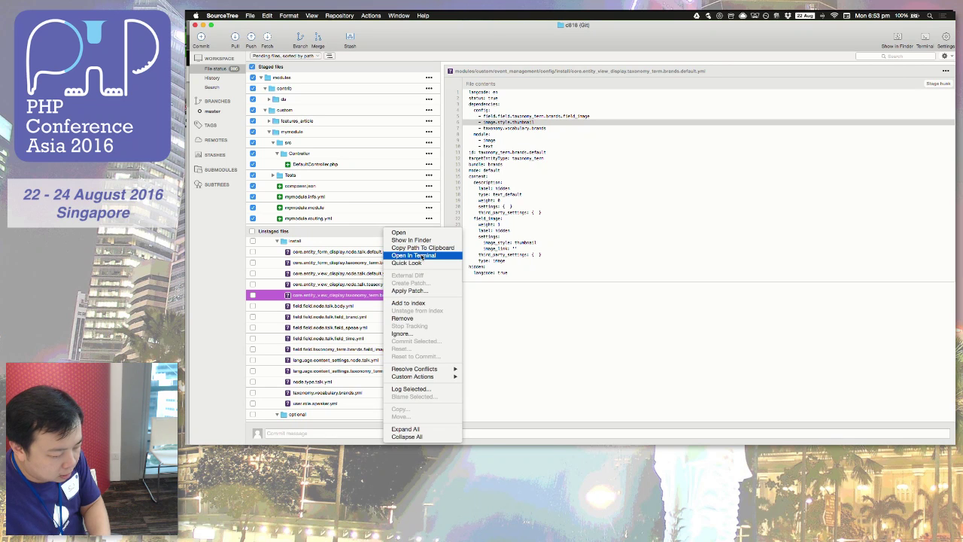
click(420, 233)
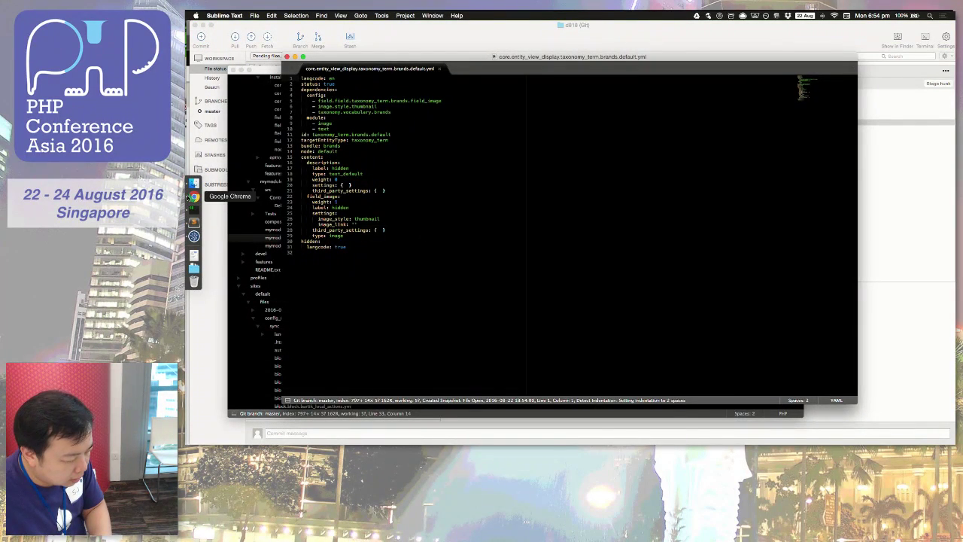
click(193, 197)
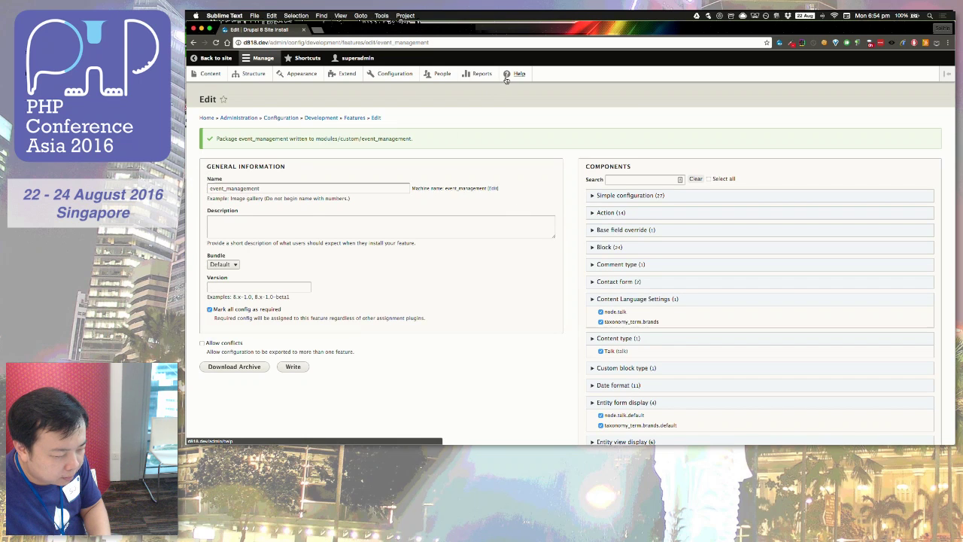
Step: From the Configuration page, find 'image' and open the Image styles list showing Thumbnail (100×100)
click(393, 74)
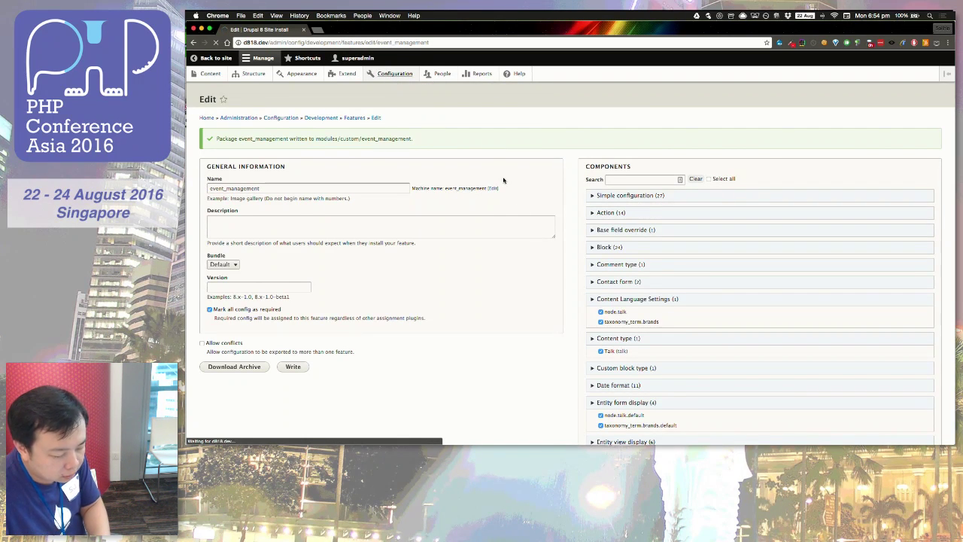
key(super+f)
text(image)
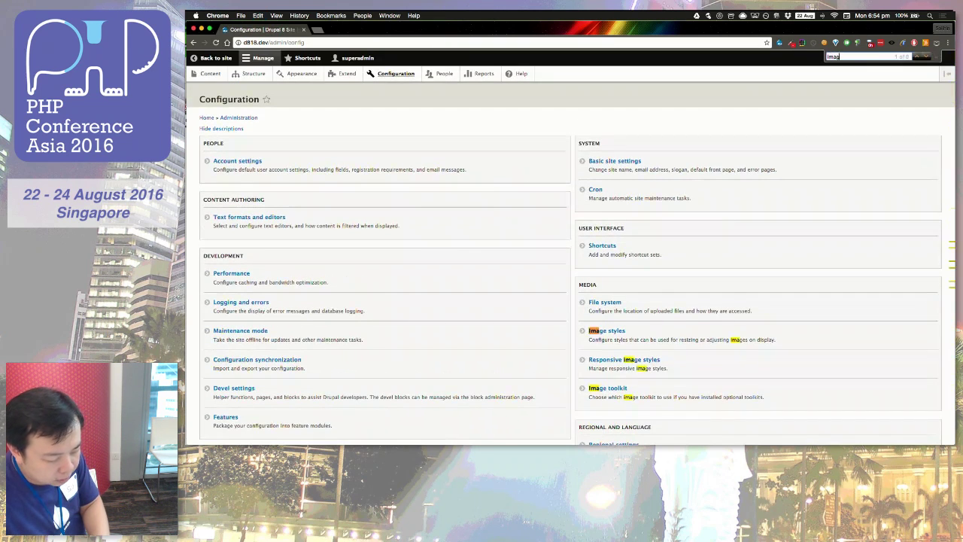
click(619, 332)
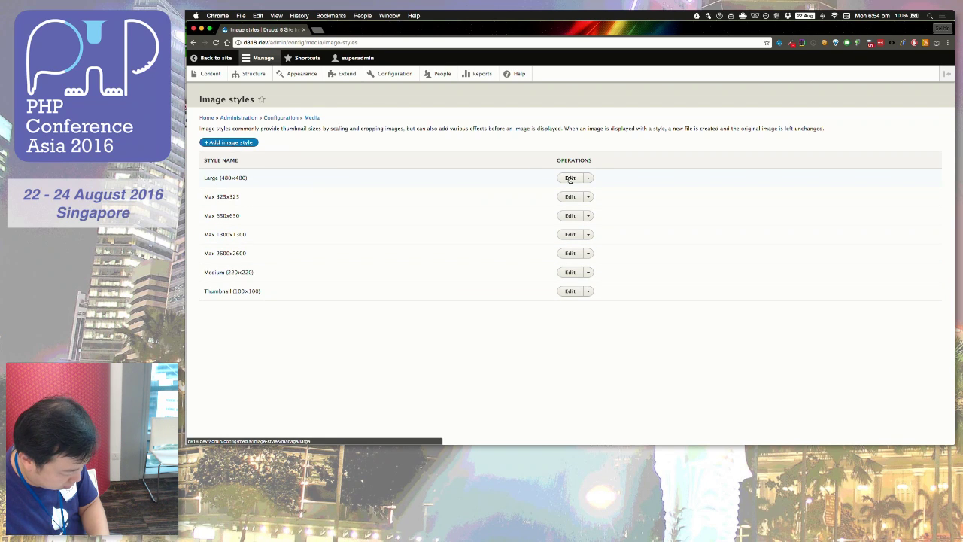
Step: Return to the Configuration page and search it for 'configure' and then 'manage'
mouse_move(189, 255)
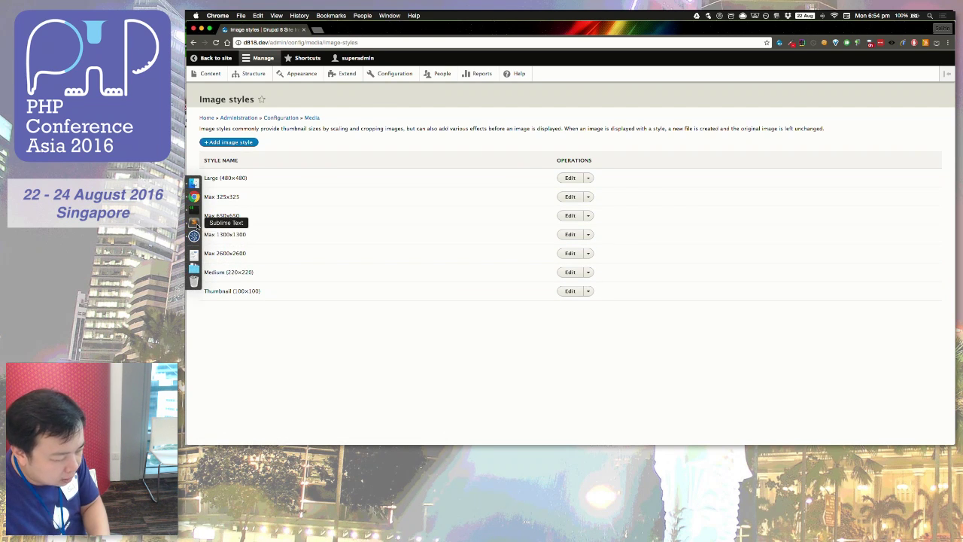
click(395, 74)
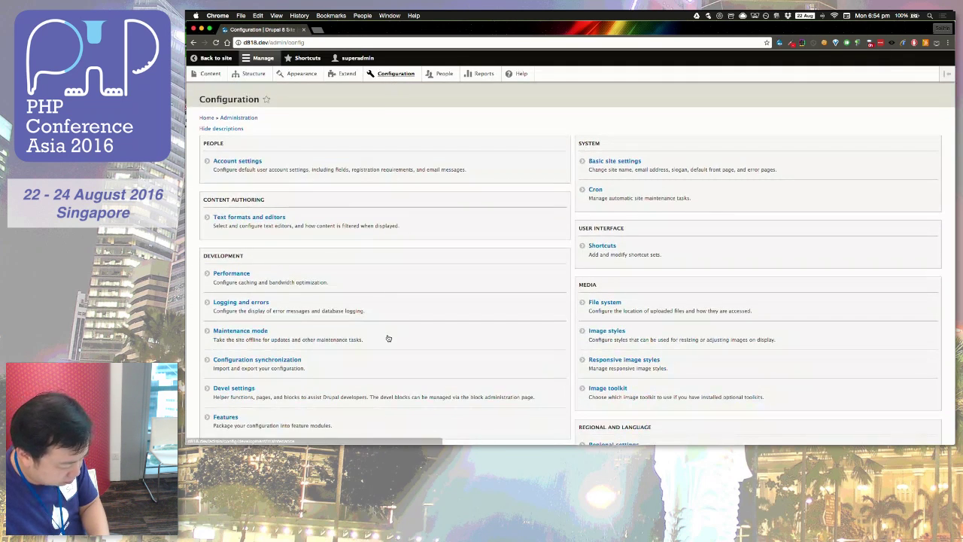
key(super+f)
text(configure)
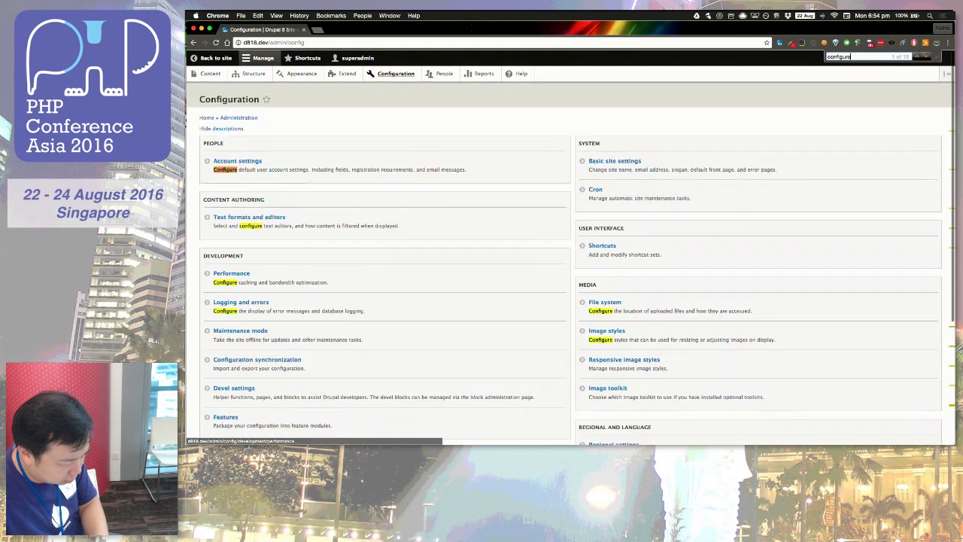
scroll(316, 316, down, 5)
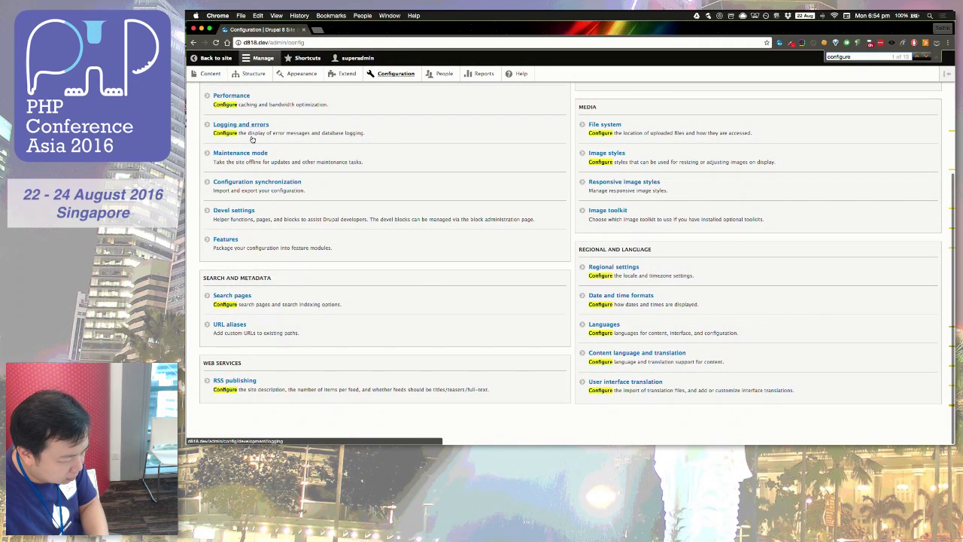
scroll(250, 125, up, 1)
scroll(251, 125, up, 2)
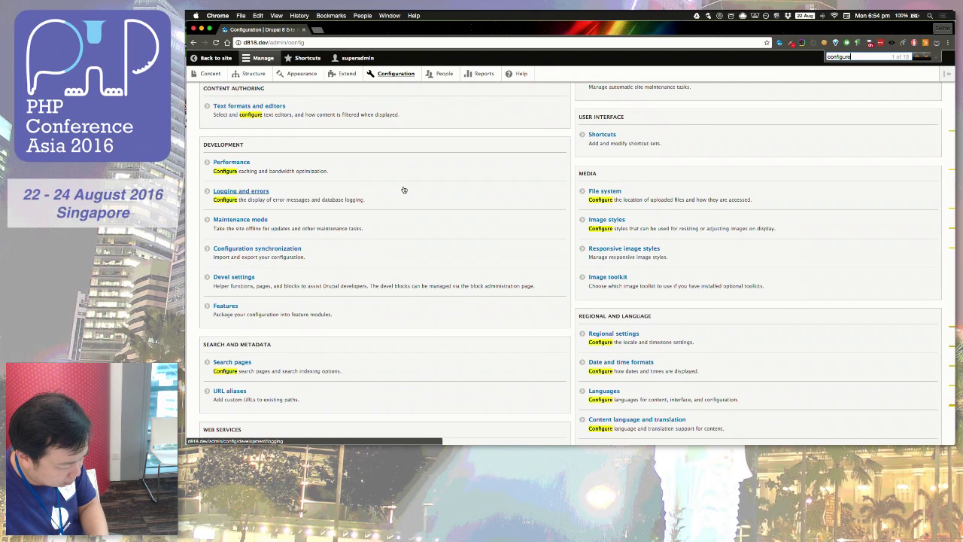
key(super+f)
text(manage)
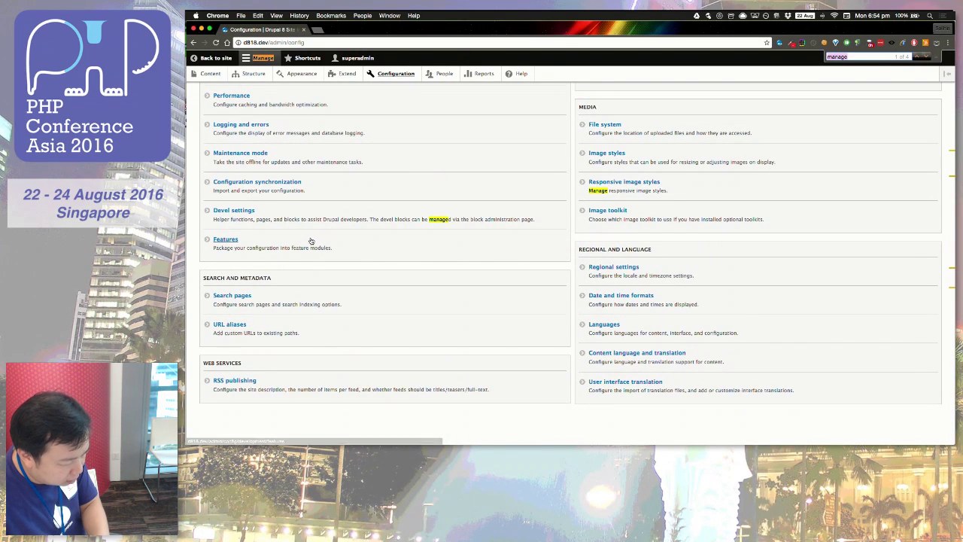
Step: Open Configuration synchronization (1 changed, 29 removed) and review the core.extension differences
click(294, 186)
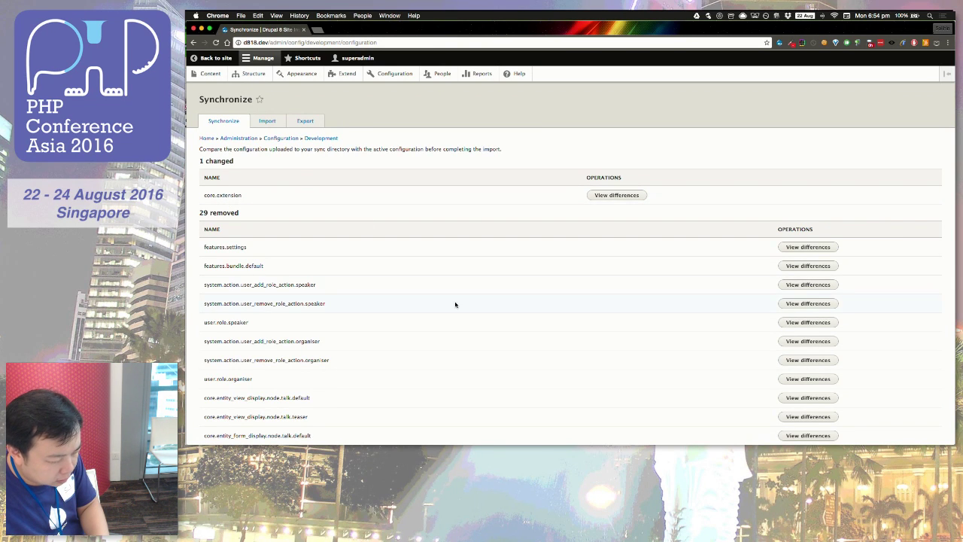
scroll(459, 302, down, 8)
scroll(571, 308, down, 4)
scroll(630, 316, up, 10)
click(631, 196)
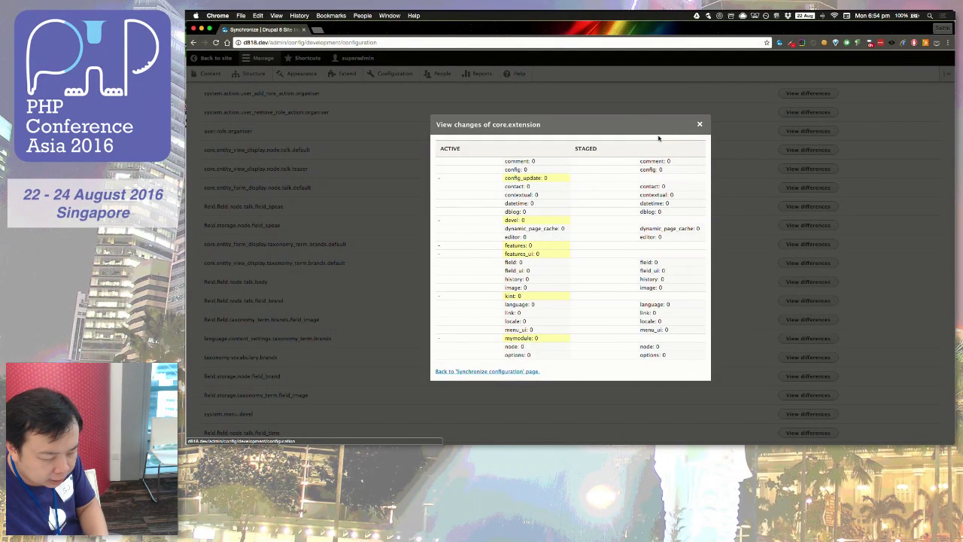
key(Escape)
scroll(456, 198, down, 6)
scroll(455, 198, down, 4)
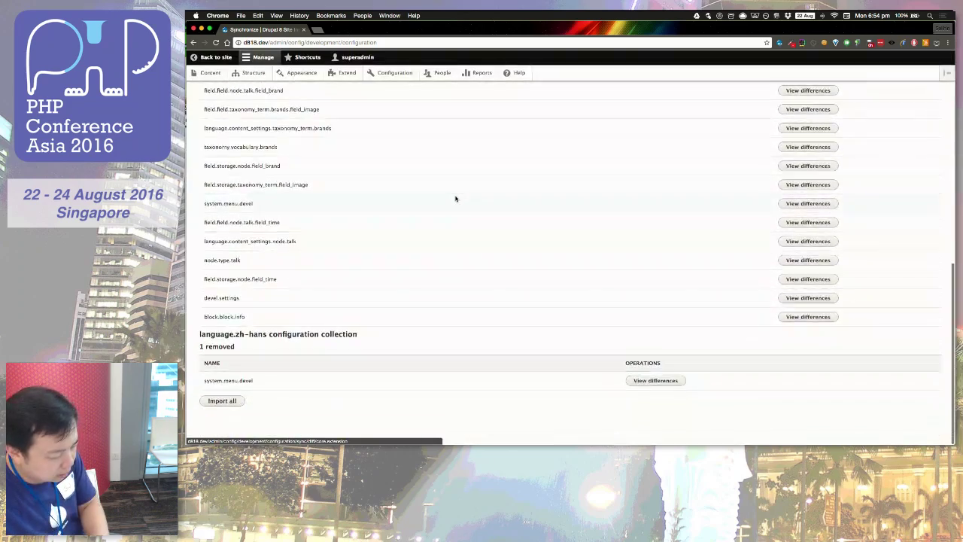
scroll(455, 198, up, 10)
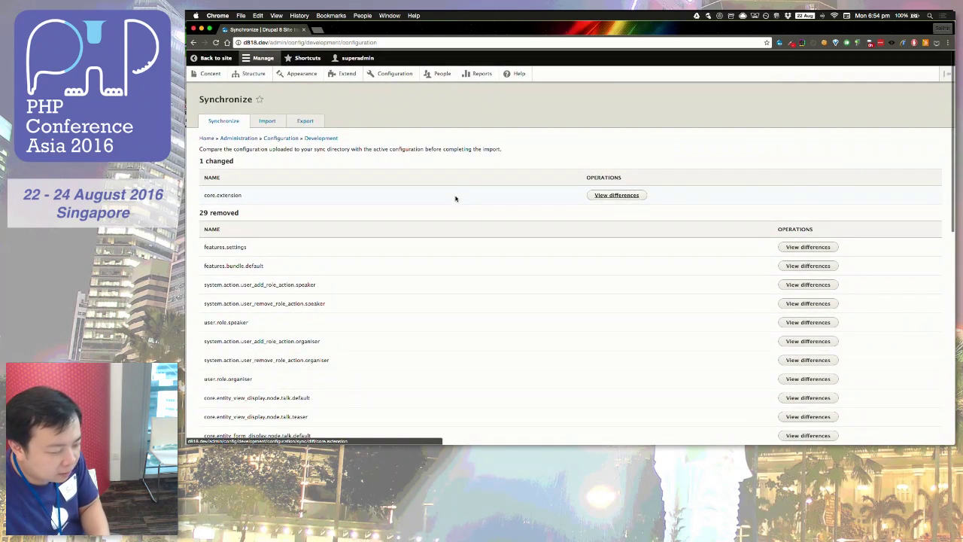
Step: Switch through Mission Control to the Sublime Text window showing the brands display YAML
key(ctrl+Up)
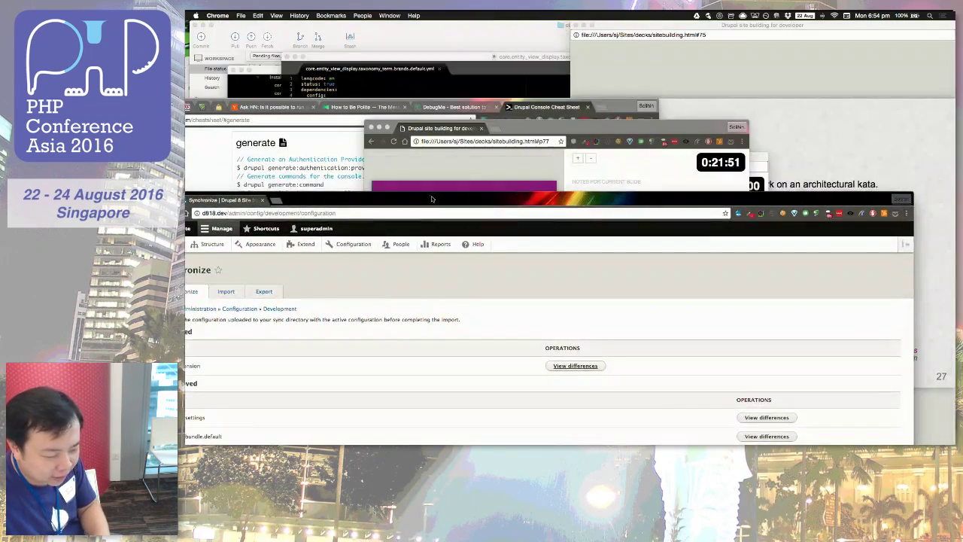
click(431, 195)
key(ctrl+Up)
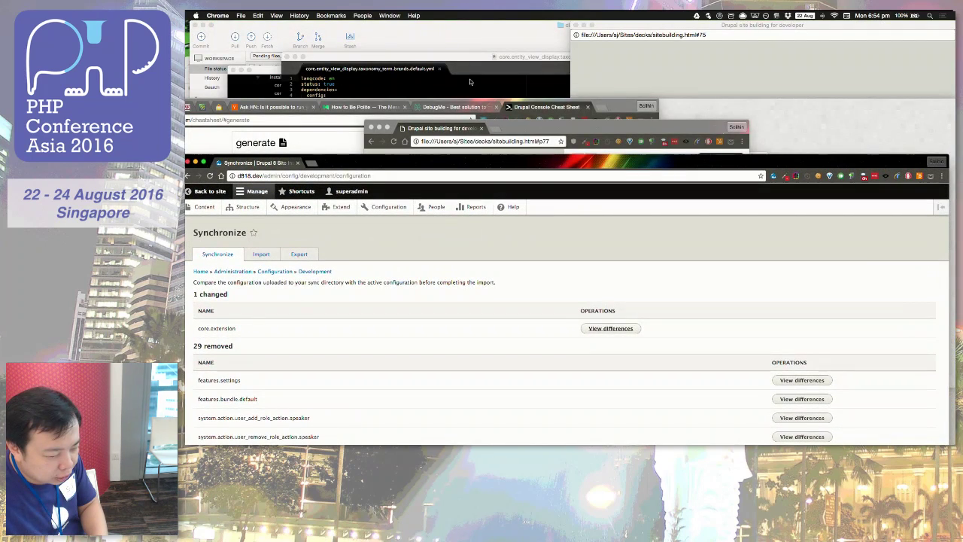
click(421, 82)
Step: Replace 'thumbnail' with 'large' on lines 6 and 26 of the brands display YAML, saving it
click(386, 134)
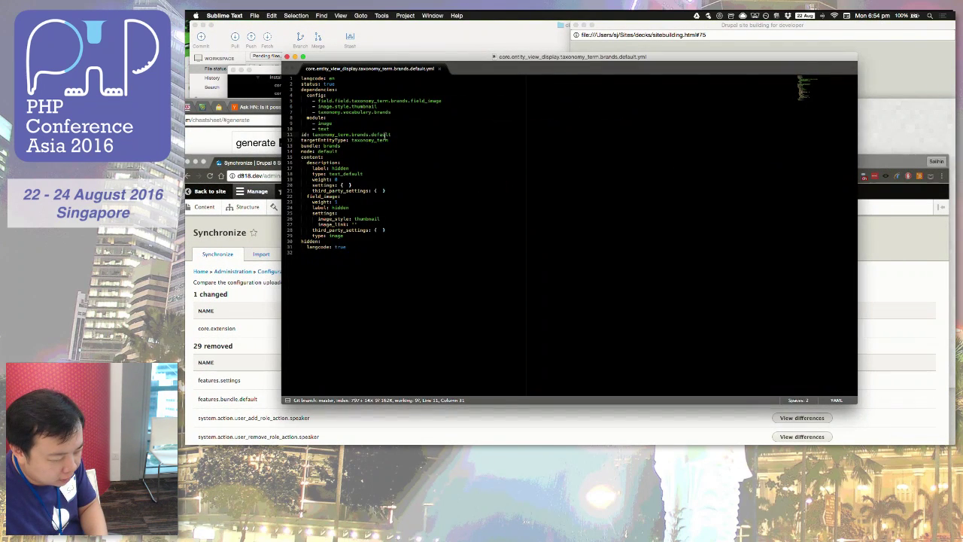
double_click(362, 107)
text(large)
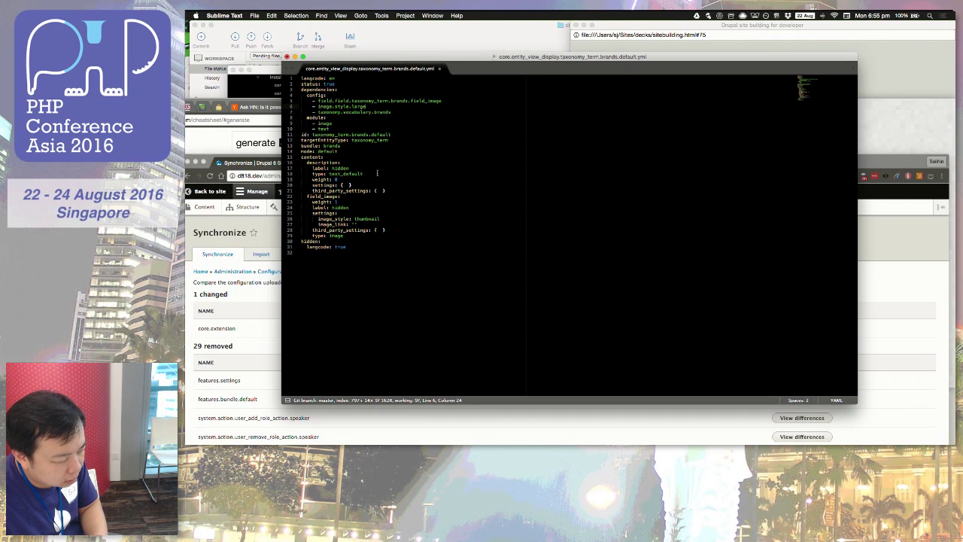
key(super+s)
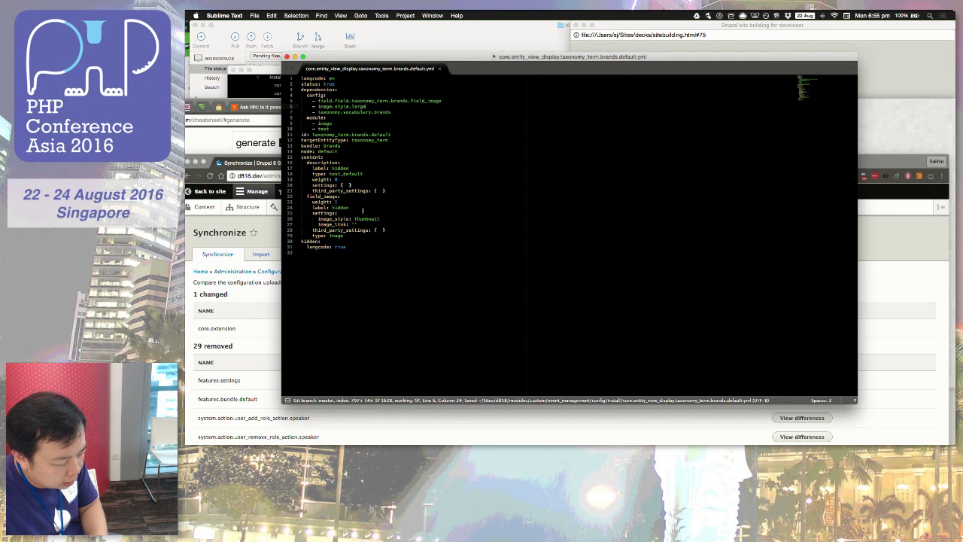
double_click(366, 218)
text(large)
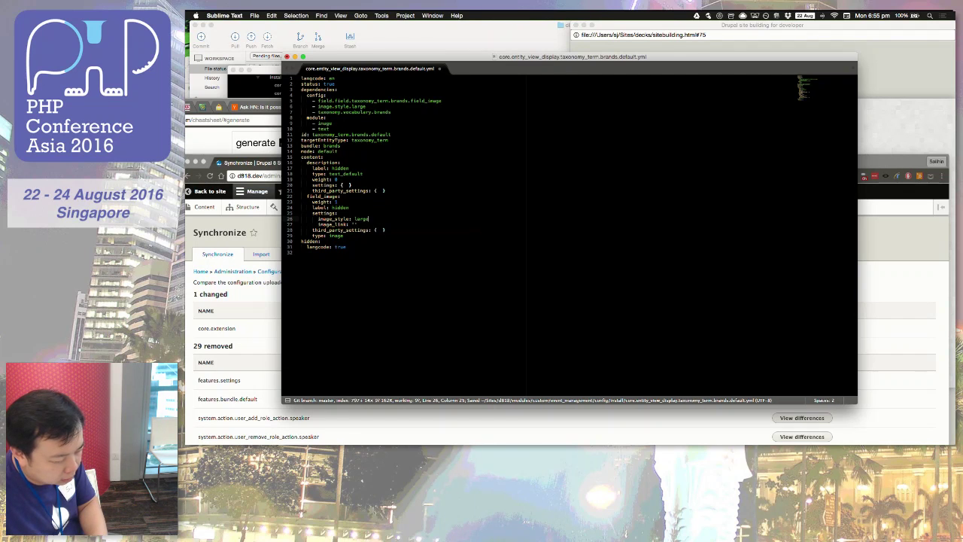
click(260, 241)
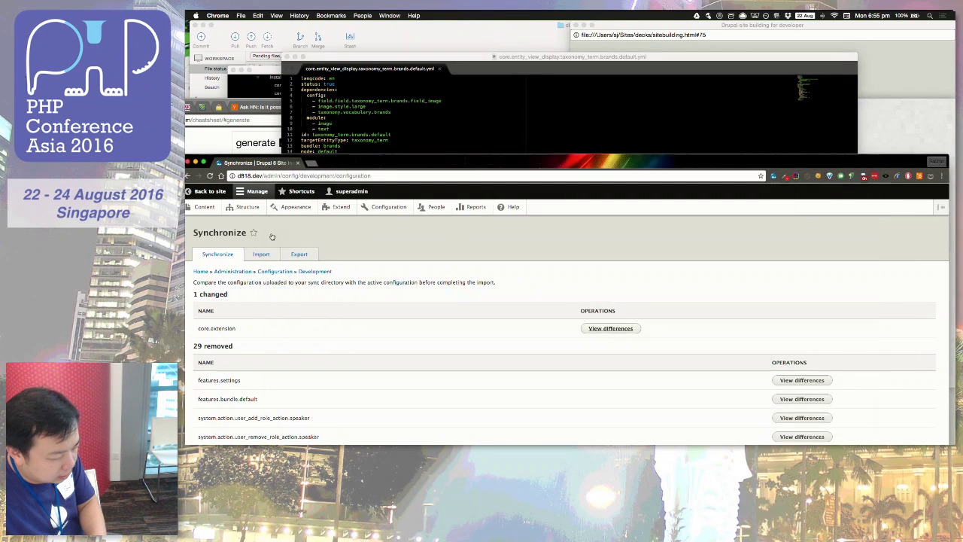
Step: Reload the Synchronize page, enlarge the browser, and search it for 'taxonomy.term'
key(super+r)
drag(371, 163, 393, 32)
key(super+f)
text(taxonomy.term)
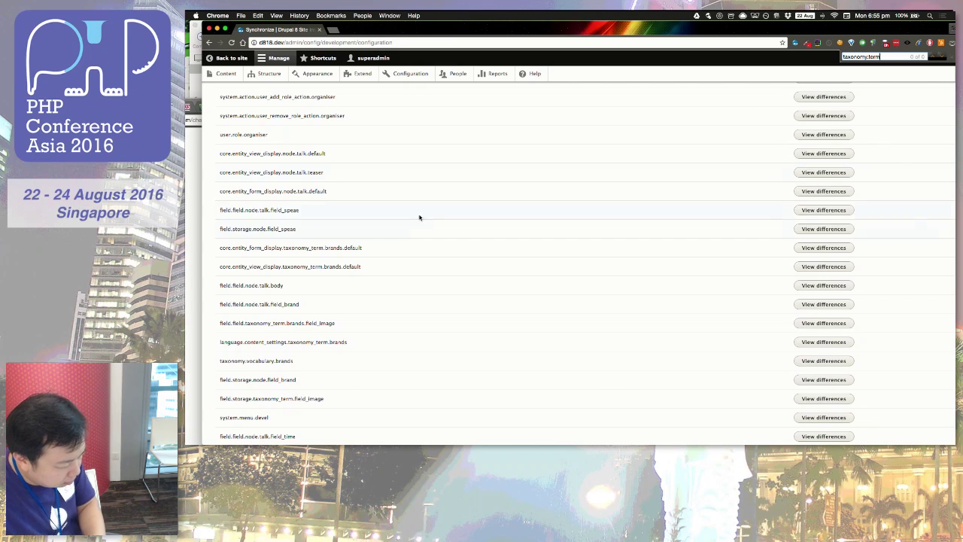
scroll(339, 280, down, 1)
scroll(339, 279, down, 5)
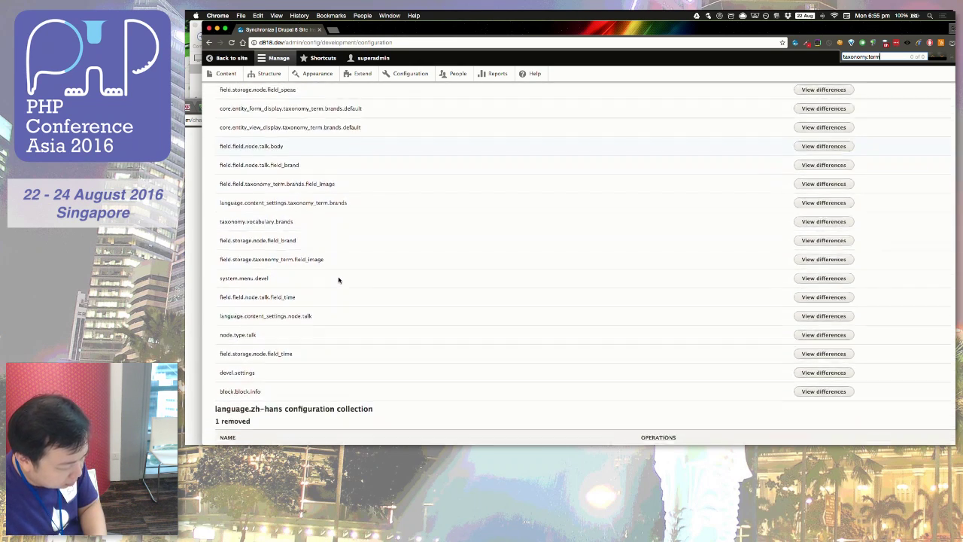
Step: Search the staged differences for 'view' and step through the matches
key(super+f)
text(view)
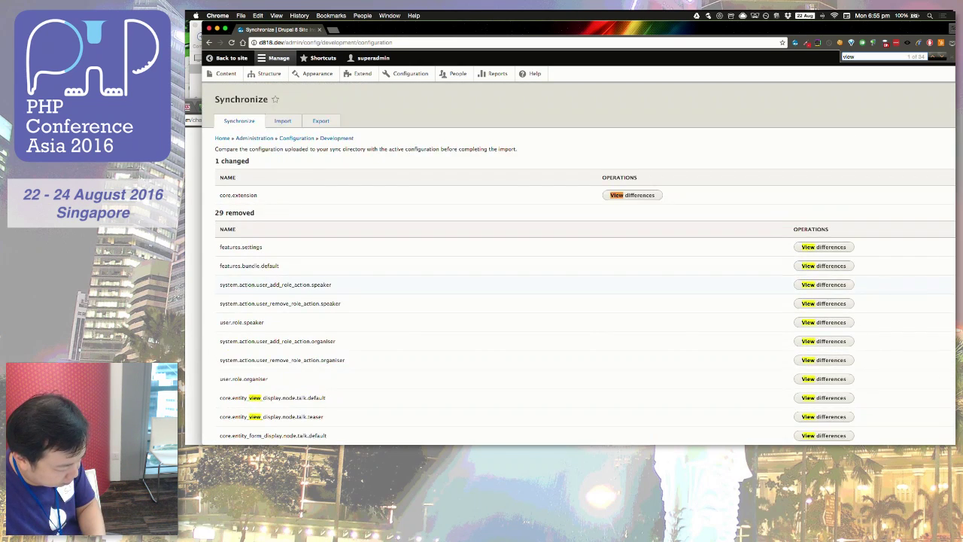
scroll(317, 322, down, 7)
key(Return)
key(Return)
key(Return)
key(Return)
key(Return)
key(Return)
key(Return)
key(Return)
key(Return)
key(Return)
key(Return)
scroll(317, 322, down, 6)
scroll(317, 322, down, 17)
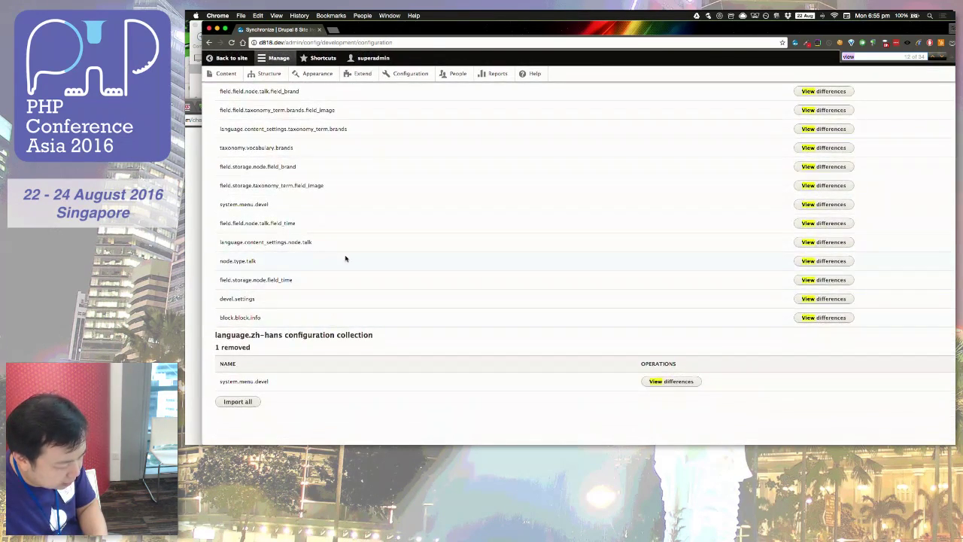
scroll(364, 216, up, 20)
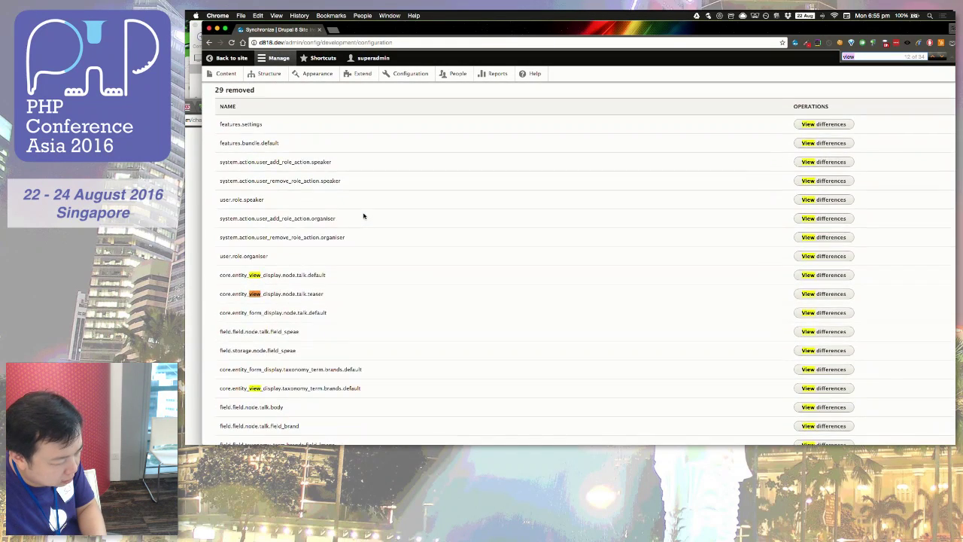
scroll(364, 216, up, 8)
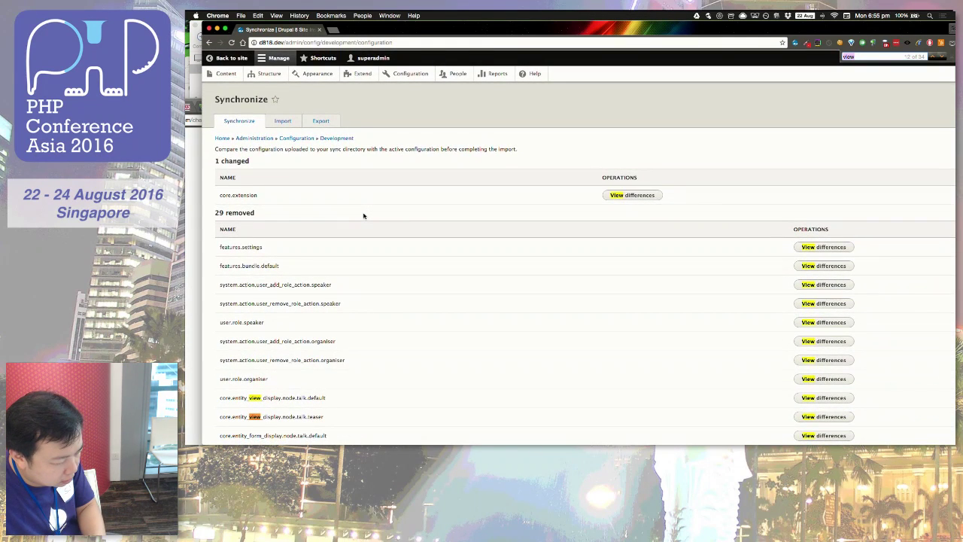
click(433, 209)
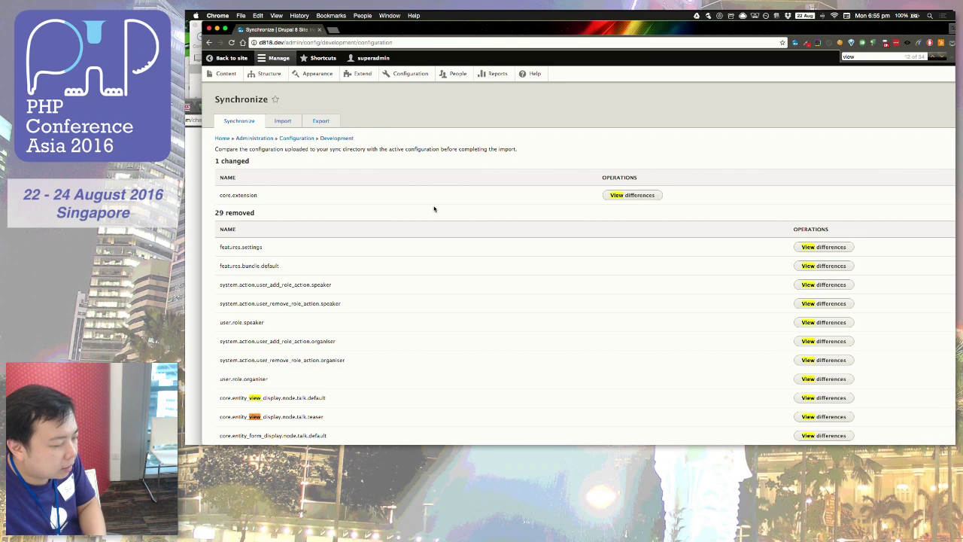
Step: Check the yml file and Drupal Console cheat sheet, then open Extend in full screen
drag(429, 30, 460, 185)
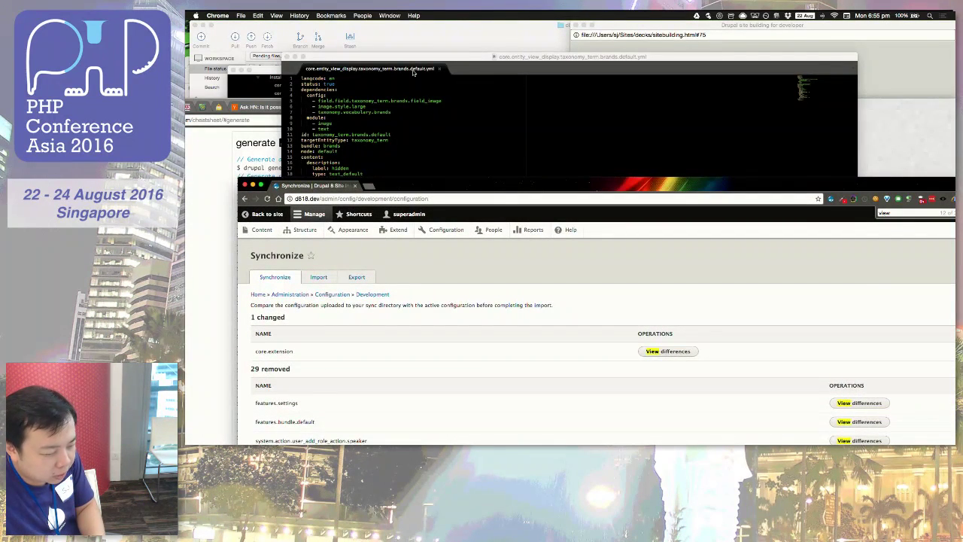
click(414, 72)
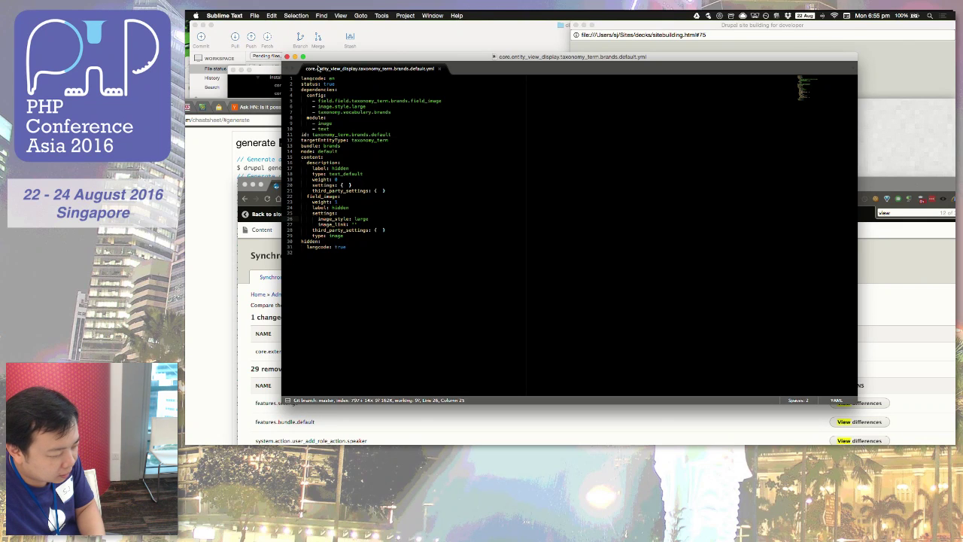
click(223, 146)
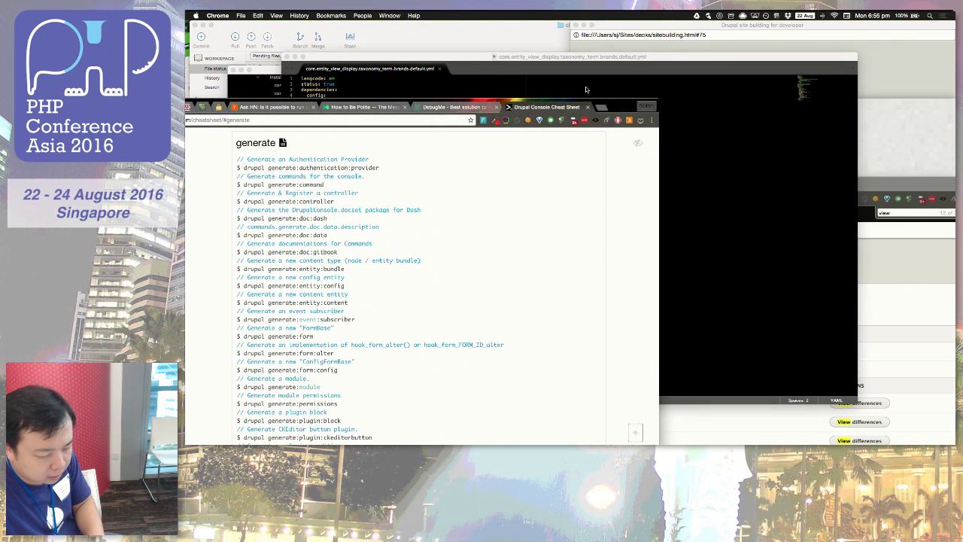
click(884, 265)
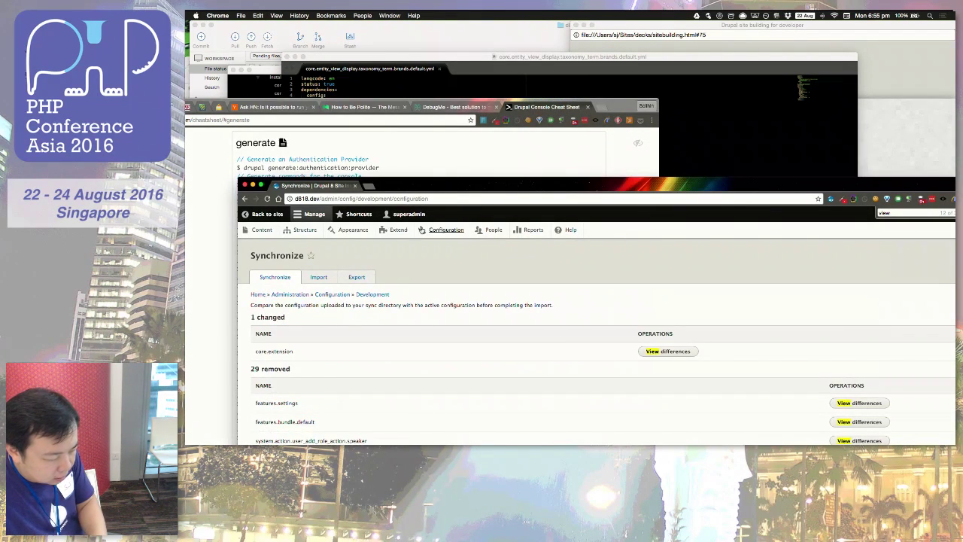
click(398, 230)
key(super+alt+f)
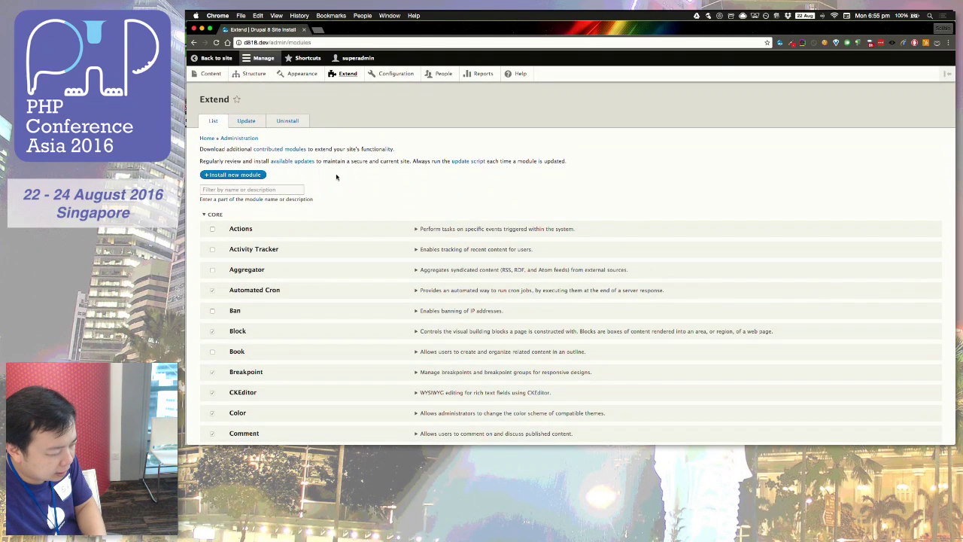
Step: Filter modules by 'event', install event_management, and go back to Configuration
click(283, 189)
text(event)
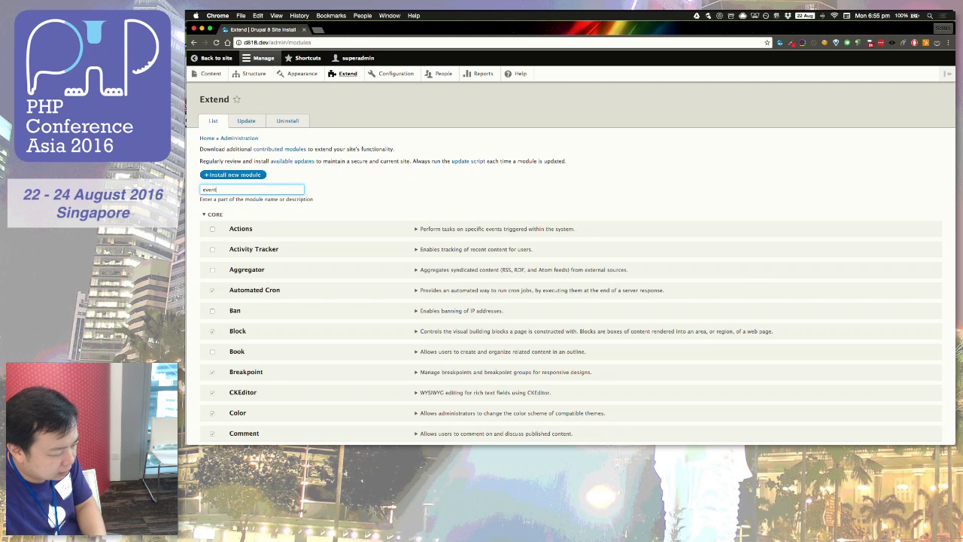
click(212, 312)
click(216, 342)
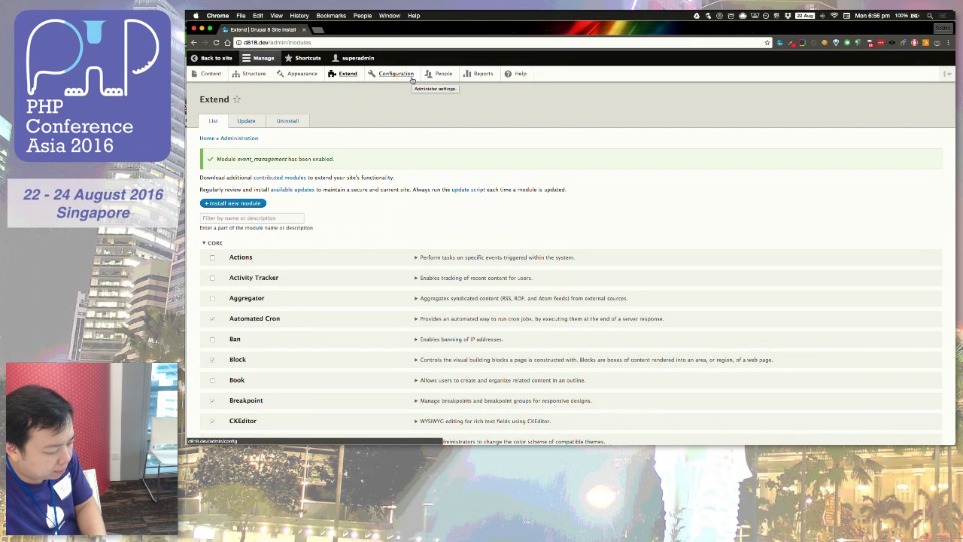
click(411, 78)
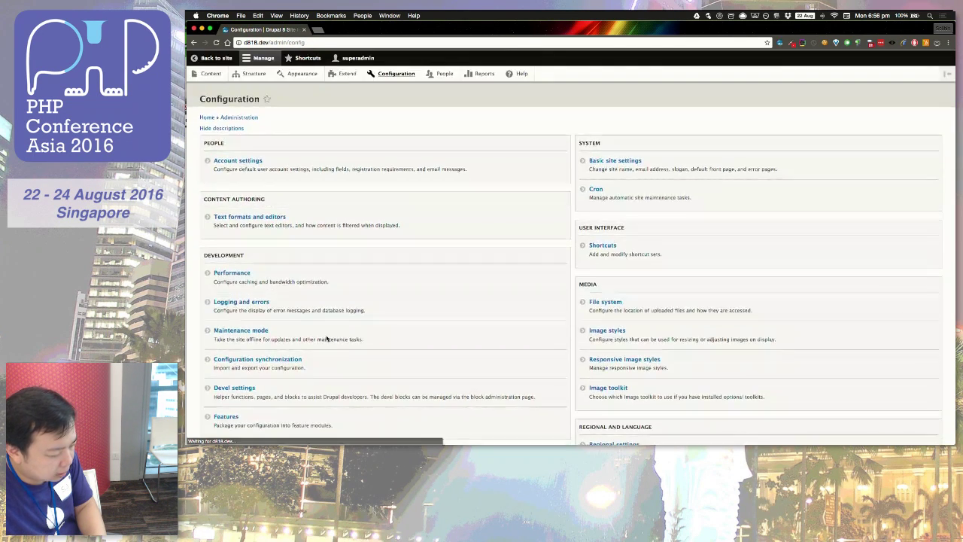
scroll(326, 338, down, 3)
click(249, 214)
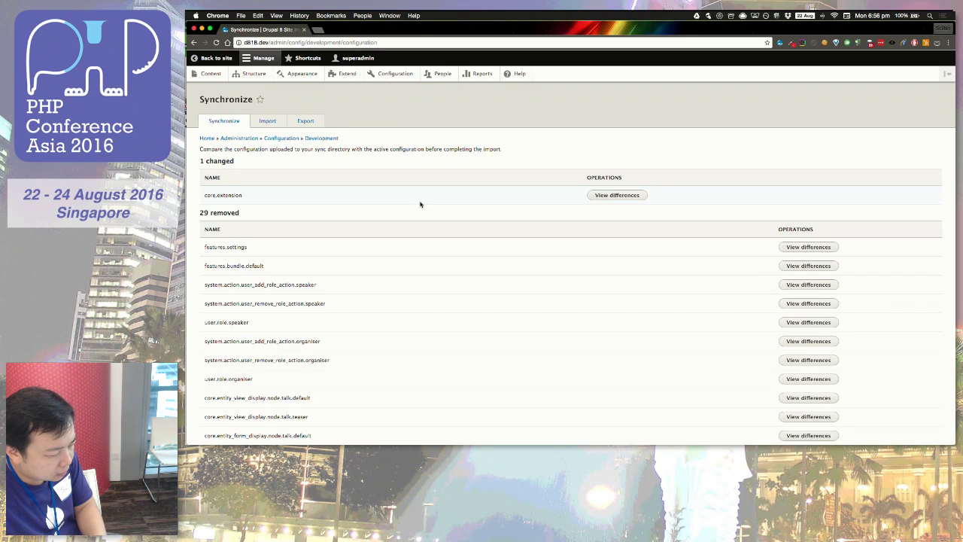
scroll(420, 204, down, 5)
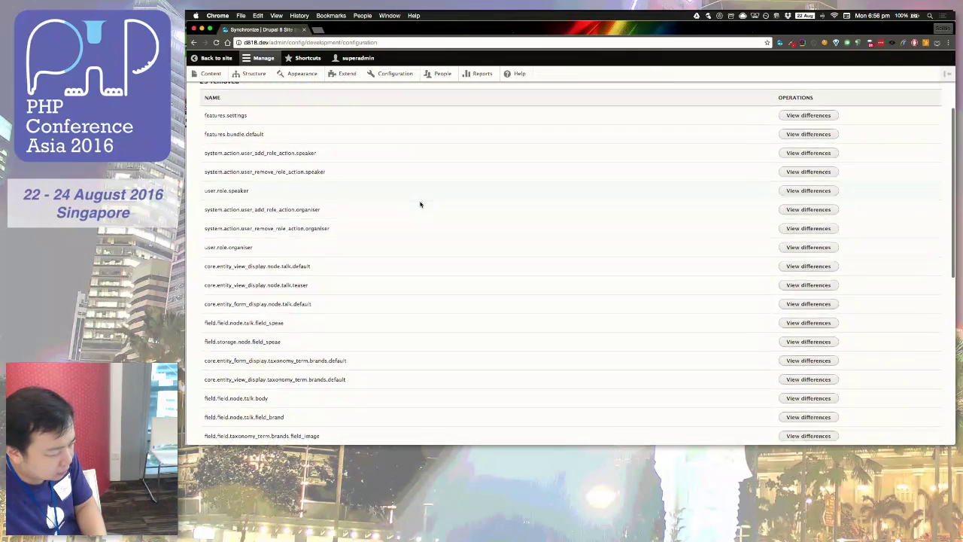
key(super+f)
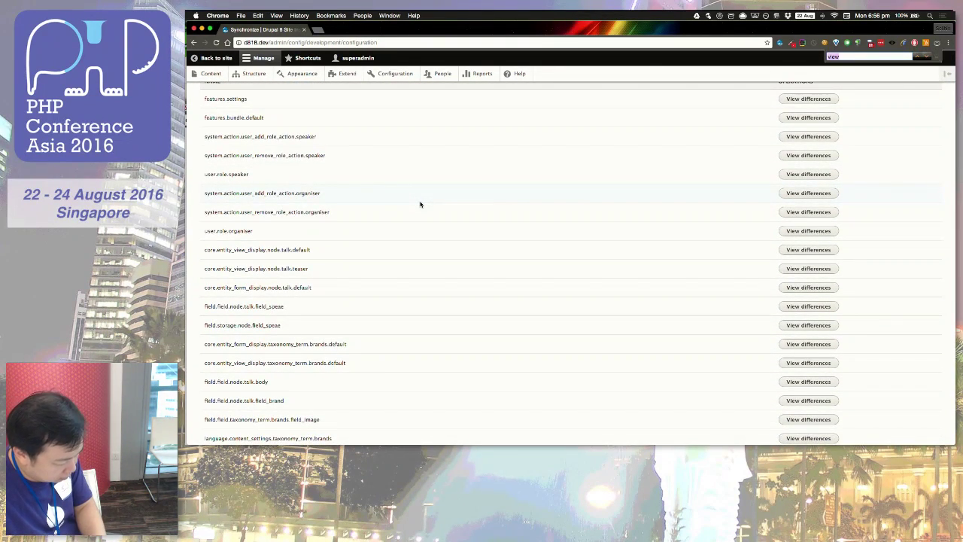
text(taaxono)
key(super+a)
text(taxonomy)
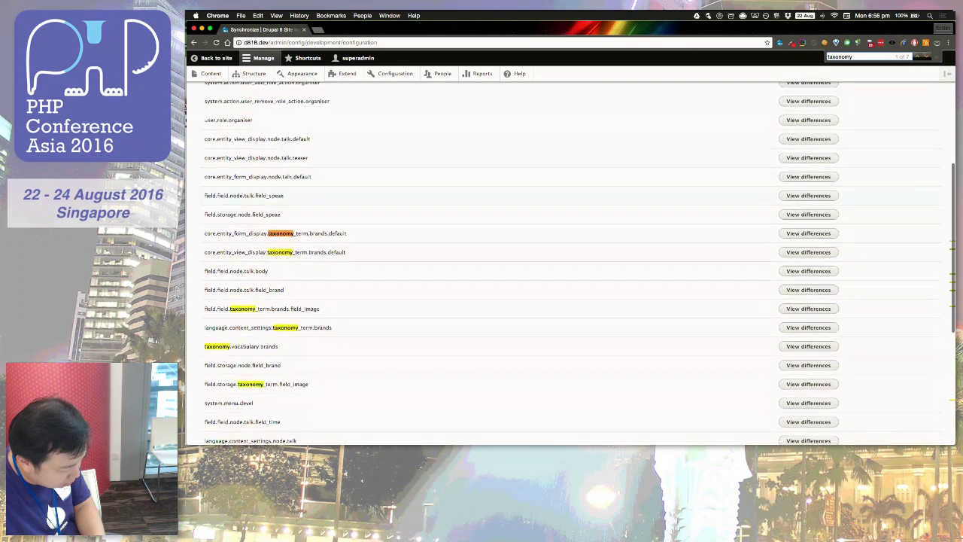
scroll(399, 197, down, 3)
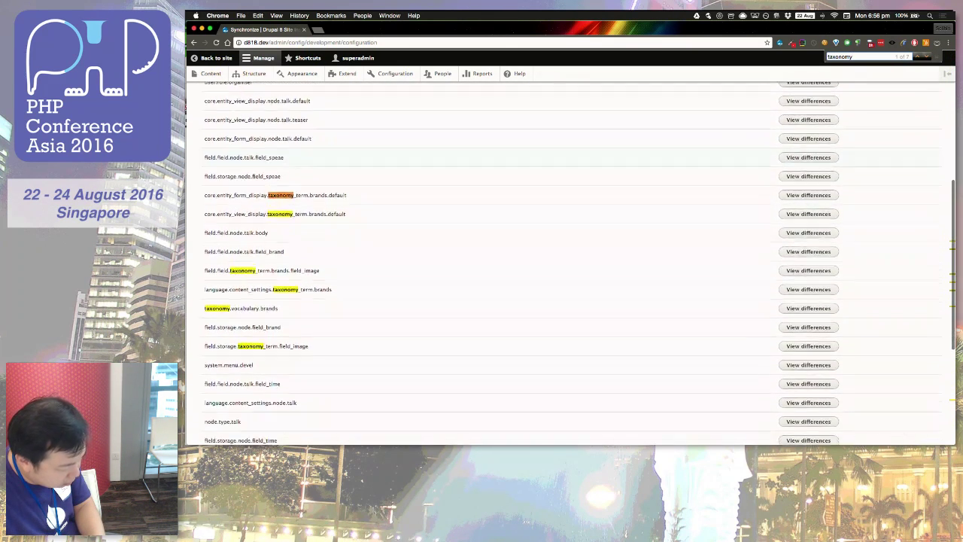
scroll(329, 299, down, 4)
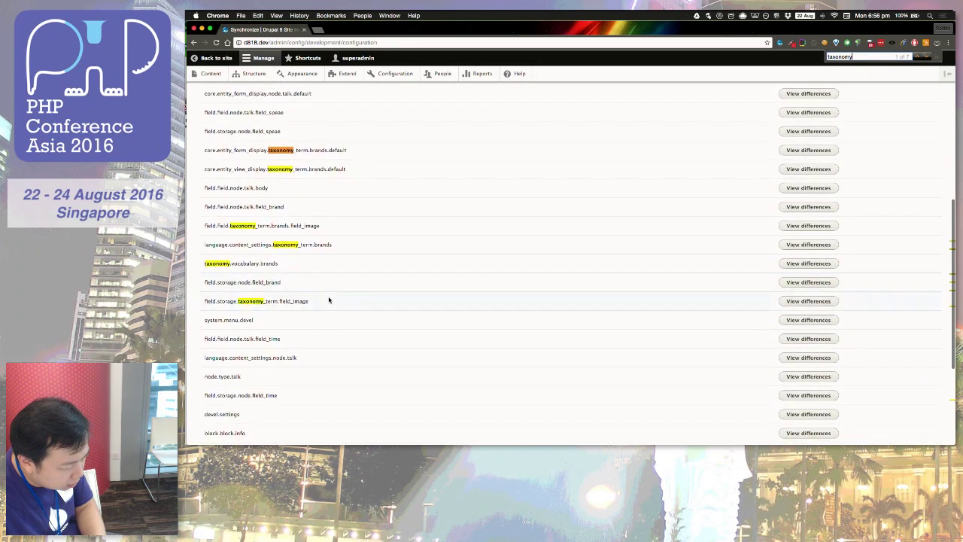
scroll(329, 299, down, 5)
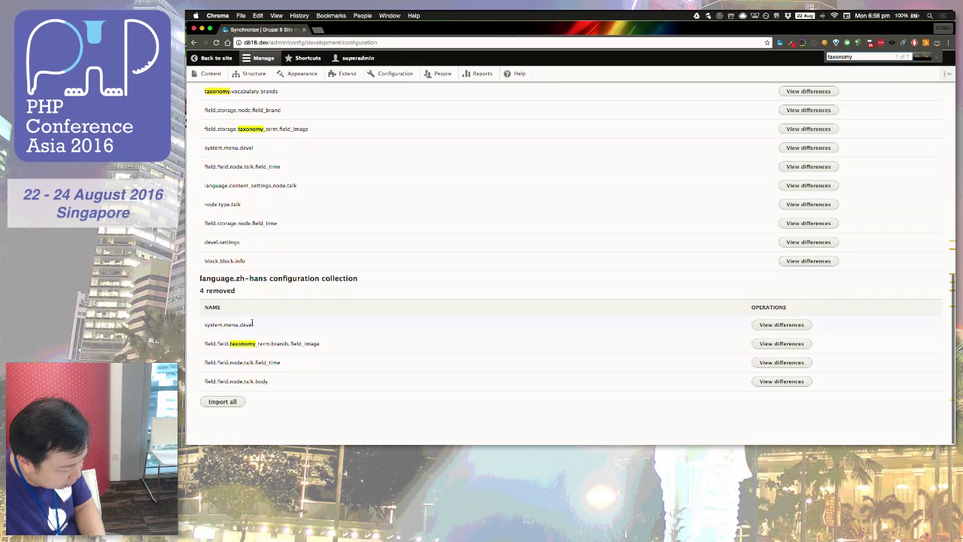
scroll(318, 215, up, 12)
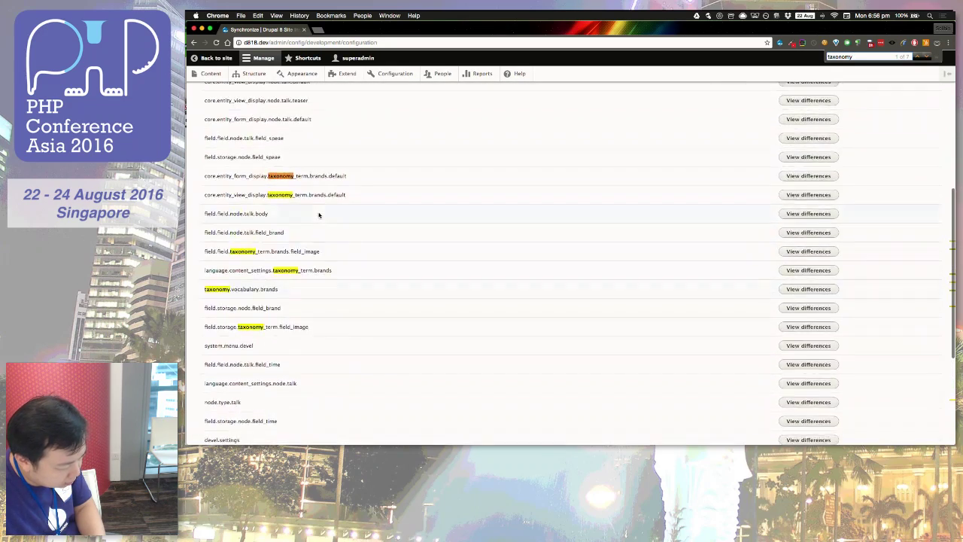
scroll(318, 215, up, 12)
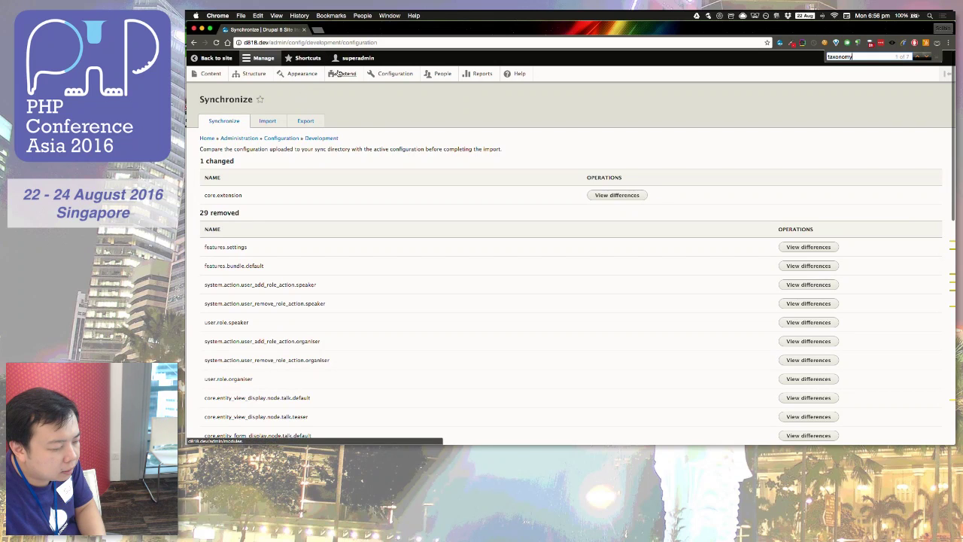
click(387, 71)
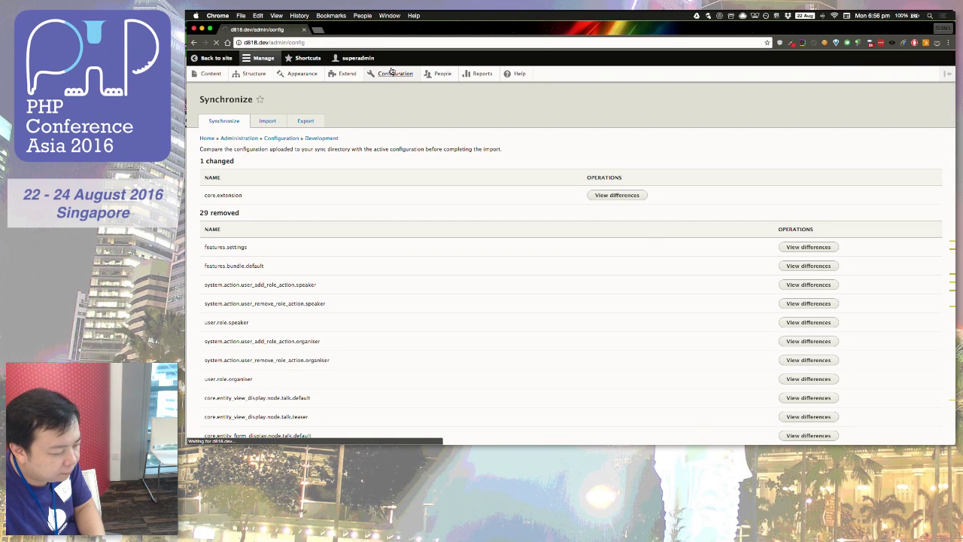
scroll(276, 370, down, 1)
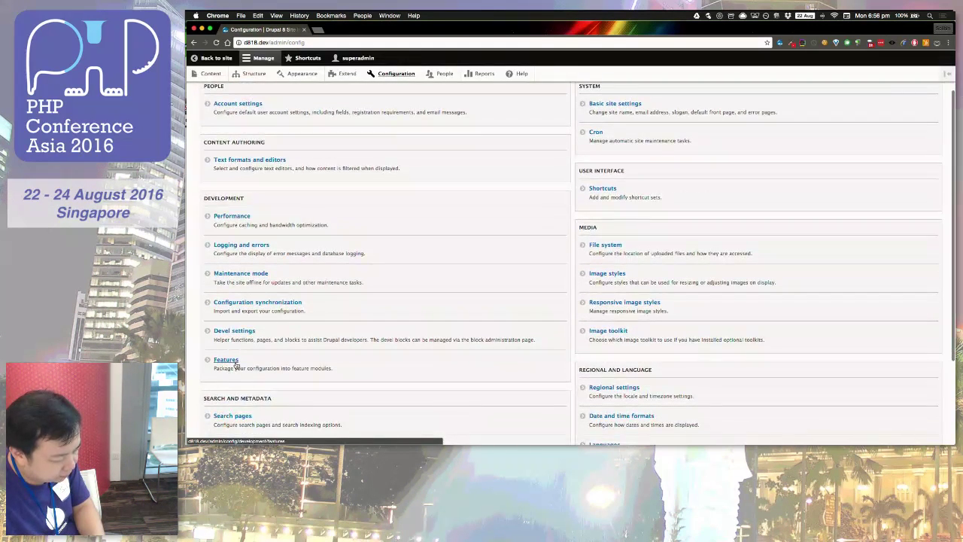
Step: Open Features, where event_management shows Installed but Changed, and open its edit form
click(235, 362)
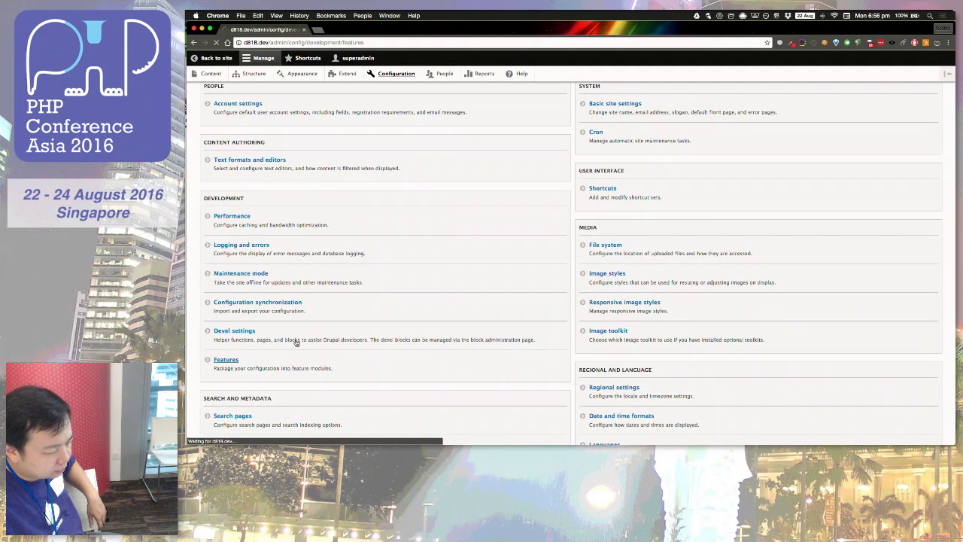
scroll(341, 216, down, 1)
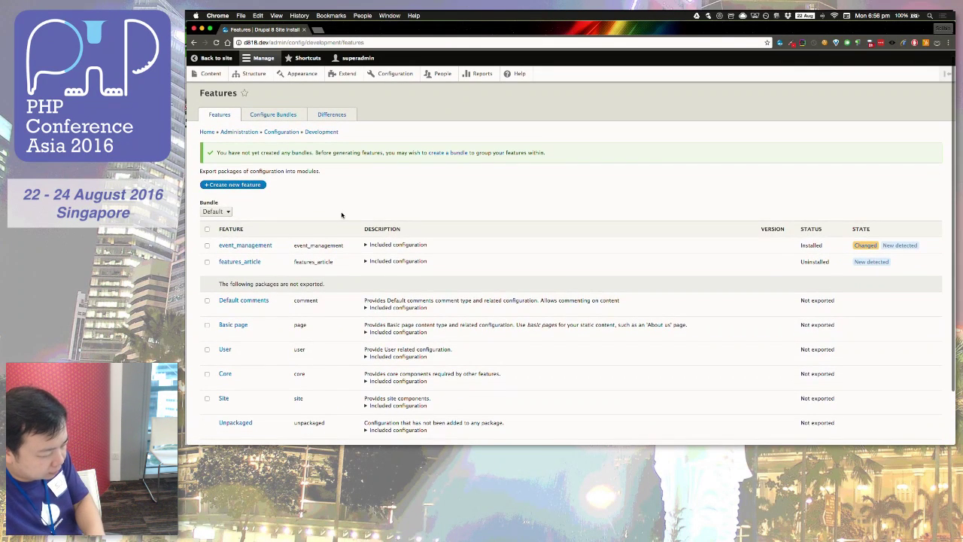
click(258, 246)
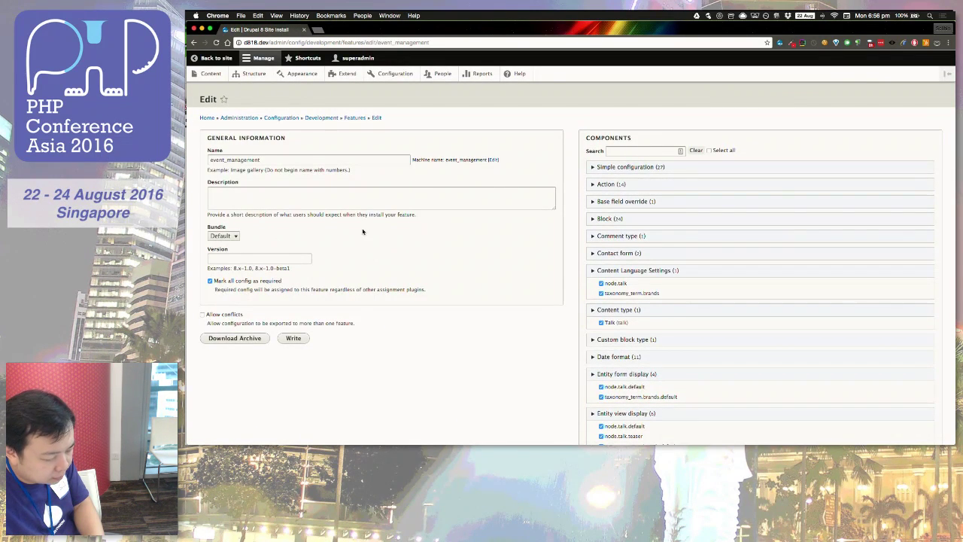
scroll(366, 218, left, 5)
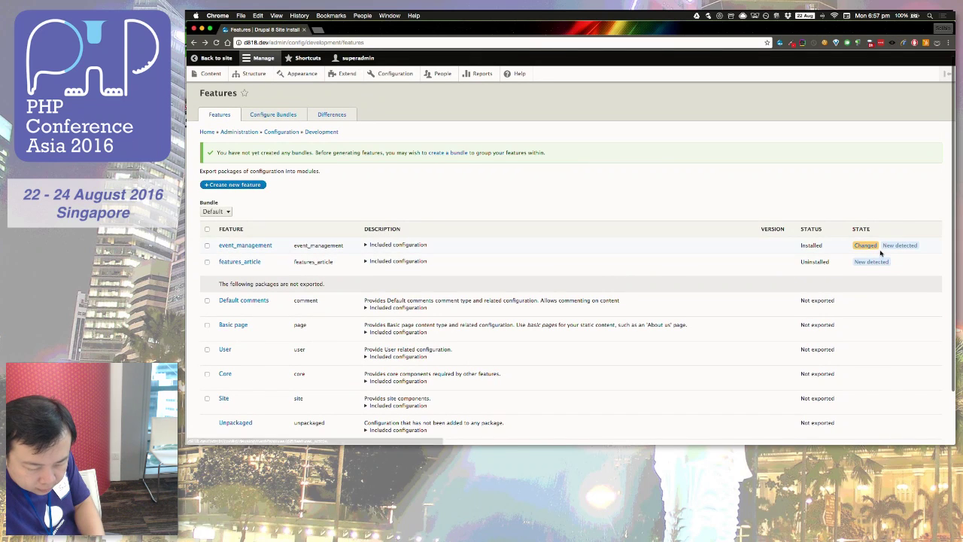